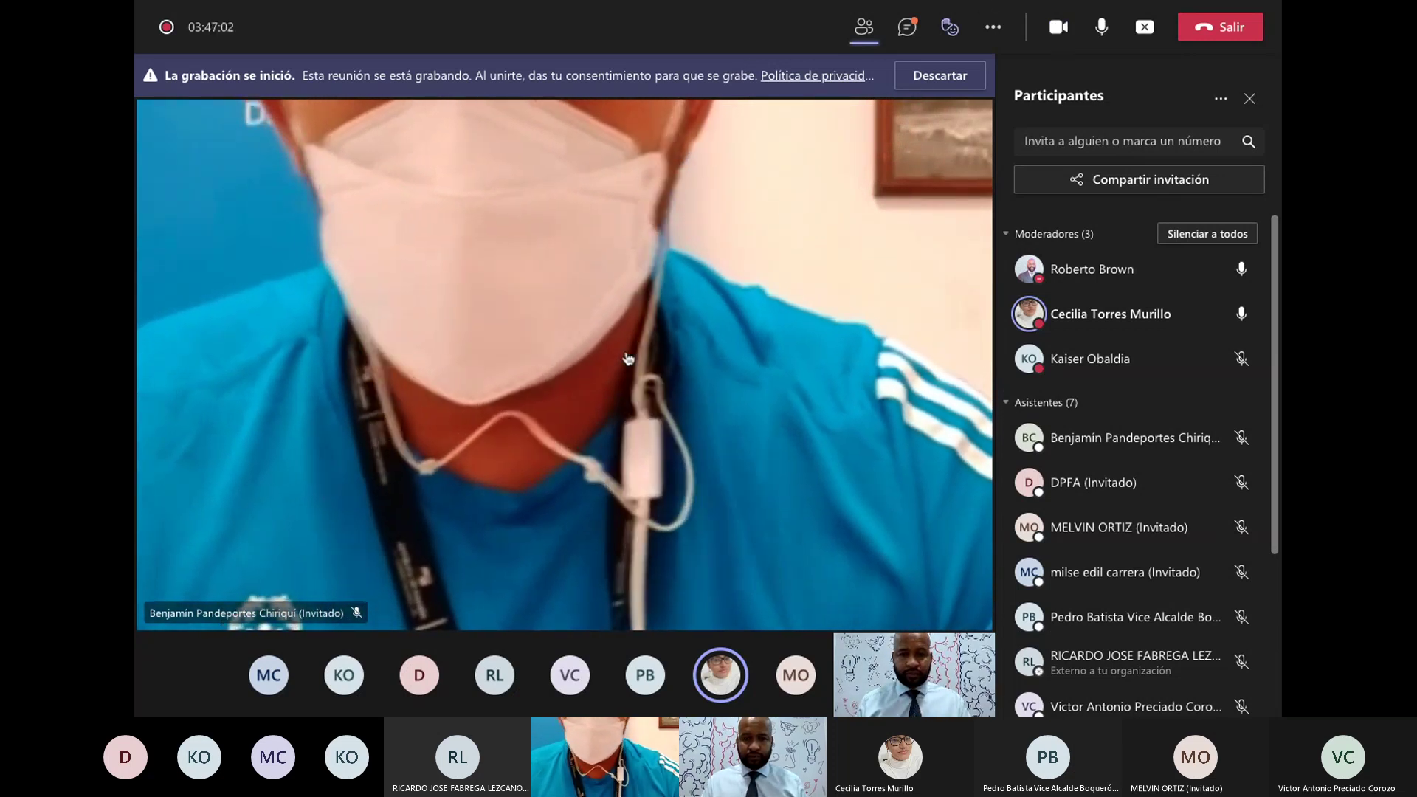
pyautogui.moveTo(810, 6)
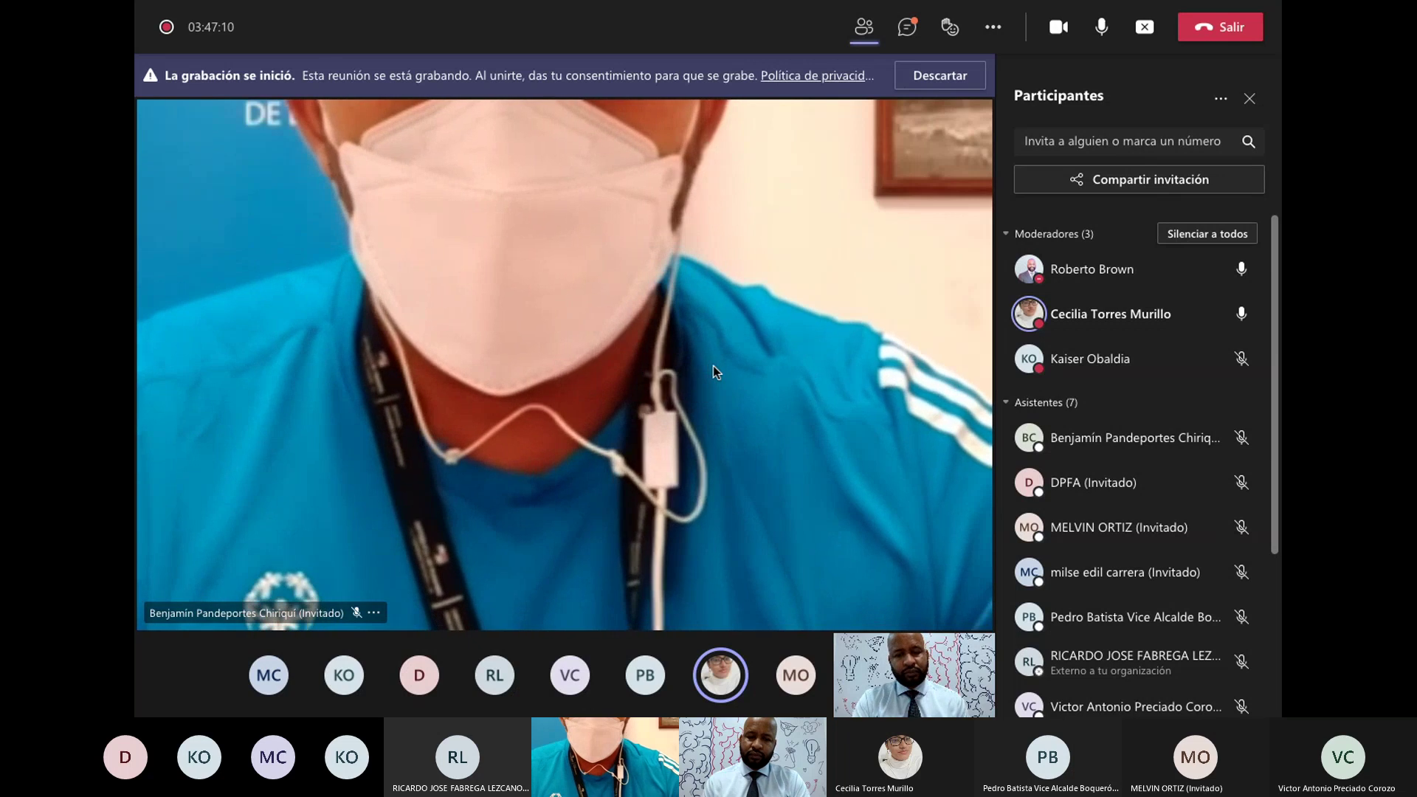
pyautogui.click(1060, 30)
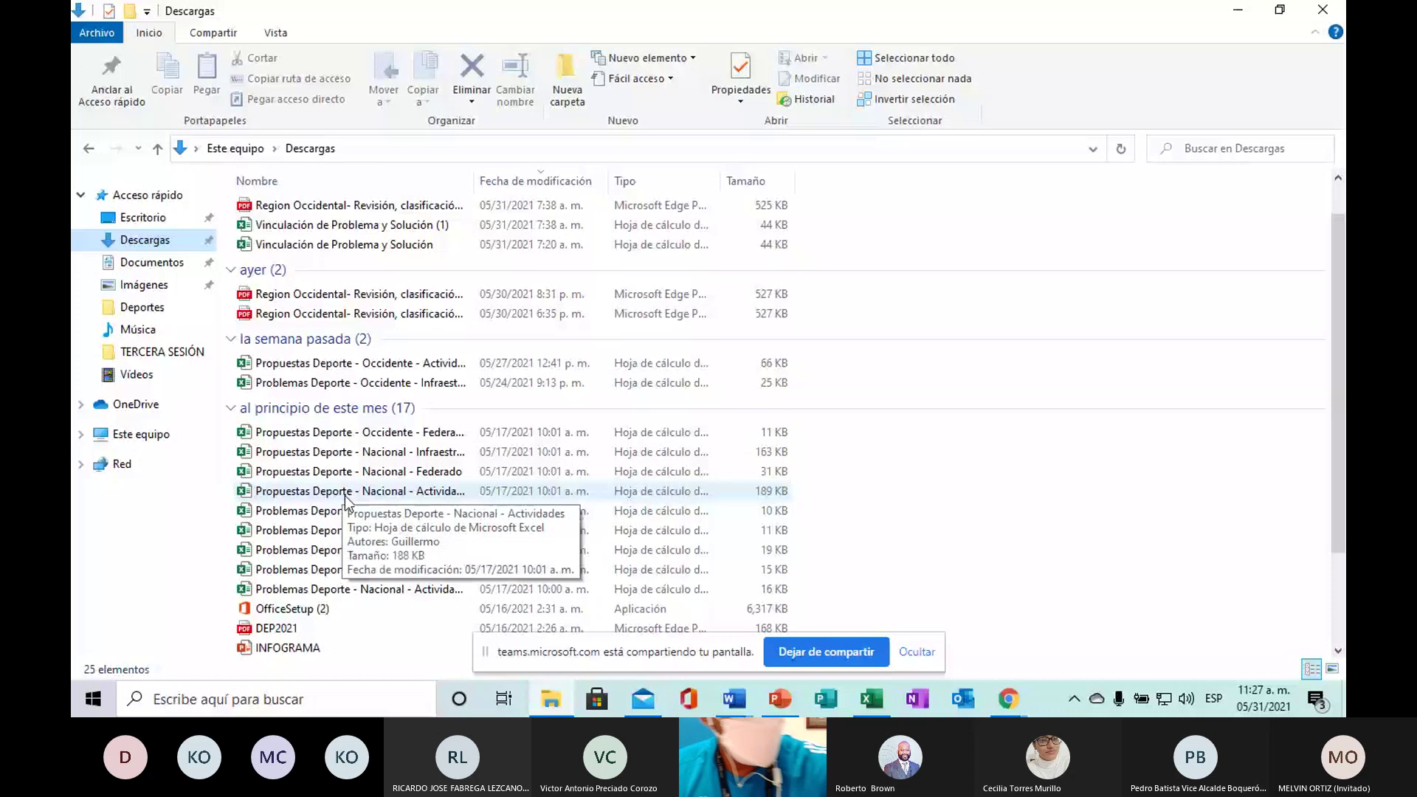
# Step: Open the downloaded workbook Problemas Deporte - Occidente - Actividades and look through its list of proposals
pyautogui.click(346, 530)
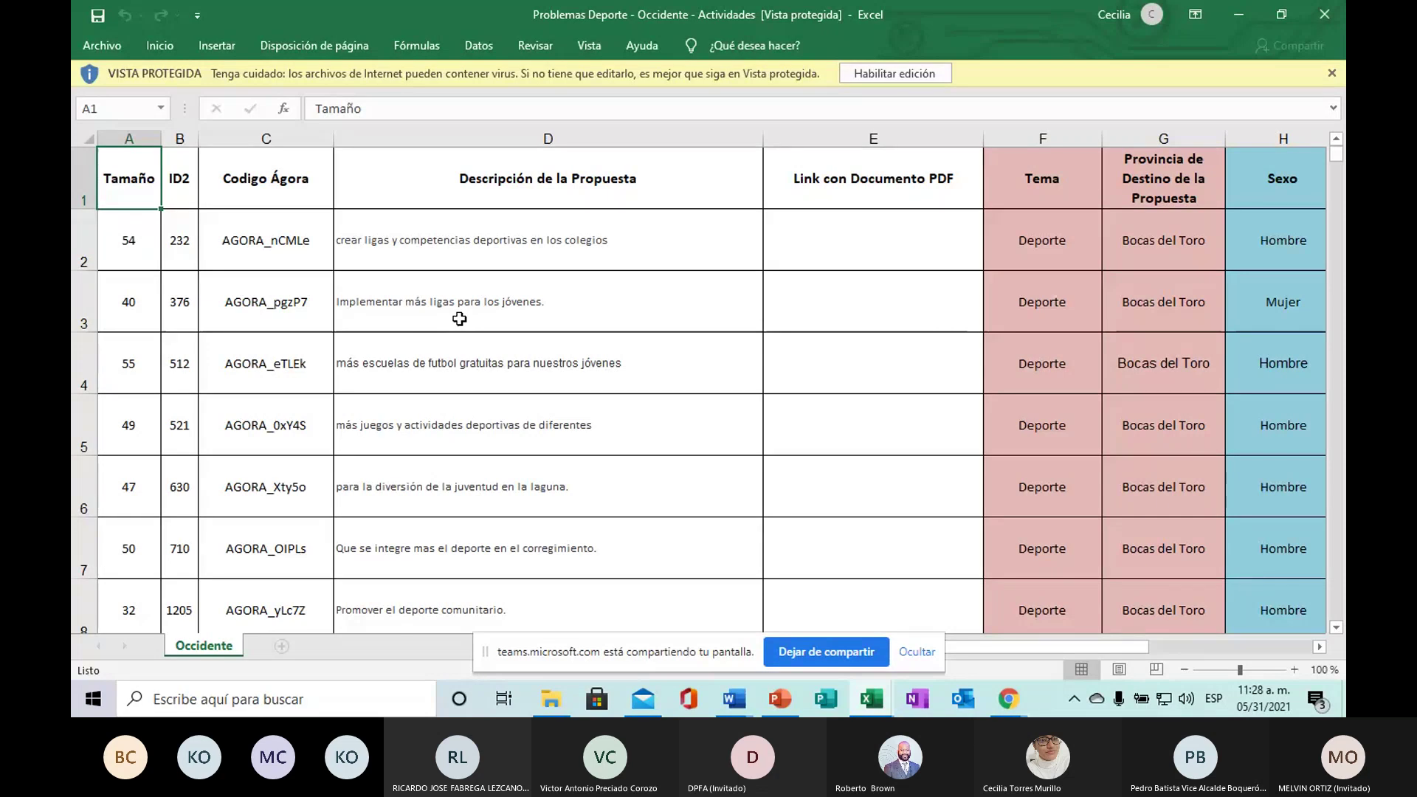
pyautogui.scroll(-1, 459, 319)
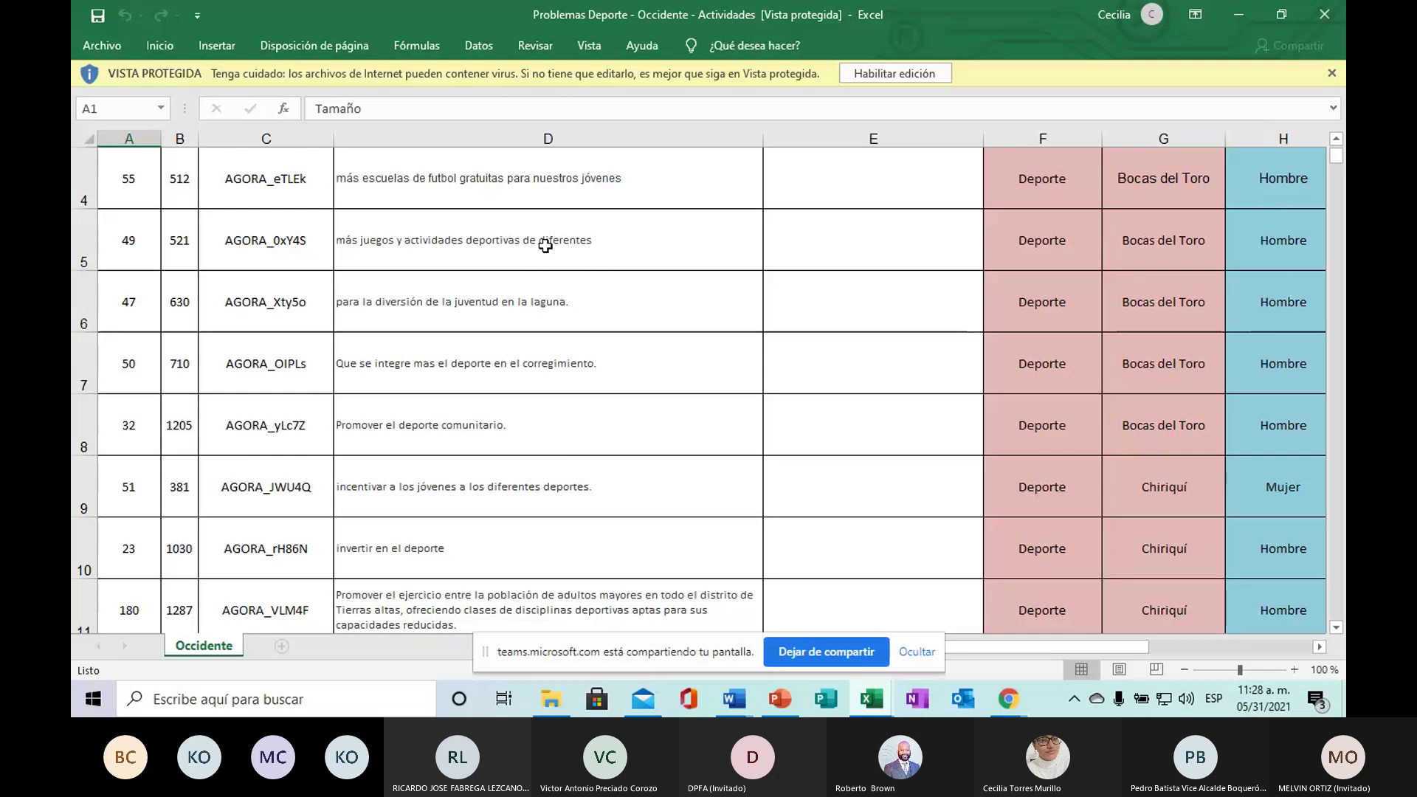
pyautogui.scroll(-1, 538, 314)
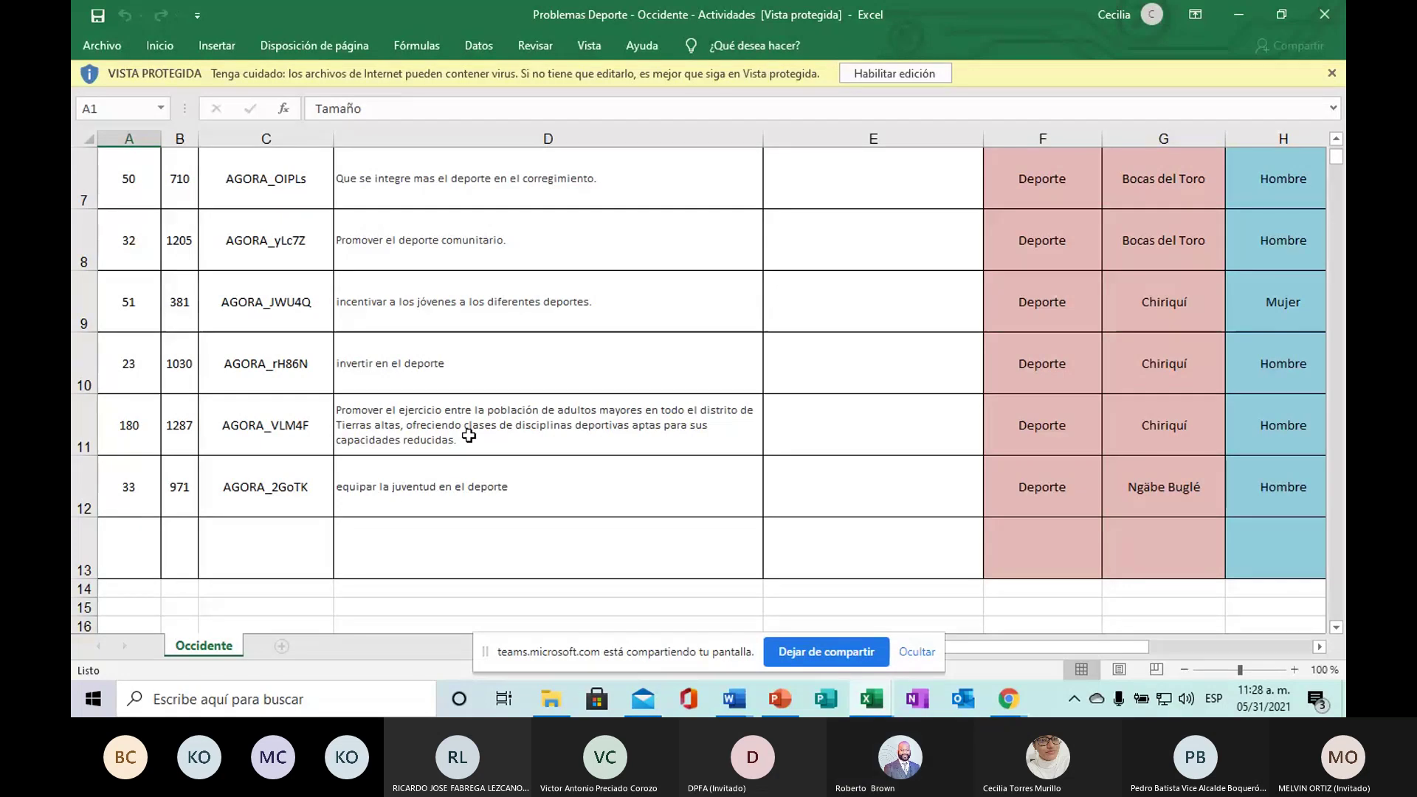
pyautogui.scroll(2, 469, 435)
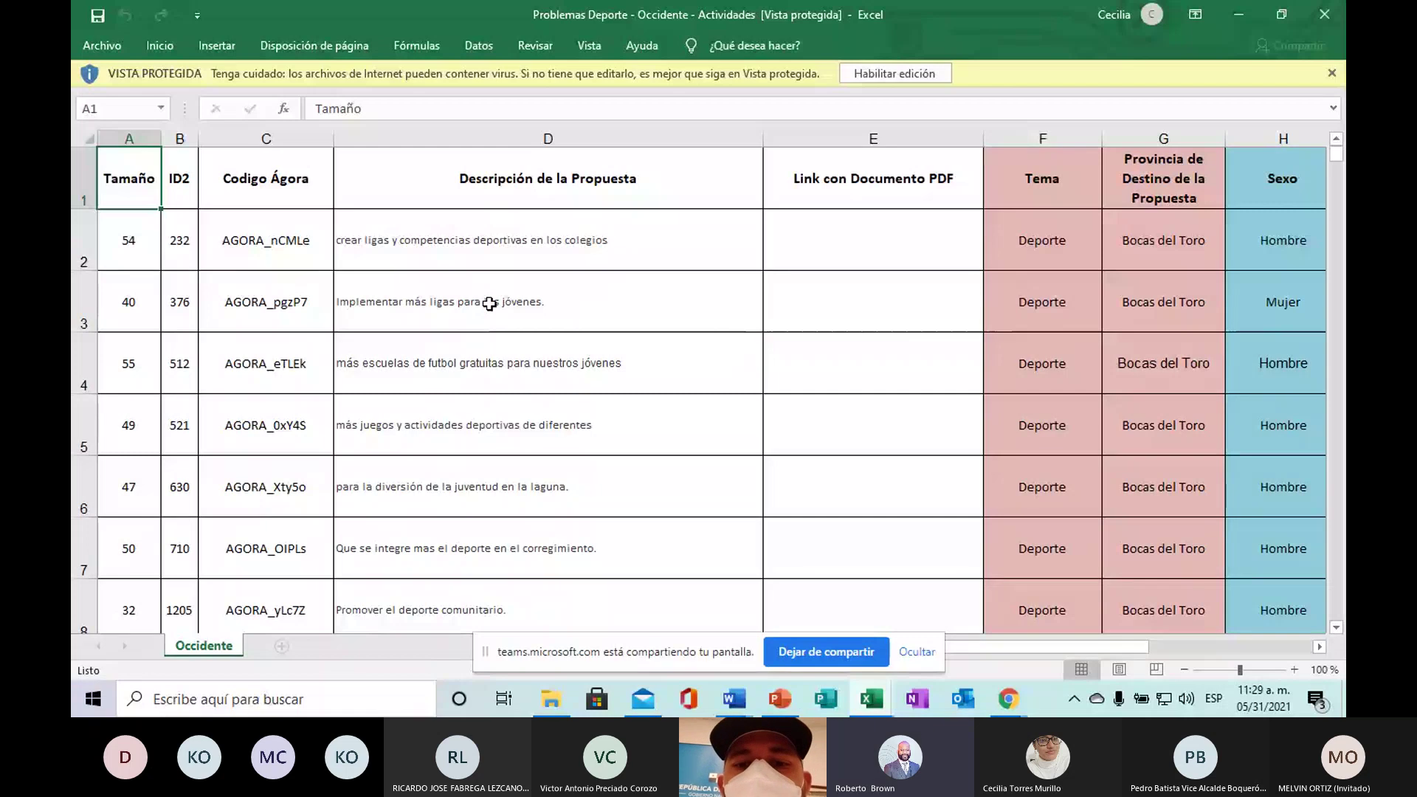
# Step: Check the Teams meeting in Chrome and return to the Problemas Deporte - Occidente - Actividades workbook in Excel
pyautogui.click(1007, 701)
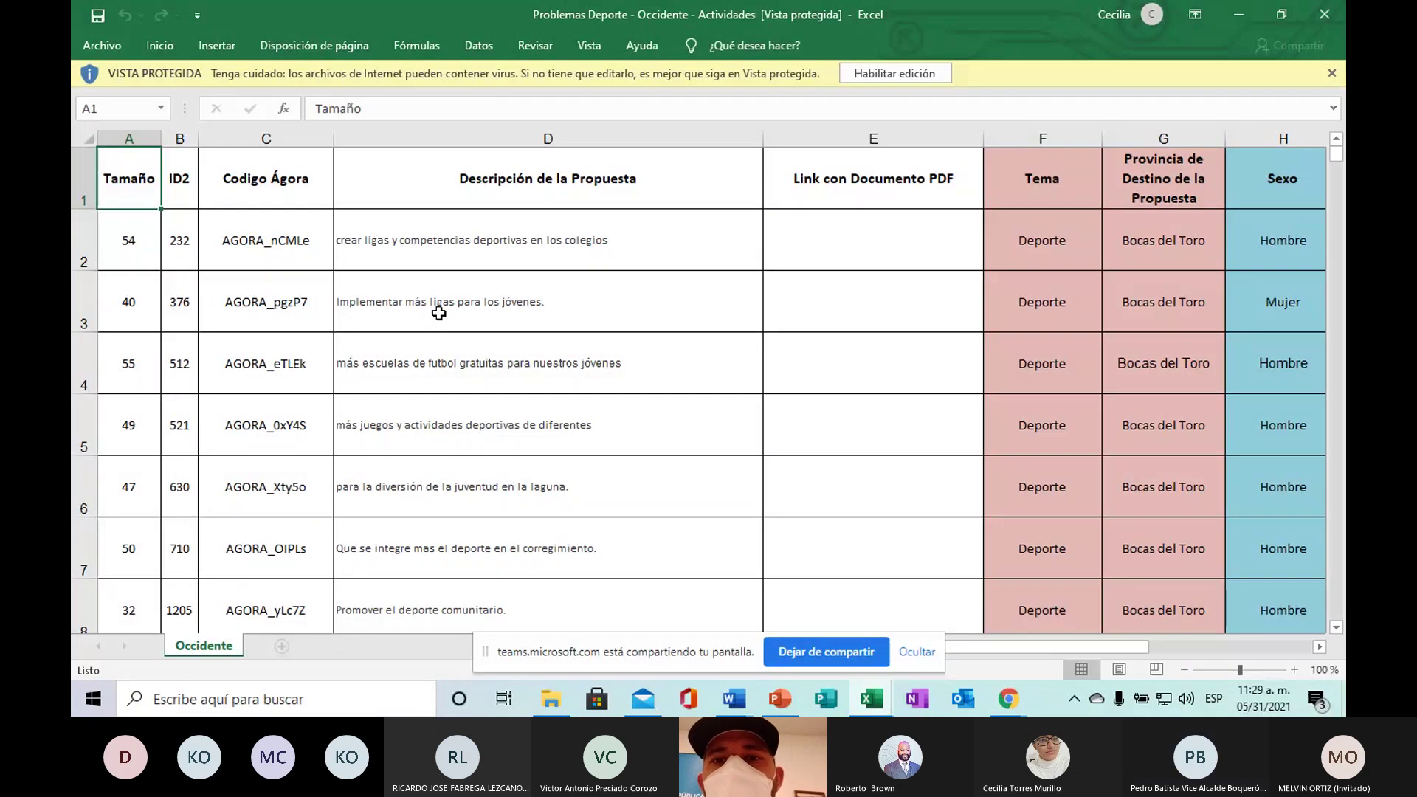
pyautogui.click(1007, 699)
pyautogui.click(938, 661)
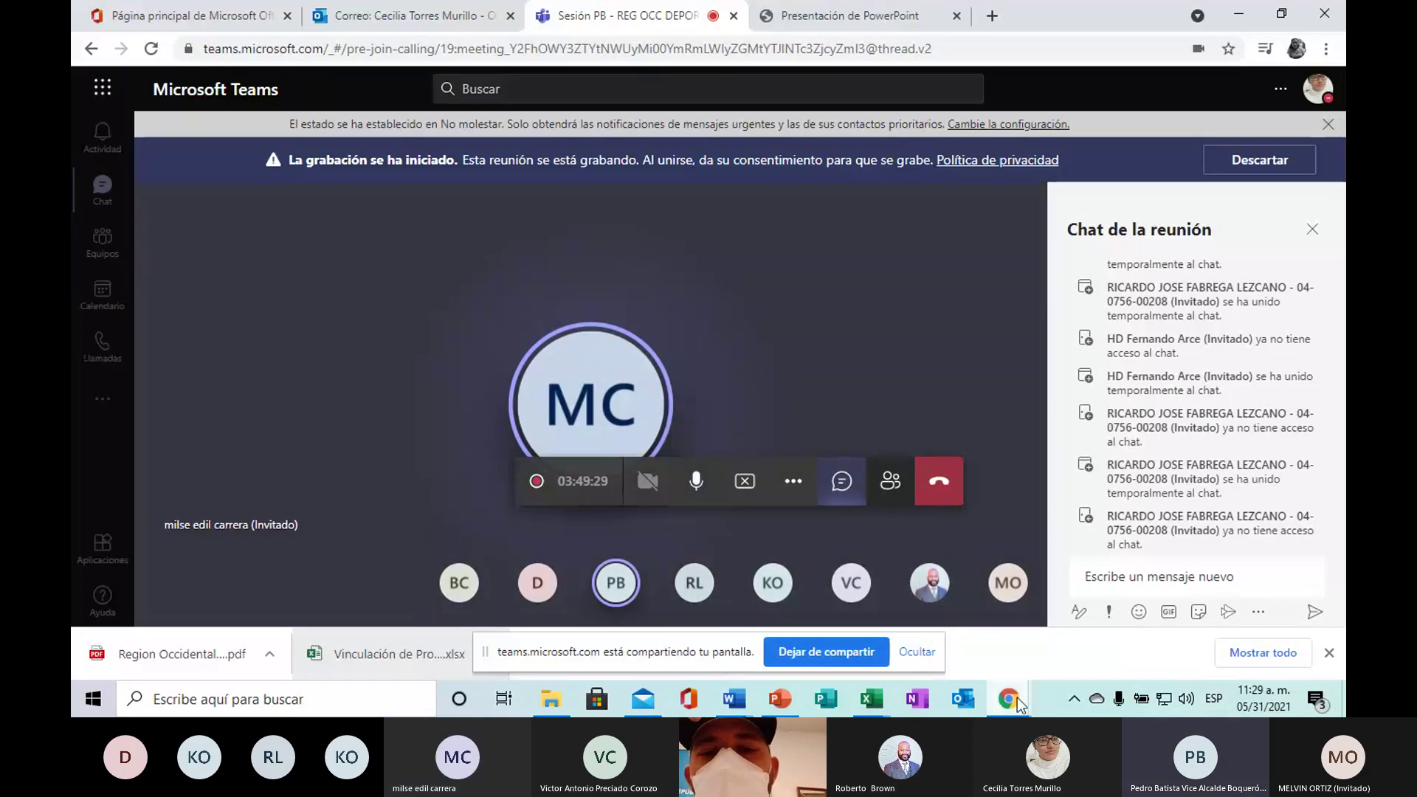
pyautogui.moveTo(1019, 704)
pyautogui.moveTo(1070, 645)
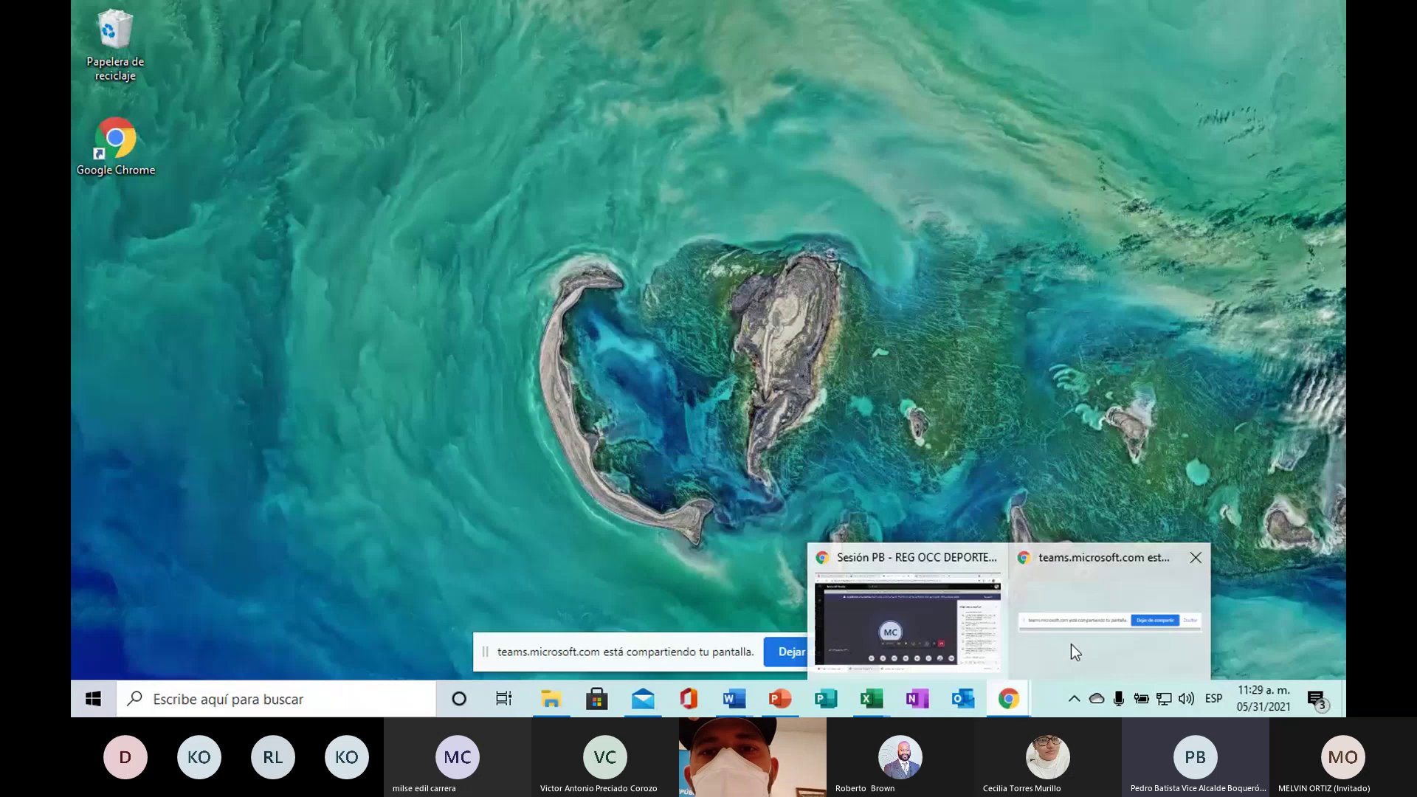
pyautogui.moveTo(908, 627)
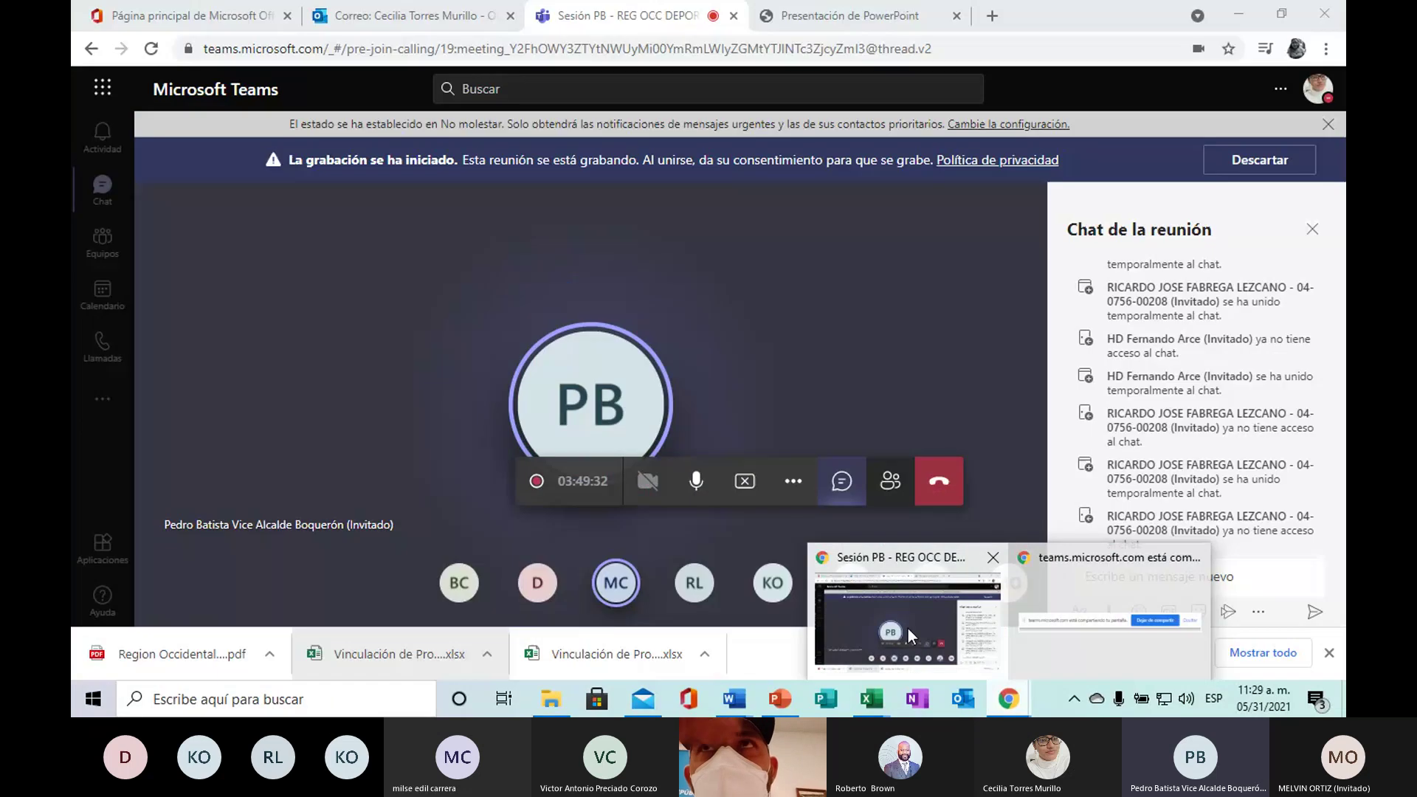
pyautogui.moveTo(871, 699)
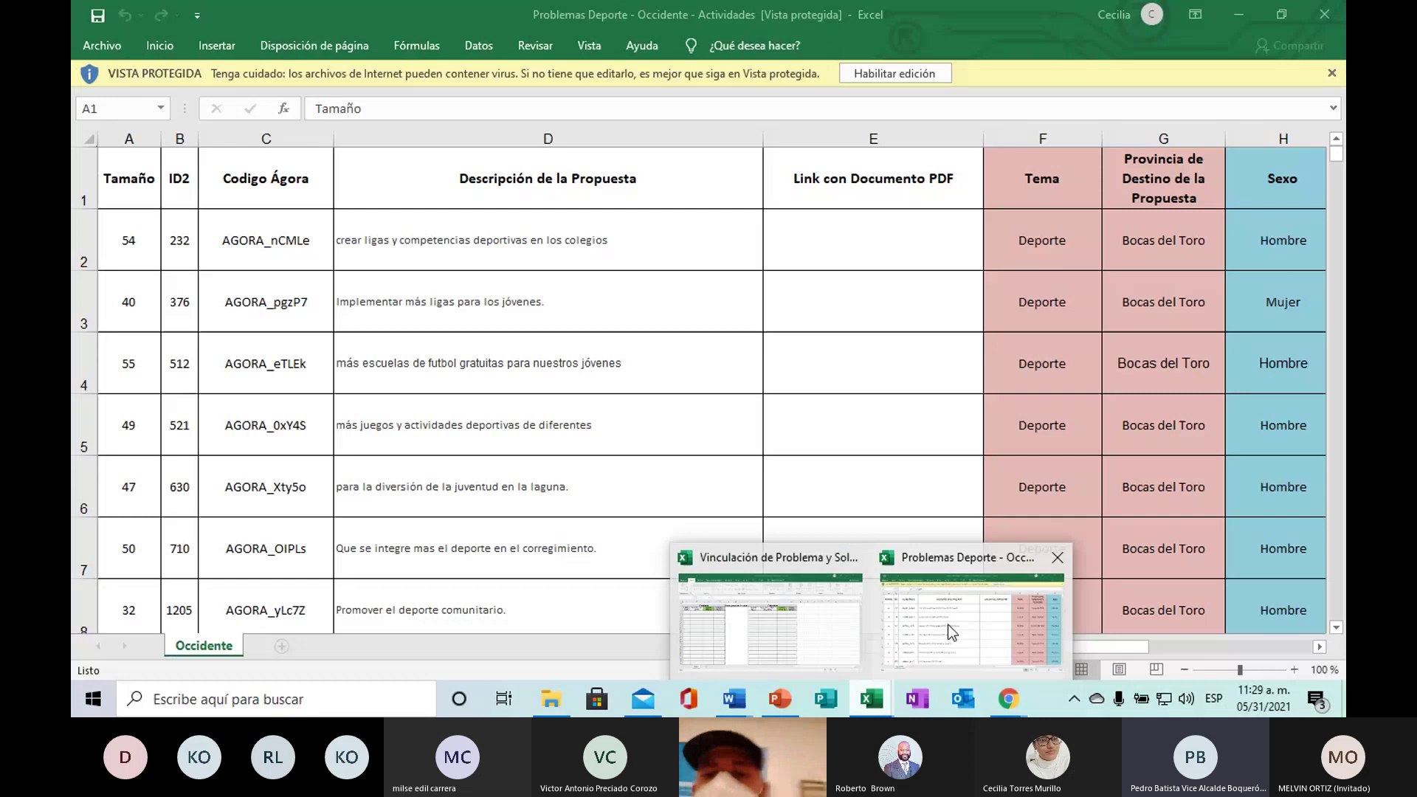
pyautogui.click(947, 625)
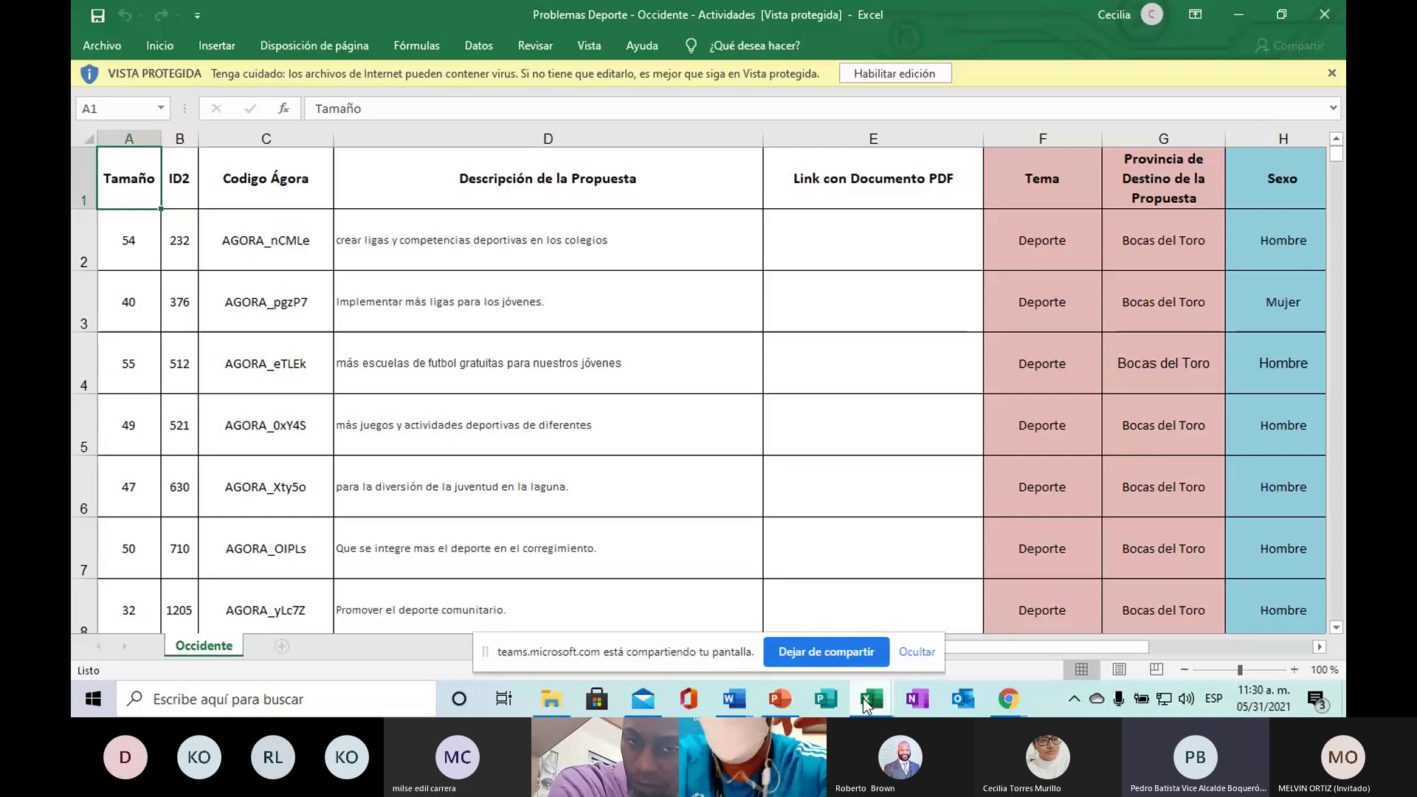
# Step: Bring up the Vinculación de Problema y Solución (1) workbook and select cell B4 under Código Ágora in the Problema section
pyautogui.moveTo(868, 703)
pyautogui.click(767, 612)
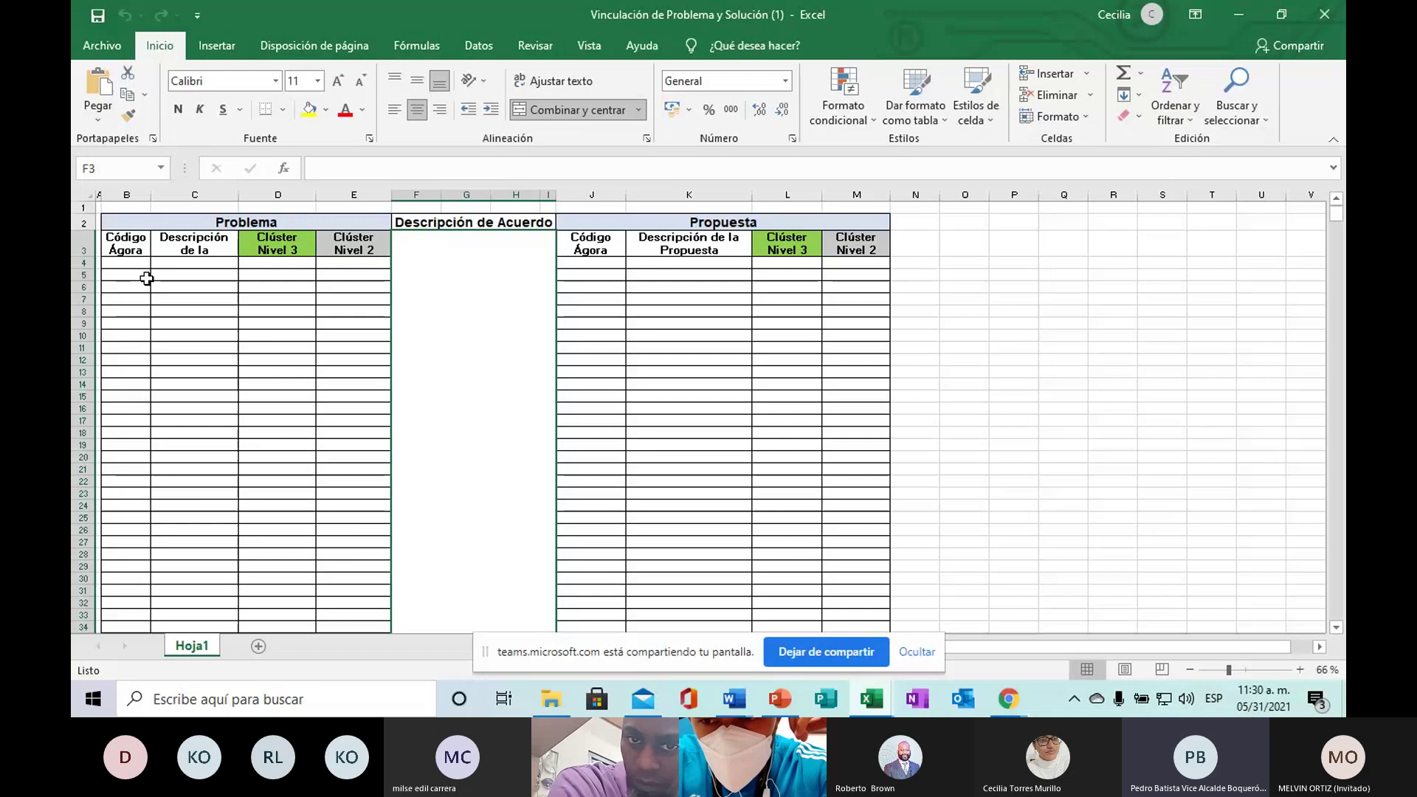
pyautogui.click(141, 265)
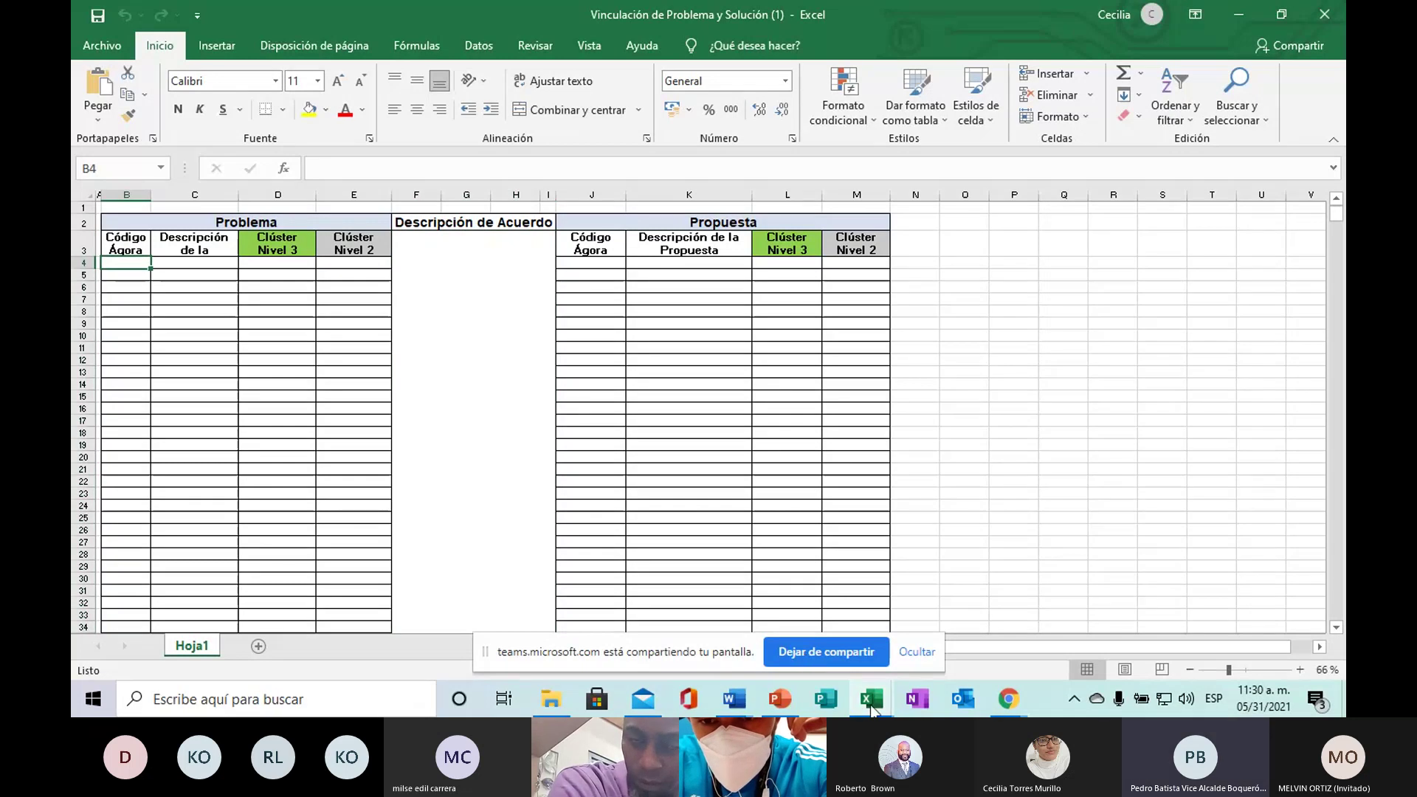
# Step: Return to the Problemas Deporte - Occidente - Actividades workbook and enable editing for it
pyautogui.hotkey('alt', 'Tab')
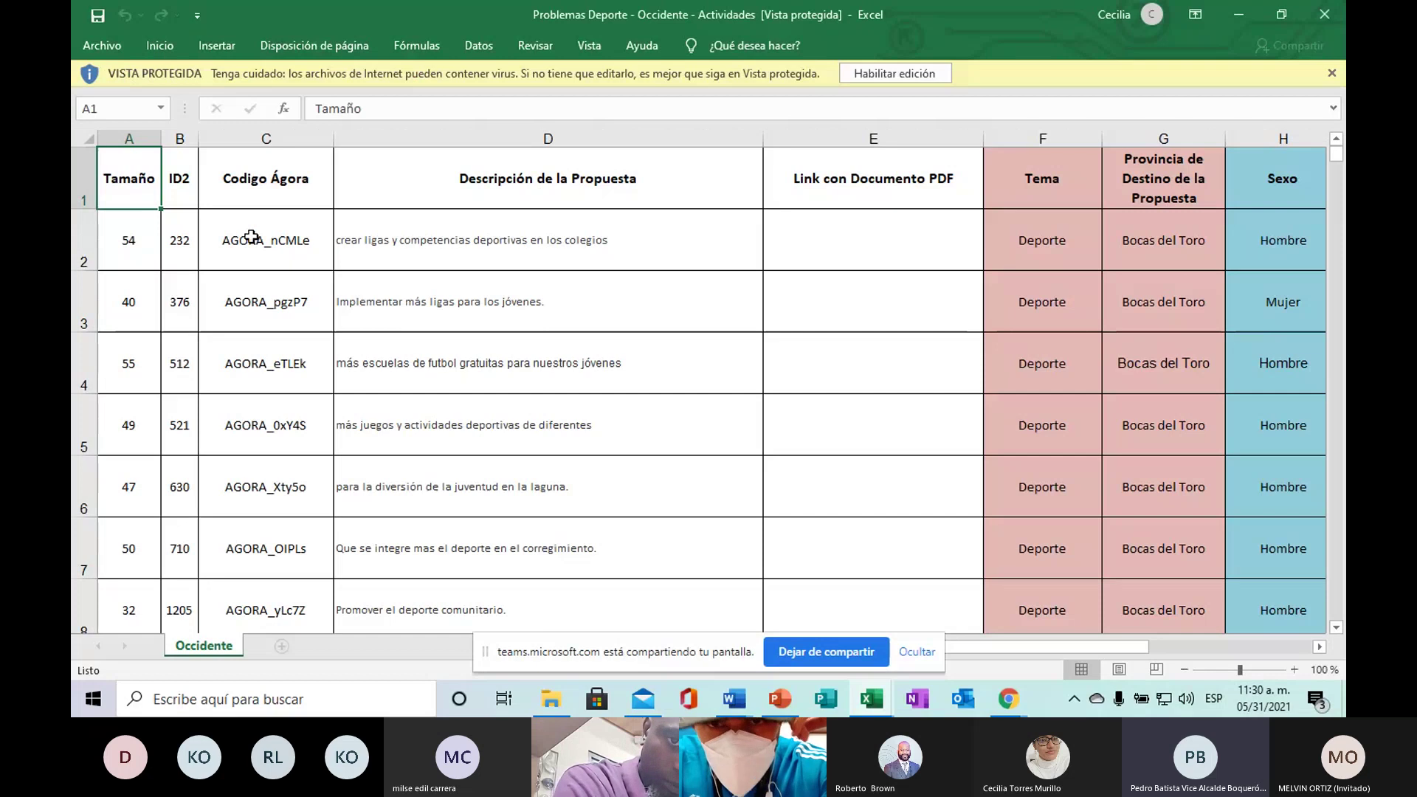
pyautogui.click(292, 240)
pyautogui.moveTo(126, 242); pyautogui.dragTo(300, 300)
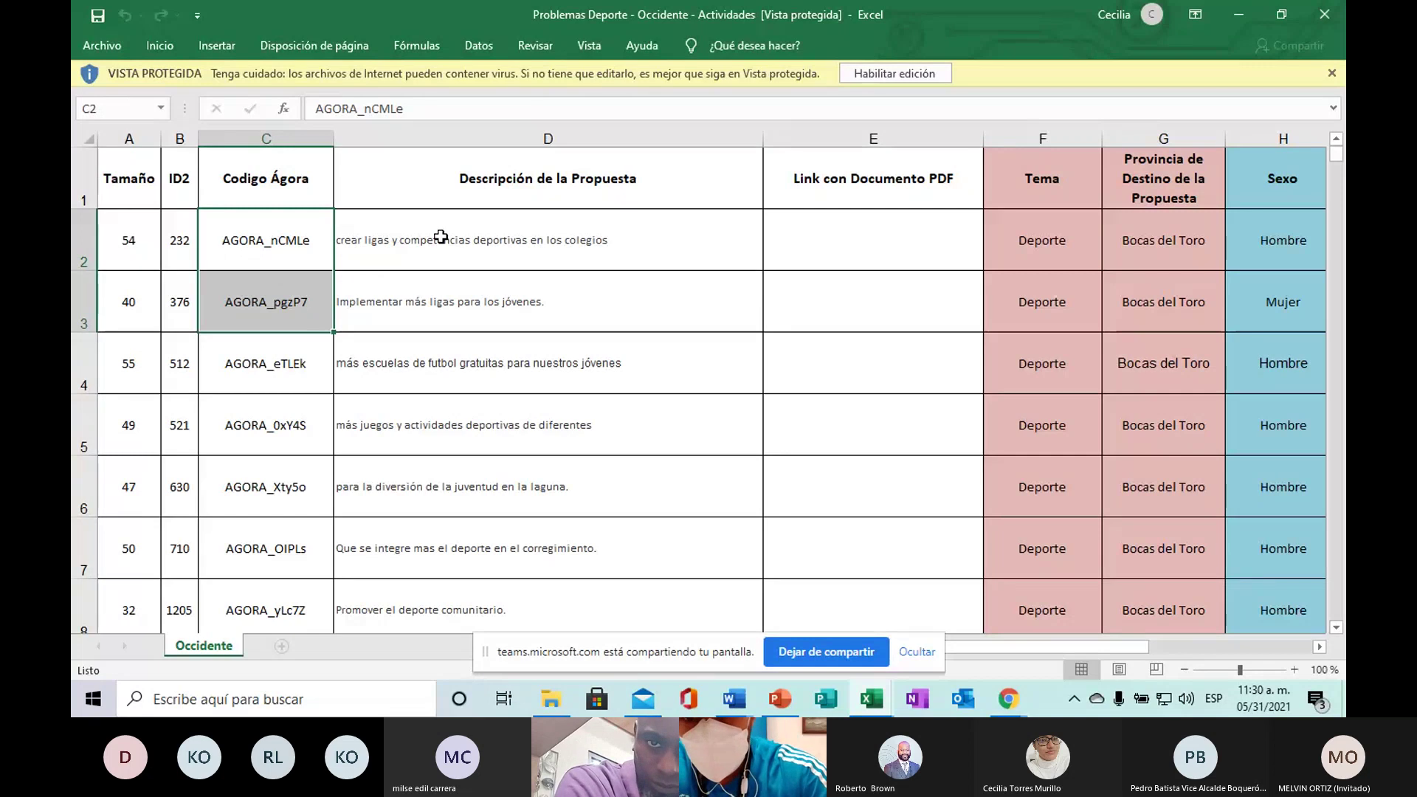
pyautogui.click(893, 74)
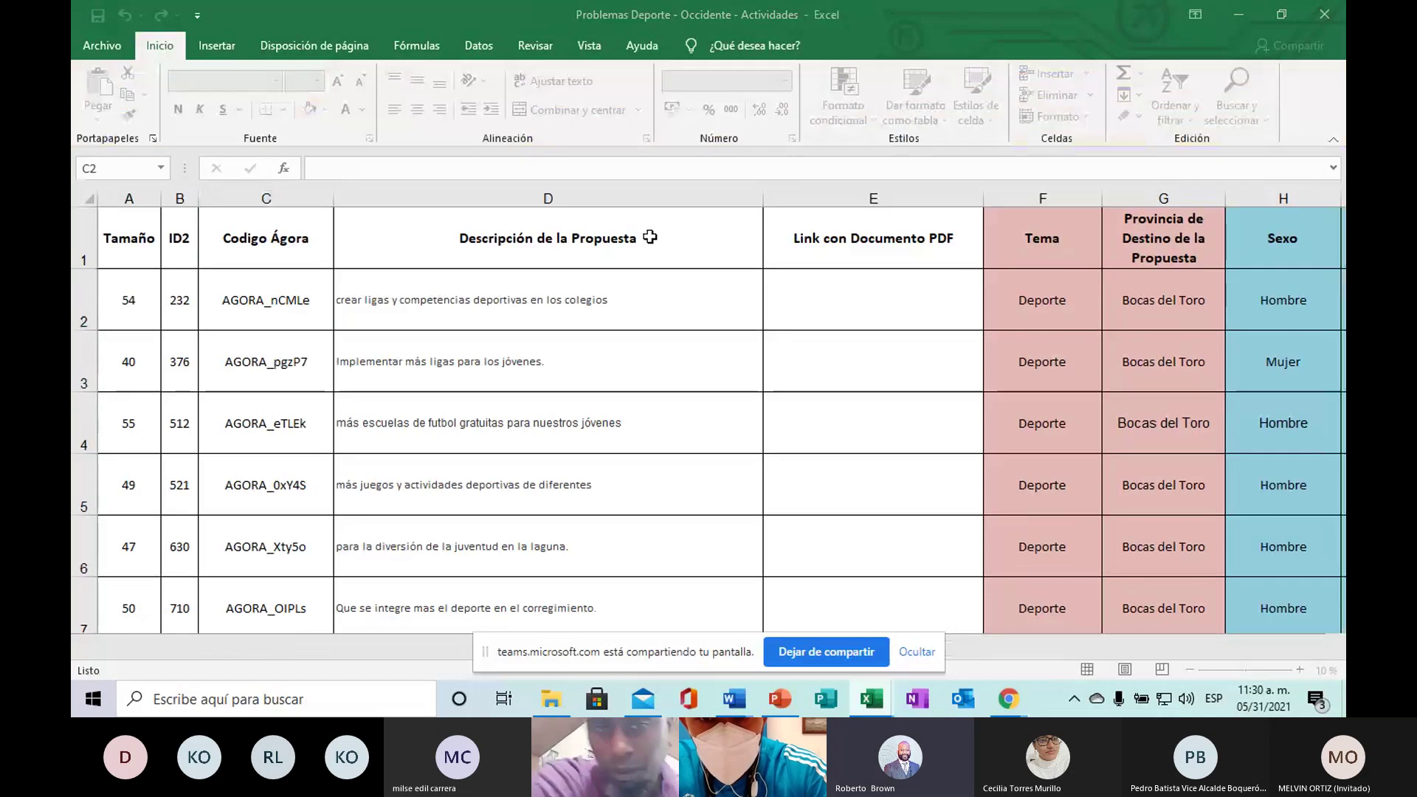
# Step: Copy the Ágora codes in C2:C3 to cell B4 of the Vinculación de Problema y Solución (1) workbook
pyautogui.moveTo(215, 305); pyautogui.dragTo(255, 346)
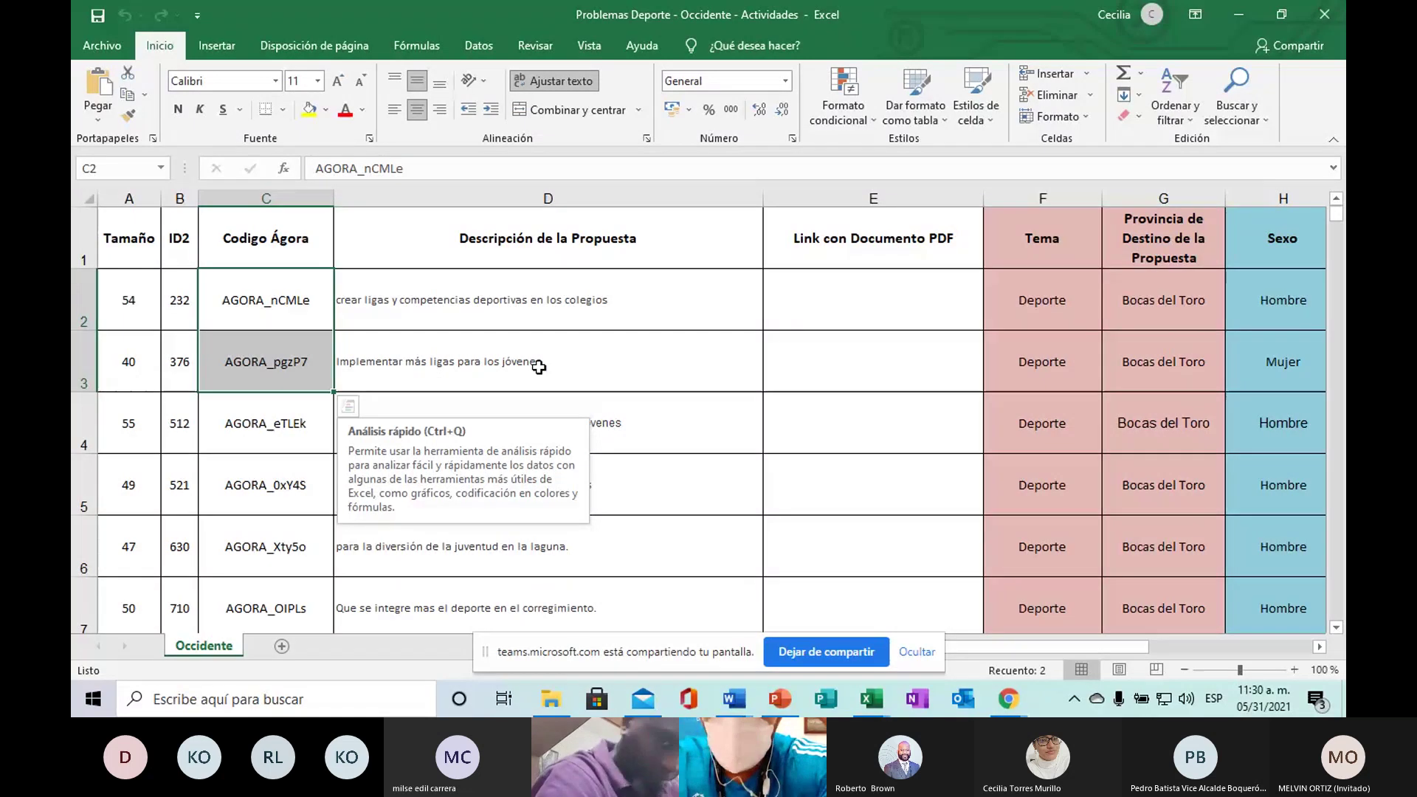
pyautogui.click(314, 312)
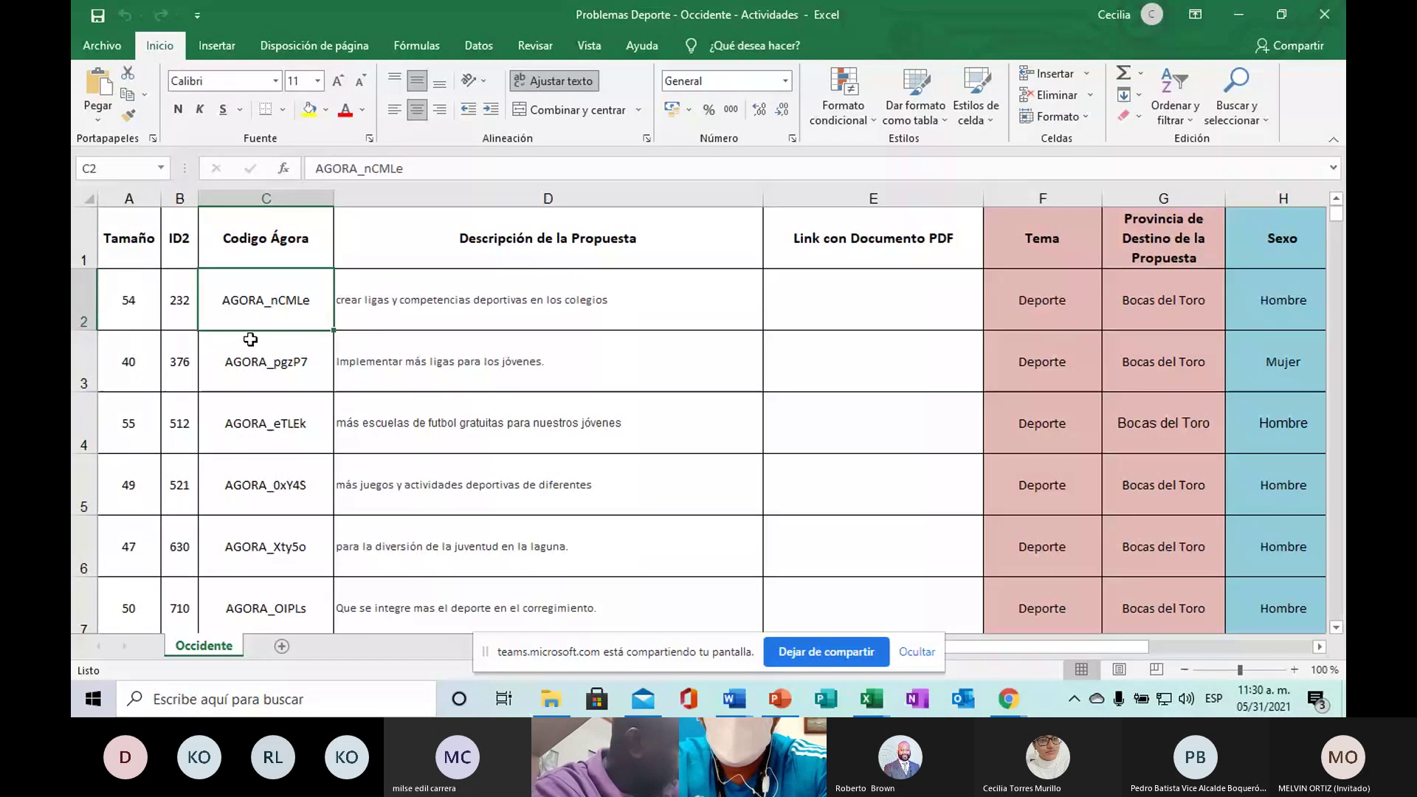
pyautogui.moveTo(253, 317)
pyautogui.mouseDown()
pyautogui.moveTo(268, 374)
pyautogui.moveTo(258, 341)
pyautogui.mouseUp()
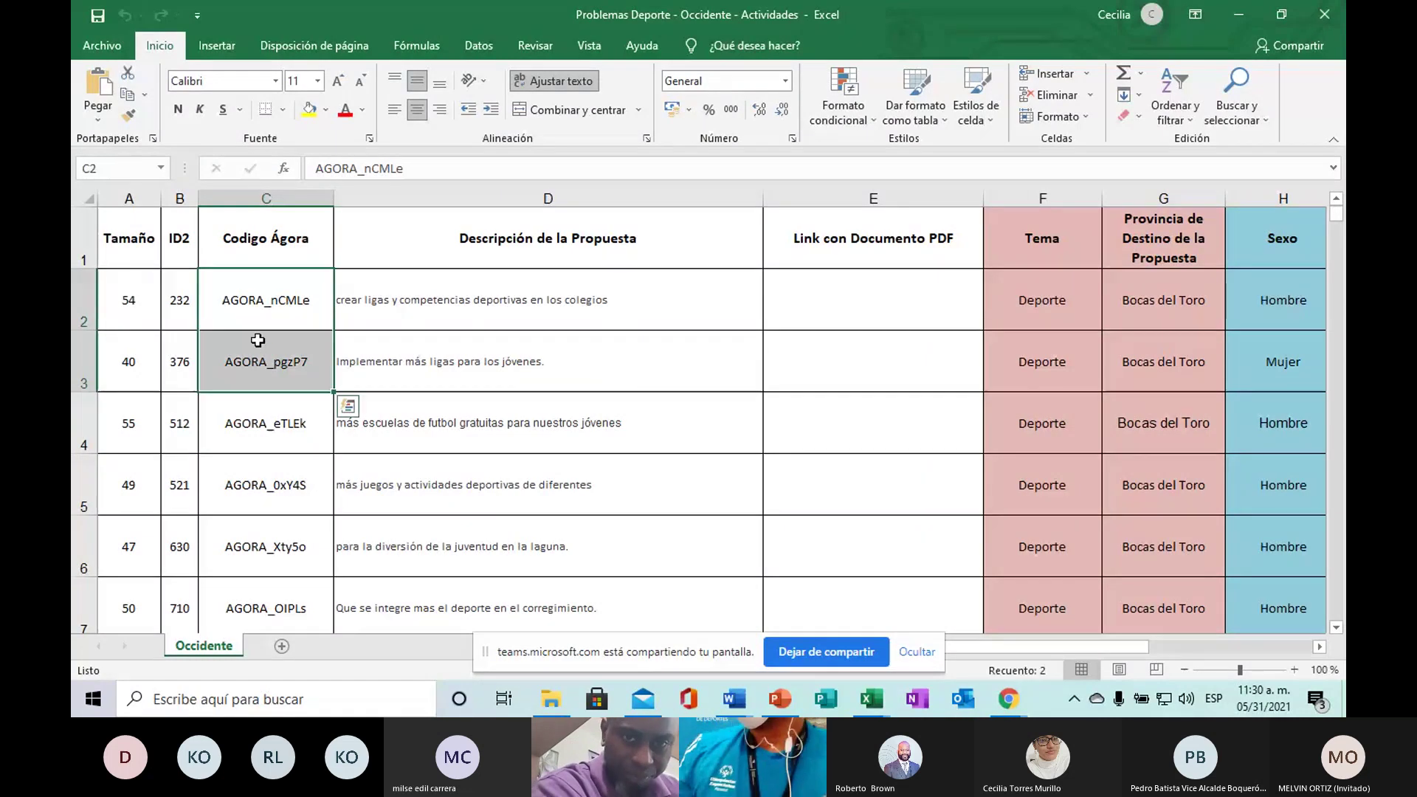
pyautogui.rightClick(257, 340)
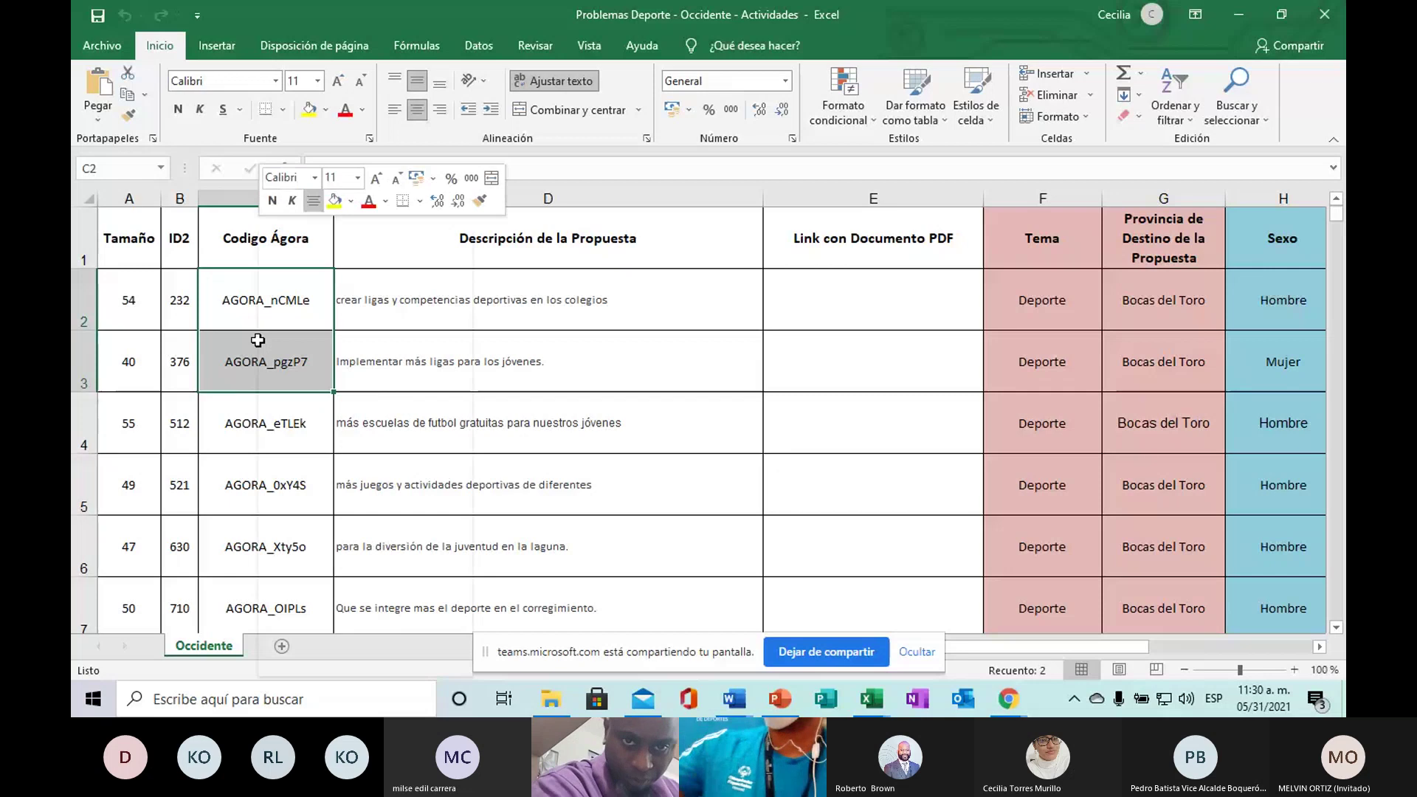
pyautogui.rightClick(257, 340)
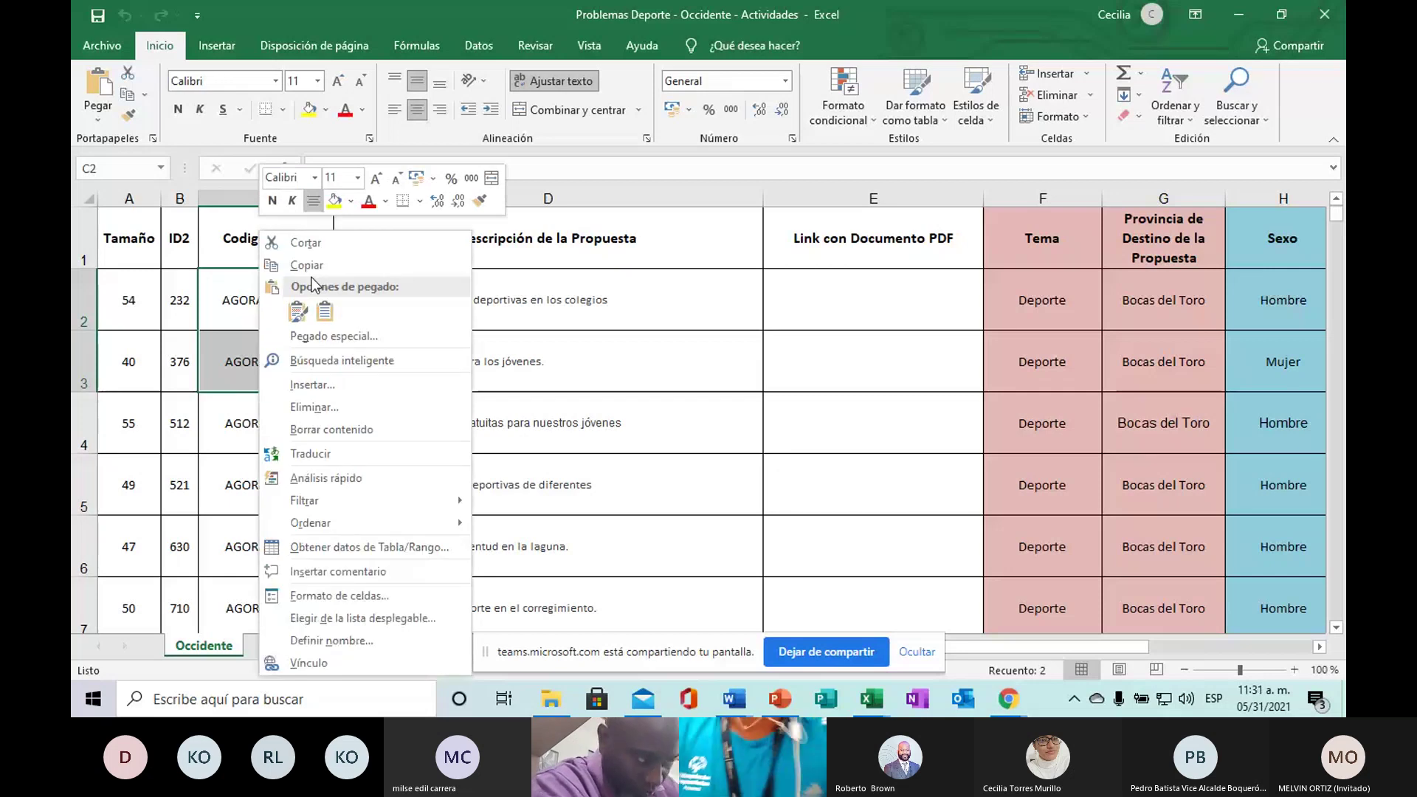
pyautogui.click(306, 265)
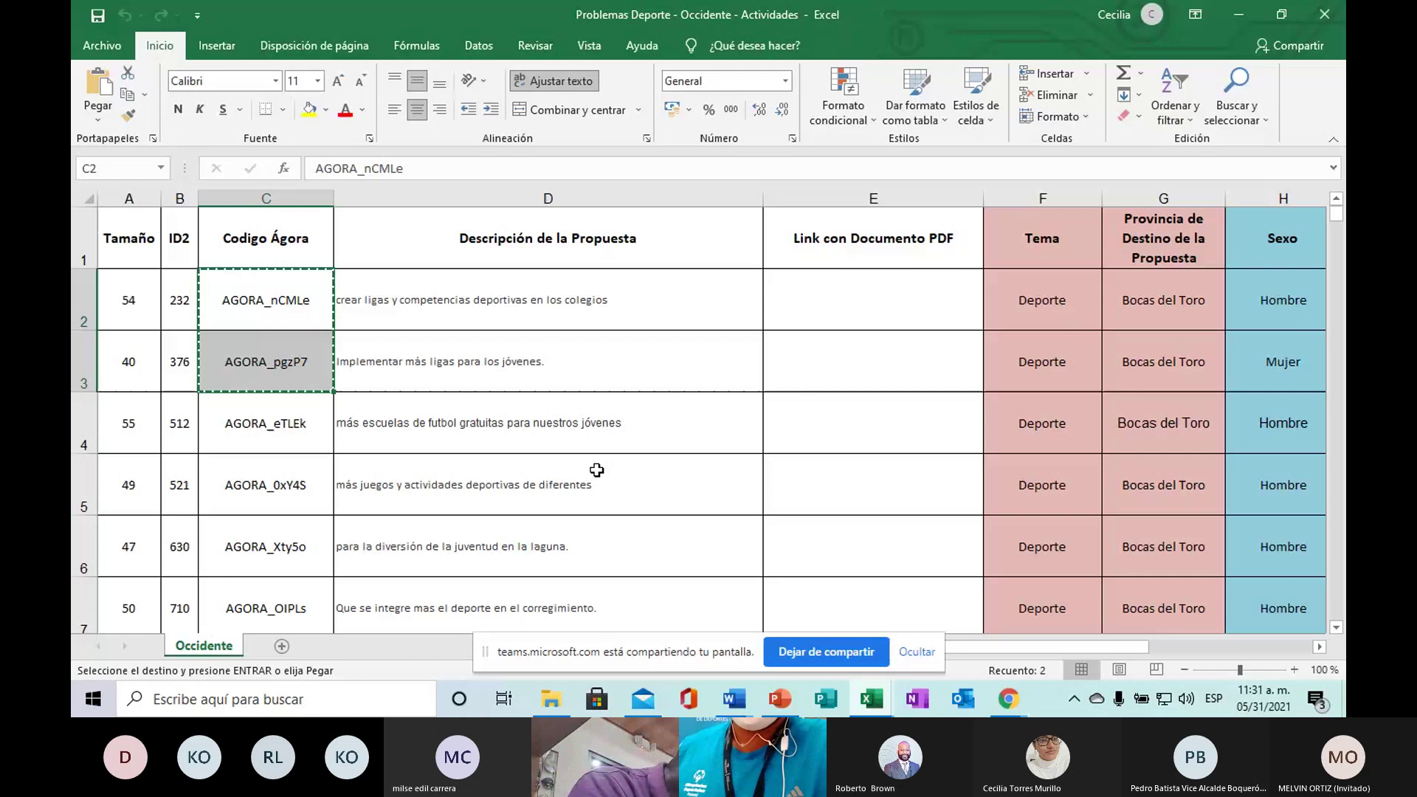
pyautogui.hotkey('alt', 'Tab')
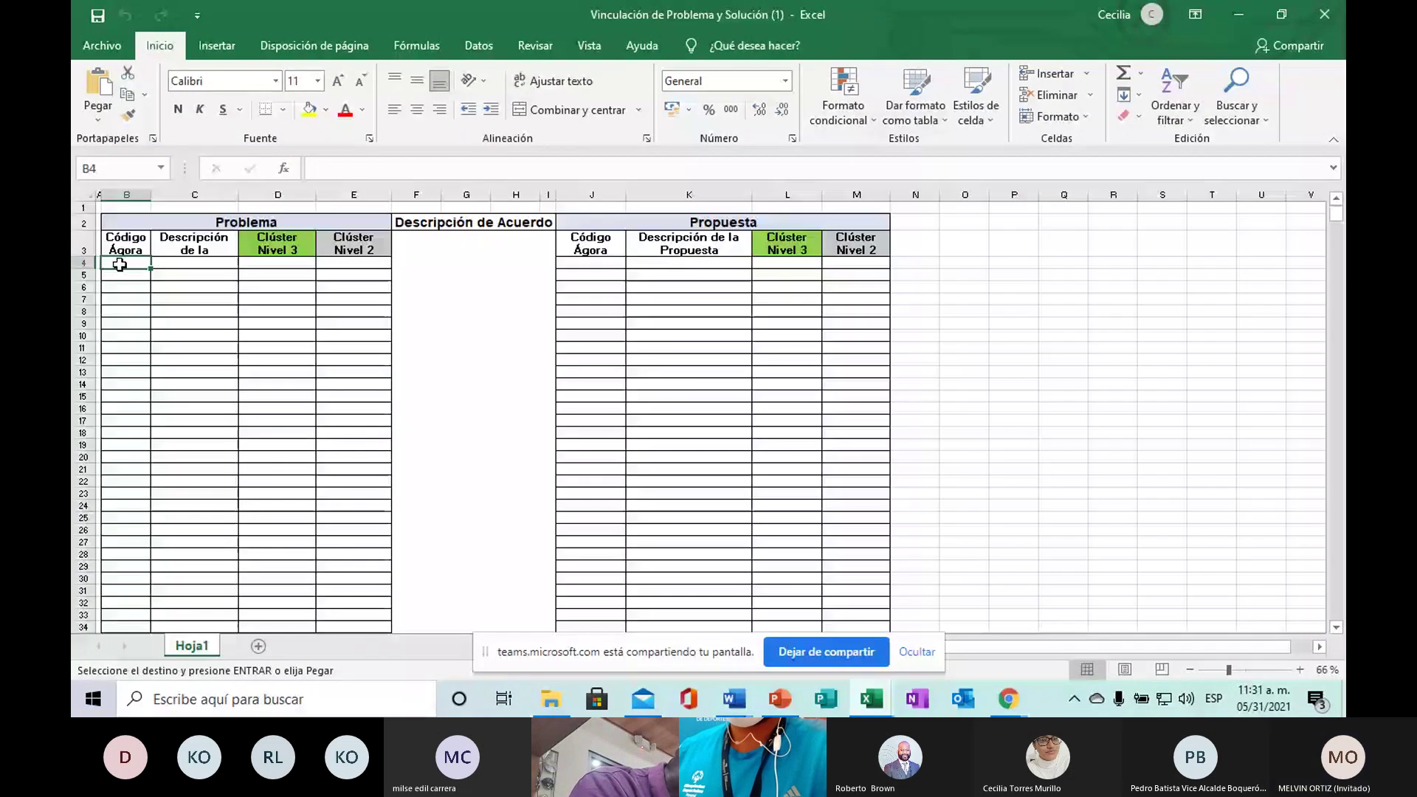
pyautogui.hotkey('ctrl', 'v')
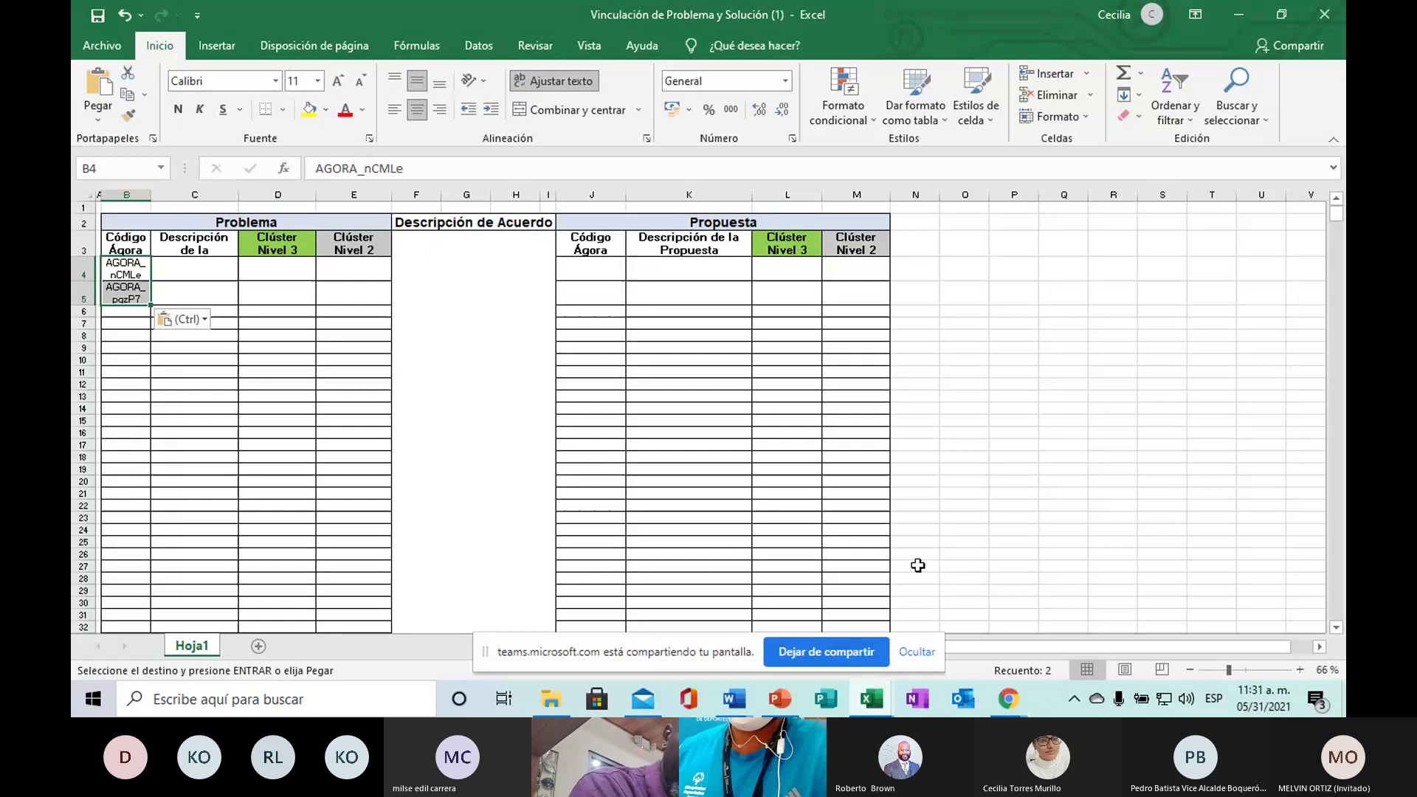
# Step: Switch to the Teams meeting in Chrome, mute the microphone and turn it back on
pyautogui.click(996, 702)
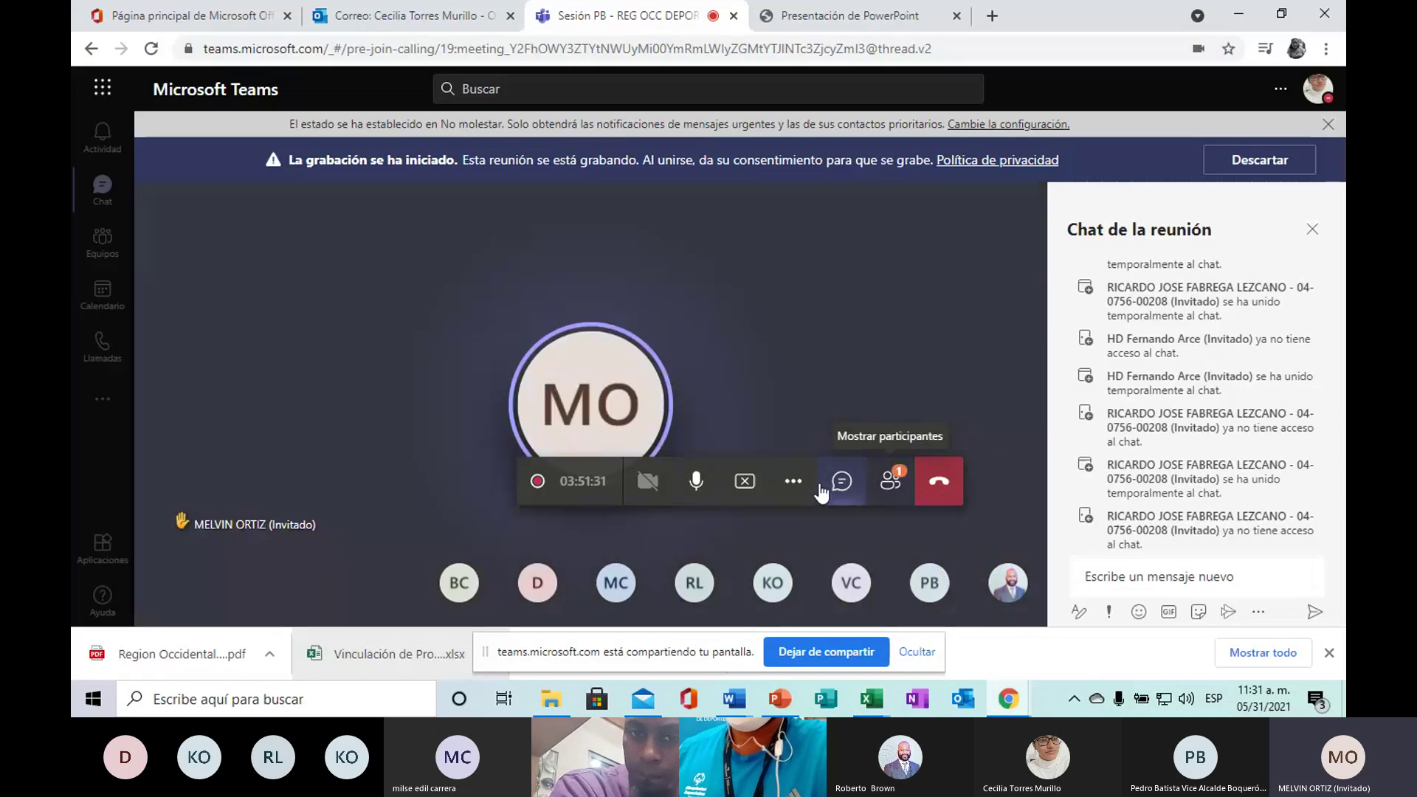
pyautogui.click(696, 487)
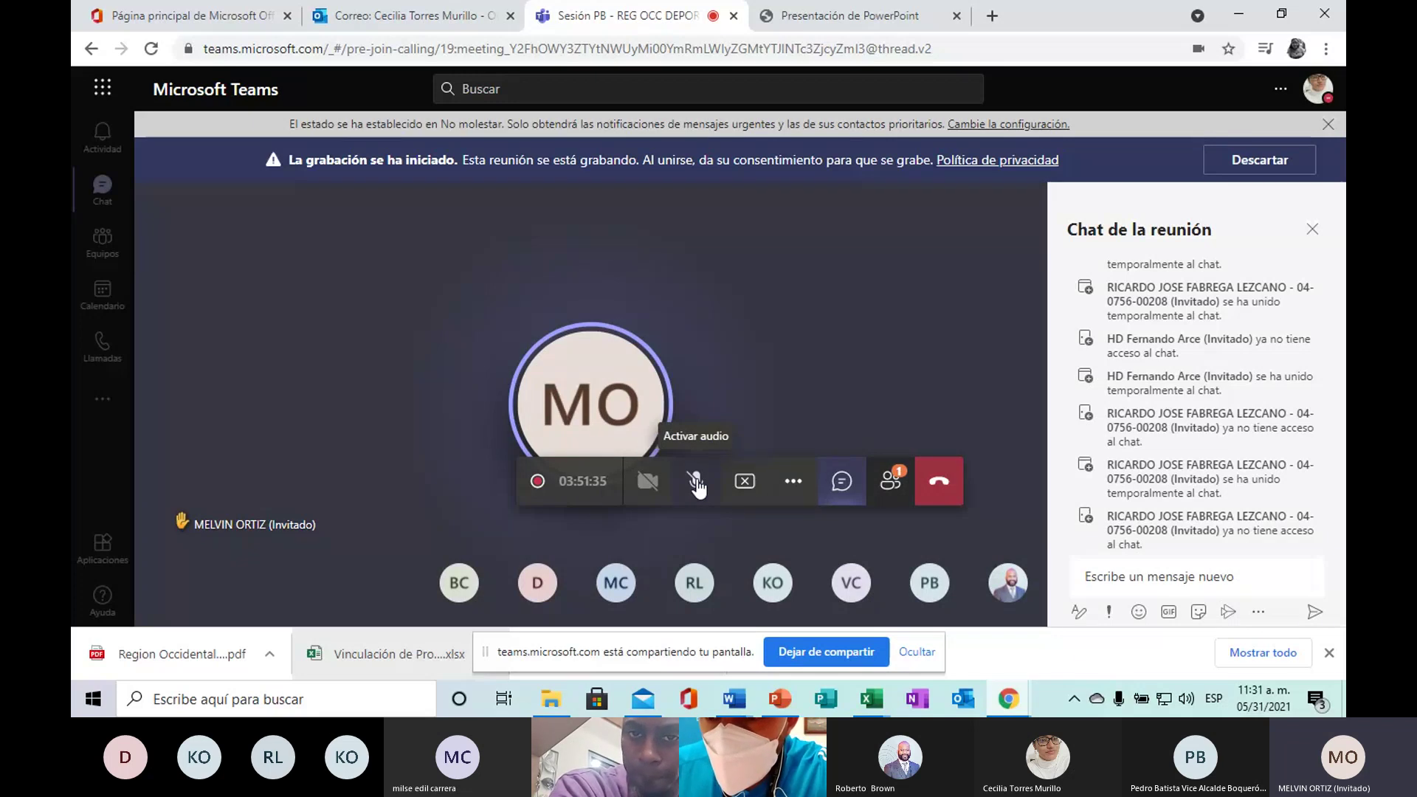
pyautogui.click(696, 485)
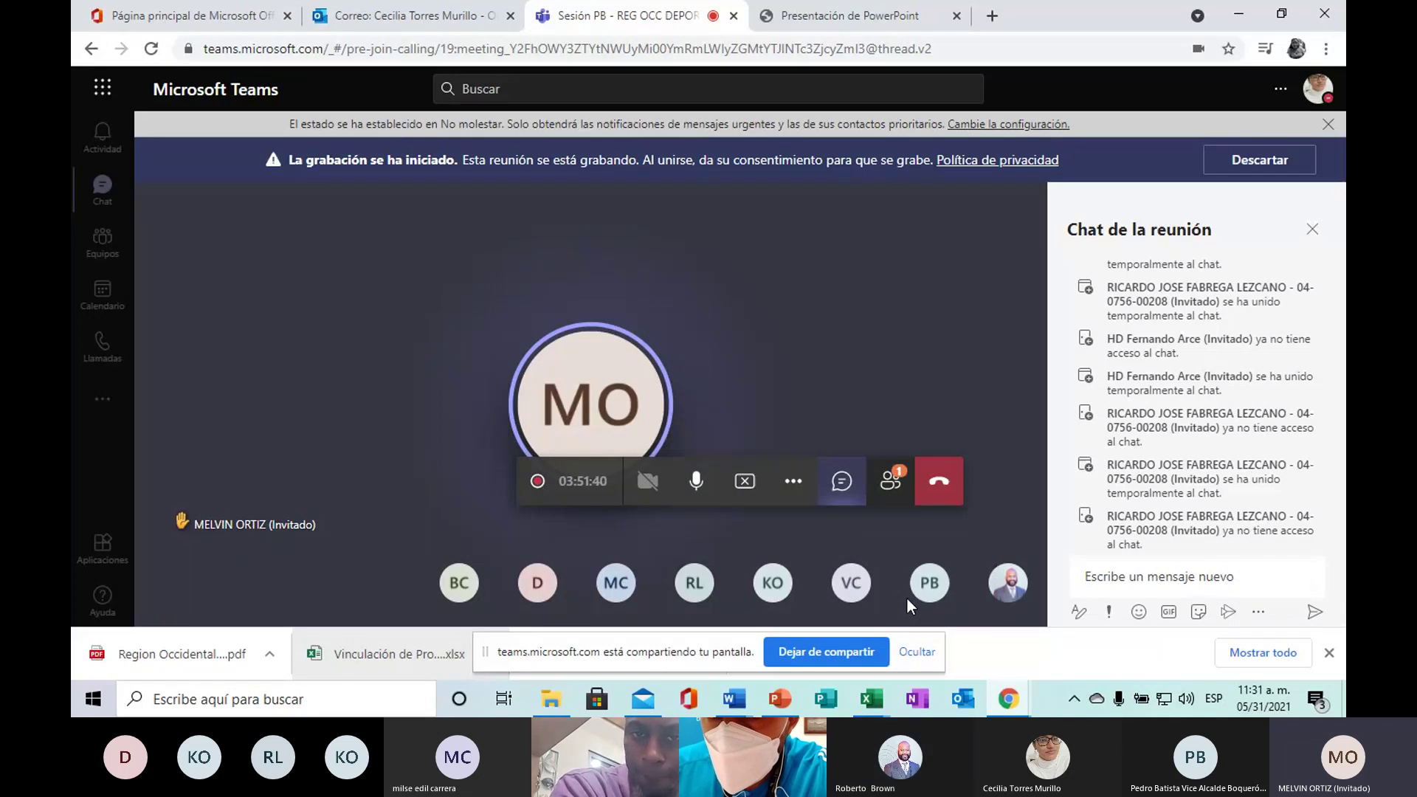
# Step: Copy the proposal descriptions in D2:D3 of the Problemas Deporte workbook to cell C4 of the Vinculación de Problema y Solución (1) workbook
pyautogui.click(872, 698)
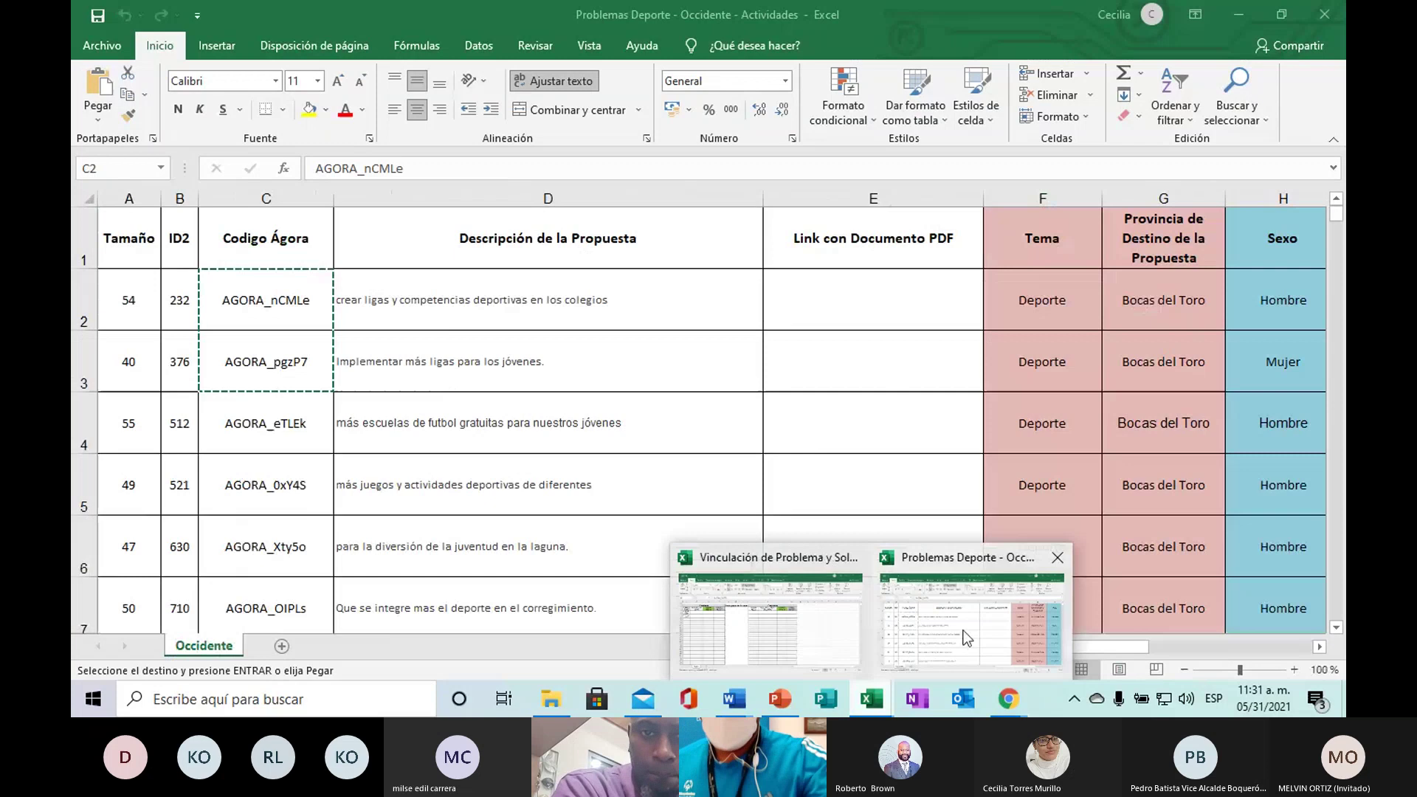
pyautogui.click(971, 620)
pyautogui.scroll(-2, 355, 453)
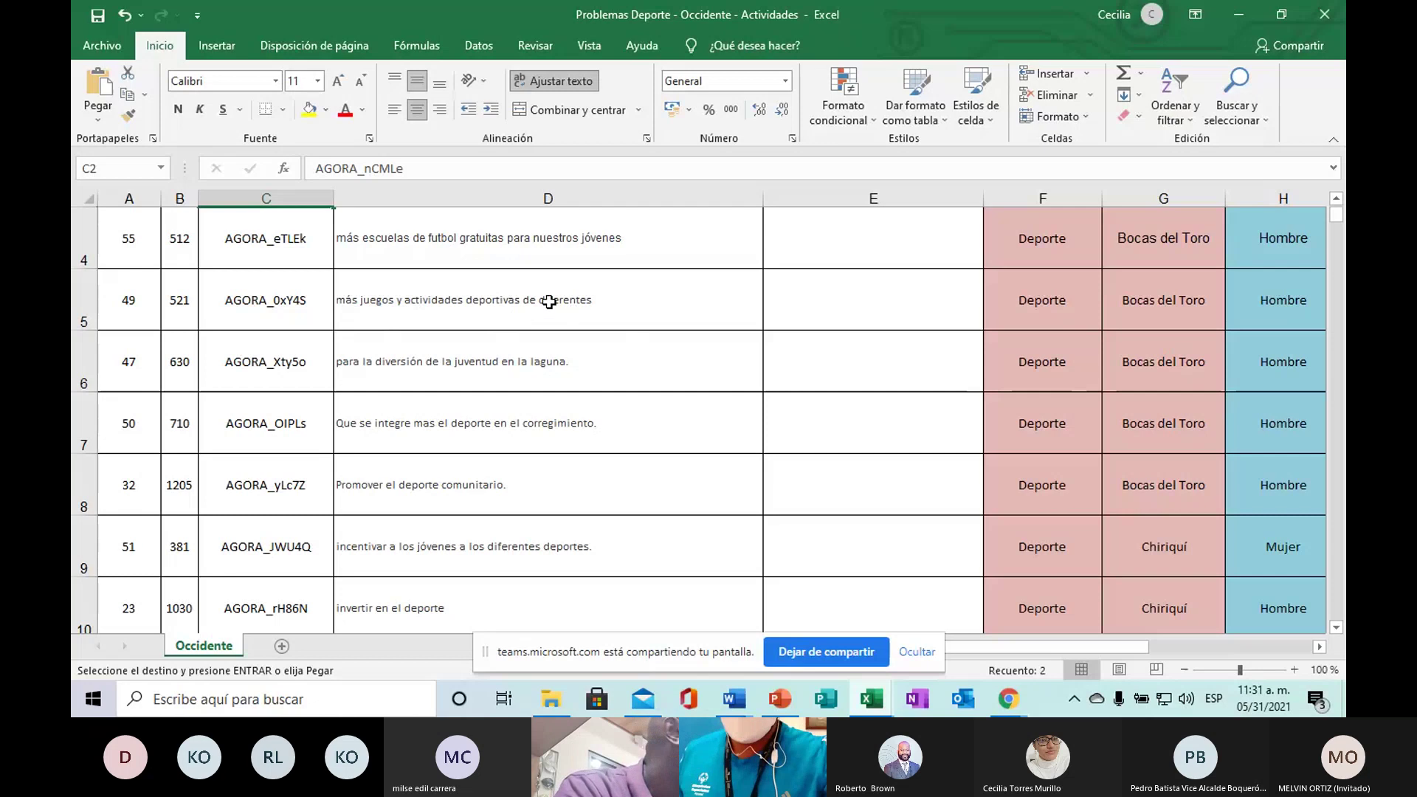
pyautogui.scroll(1, 556, 300)
pyautogui.hotkey('ctrl', 'v')
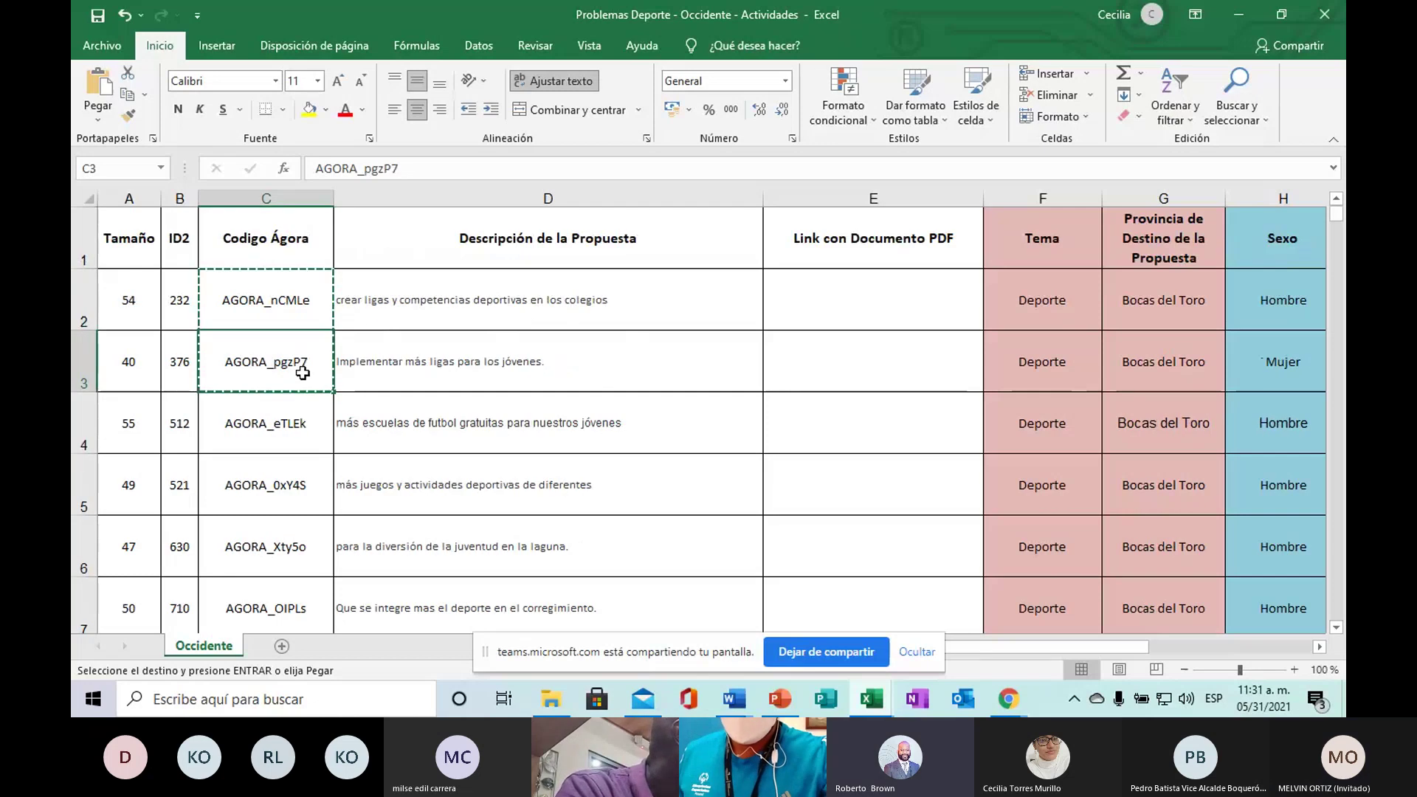
pyautogui.moveTo(509, 306); pyautogui.dragTo(520, 342)
pyautogui.rightClick(503, 341)
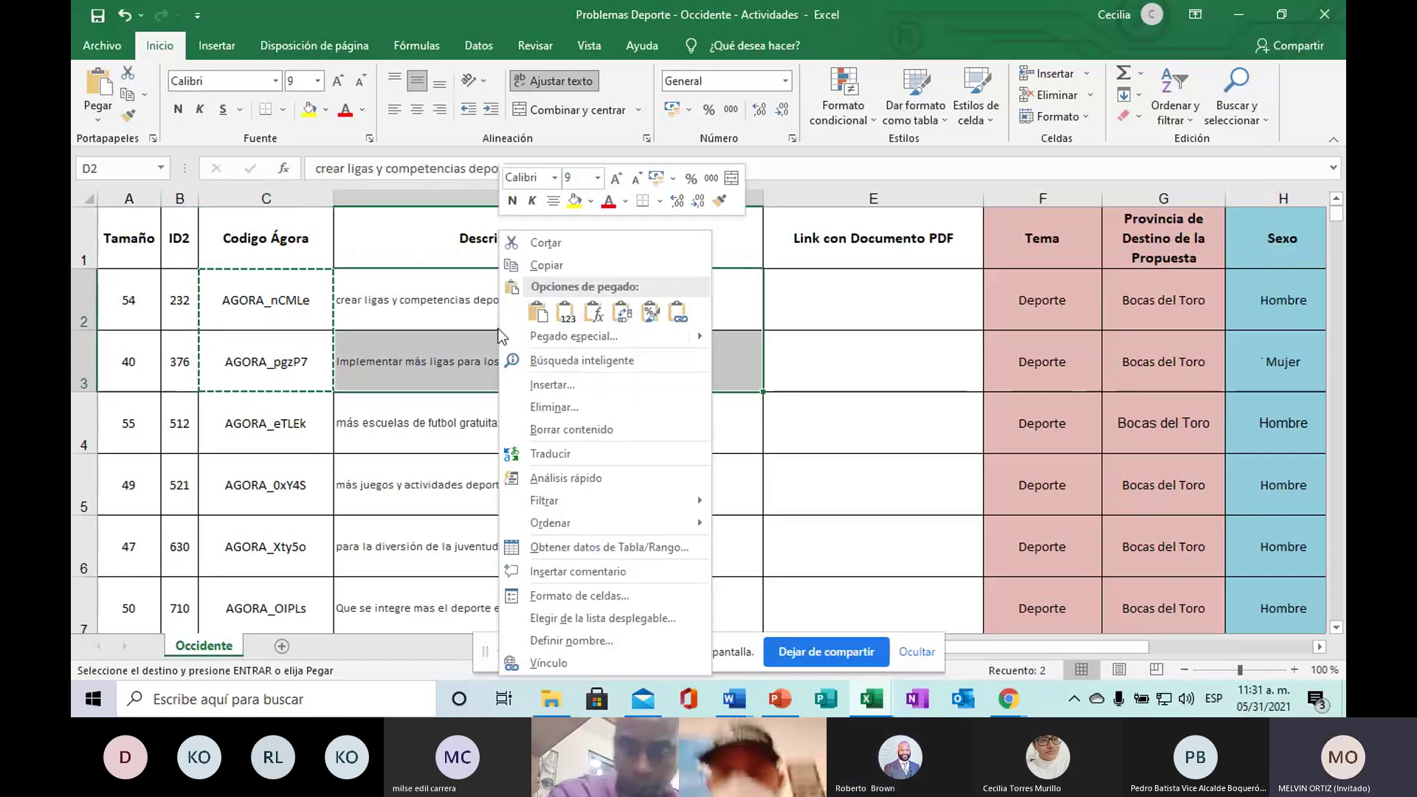
pyautogui.click(546, 265)
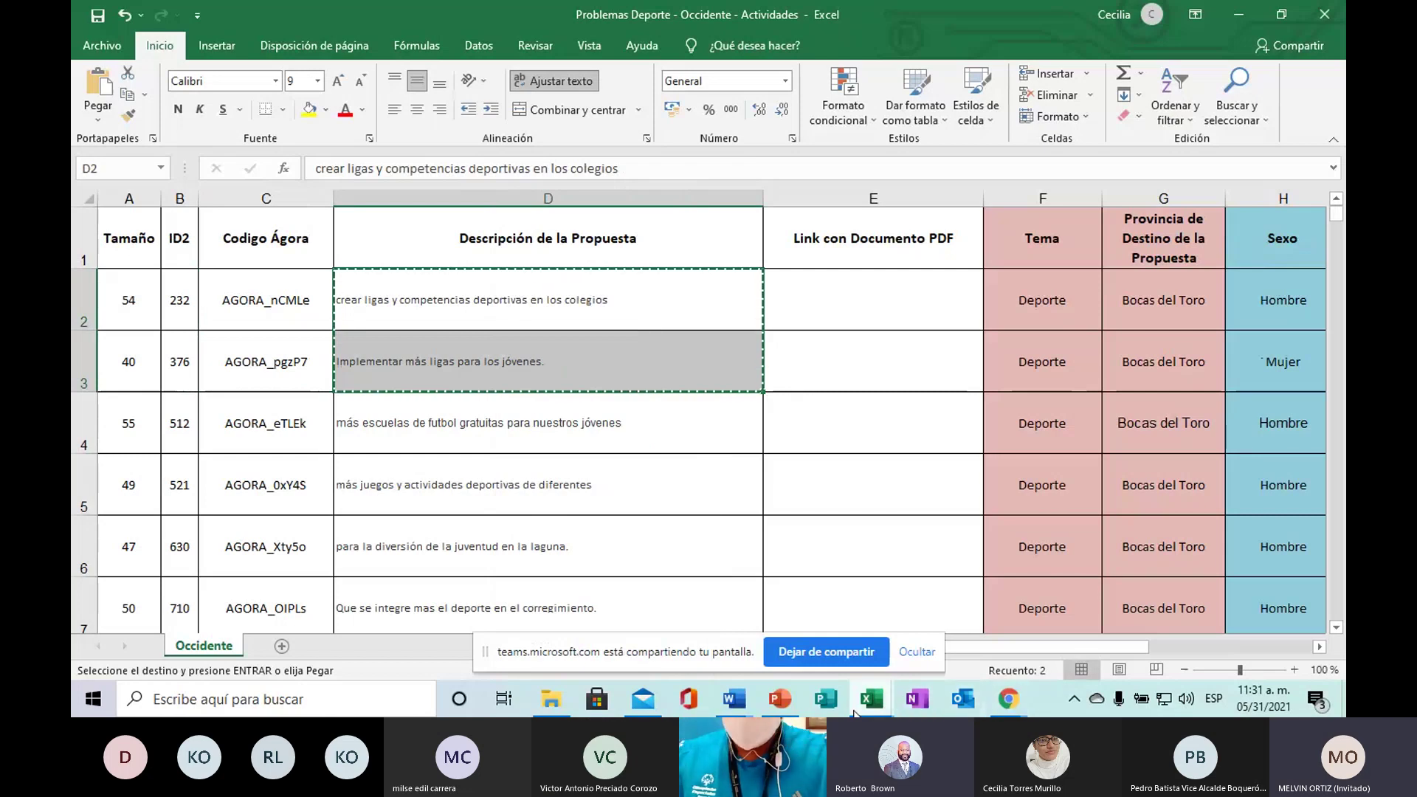
pyautogui.click(865, 702)
pyautogui.rightClick(184, 278)
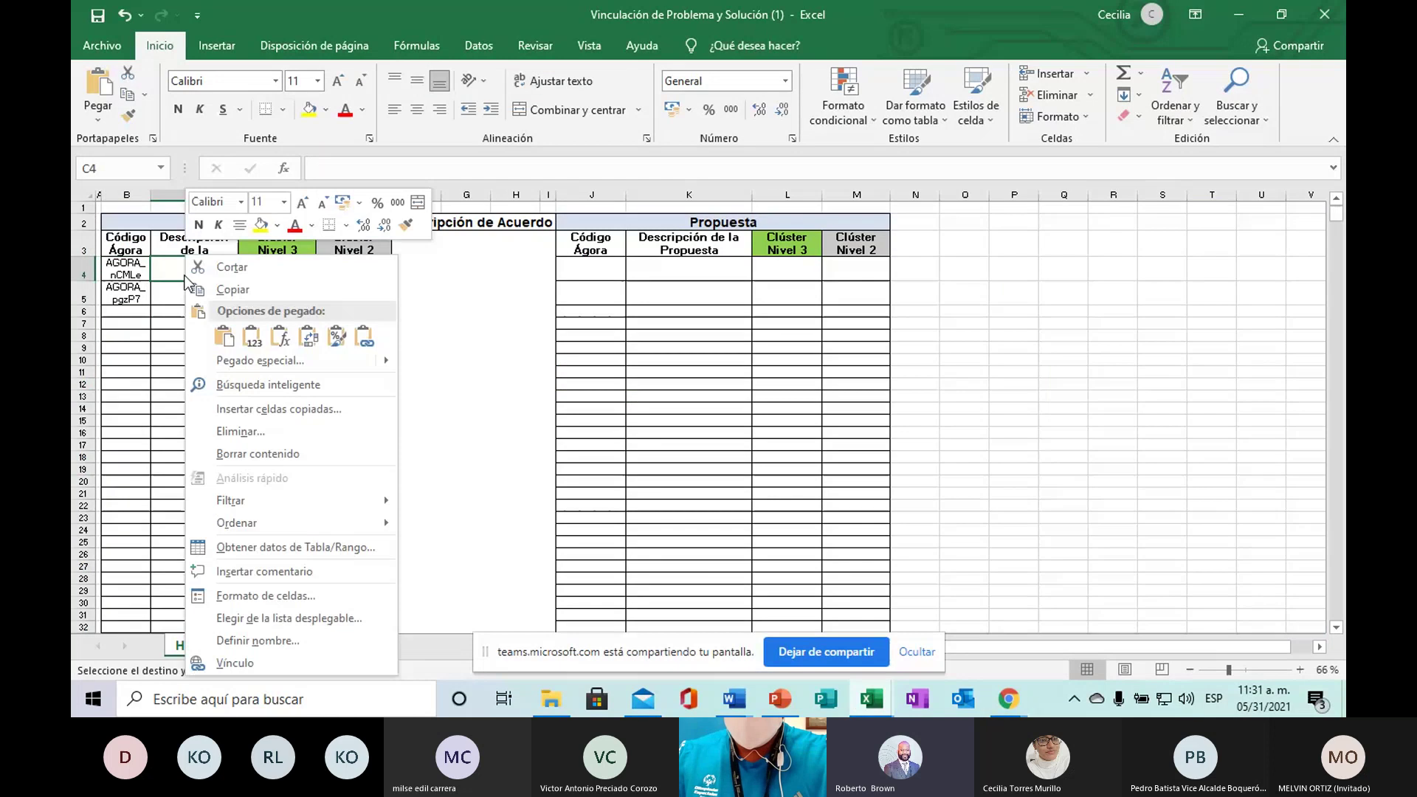
pyautogui.click(224, 337)
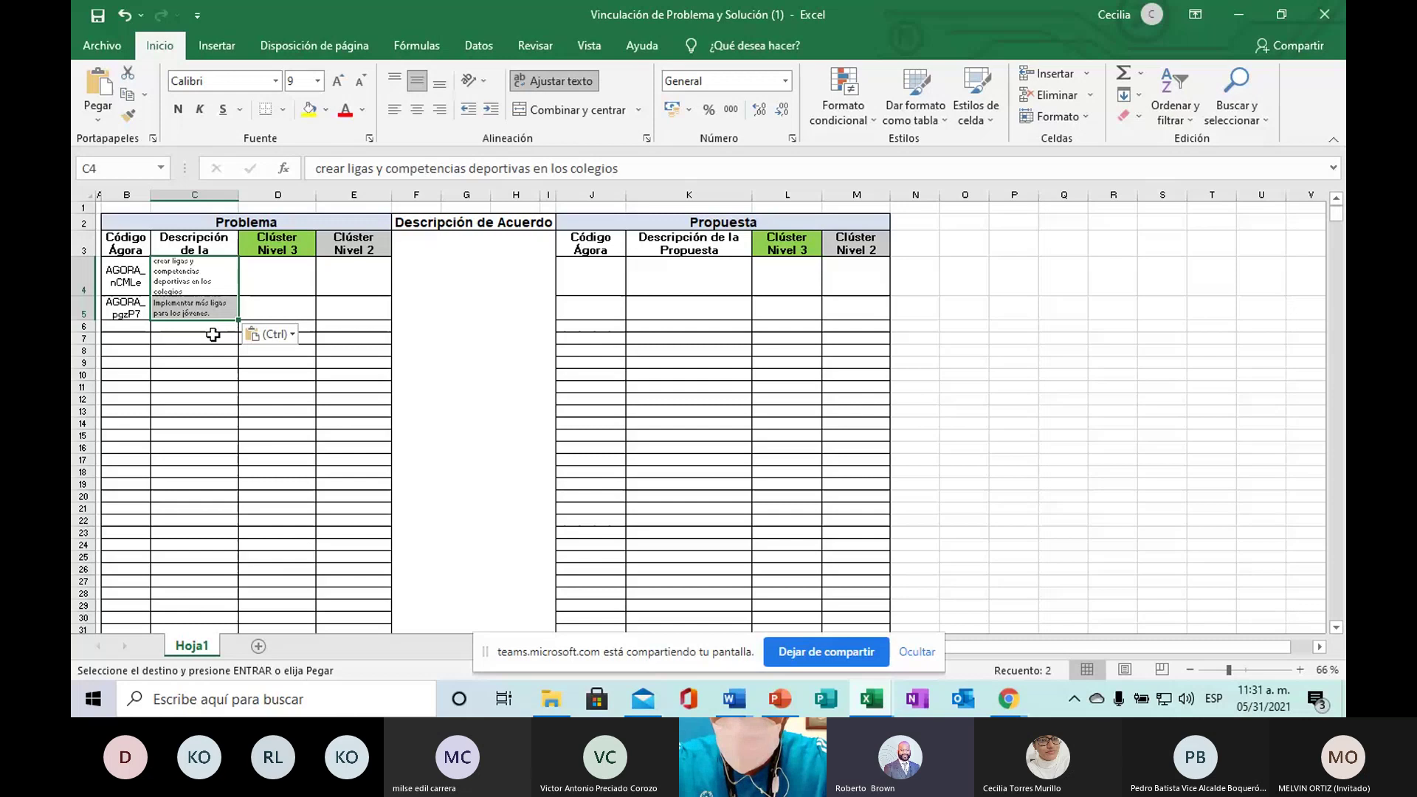
# Step: Copy the Ágora code and description in C5:D5 of the Problemas Deporte workbook to cell B6 of the Vinculación de Problema y Solución (1) workbook
pyautogui.click(297, 285)
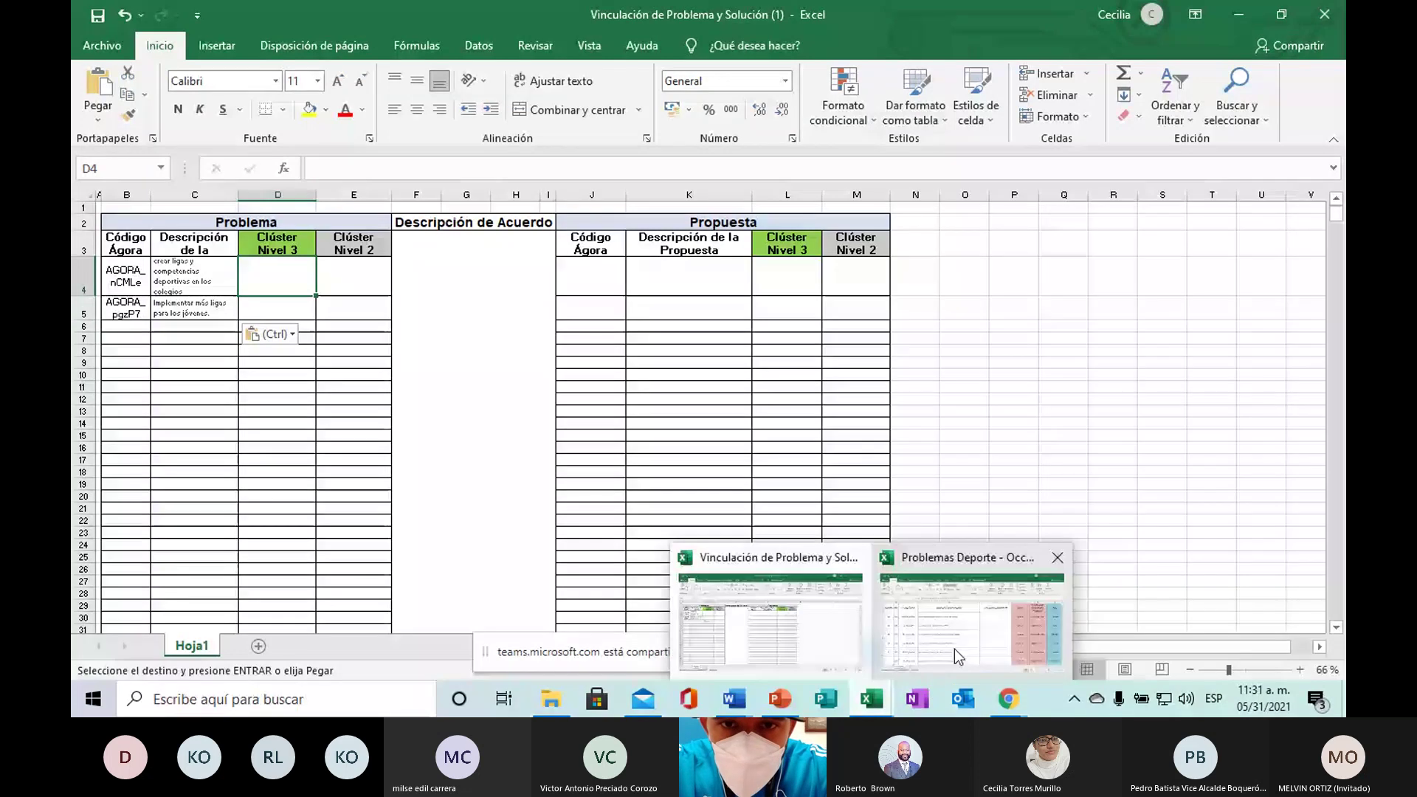
pyautogui.click(954, 649)
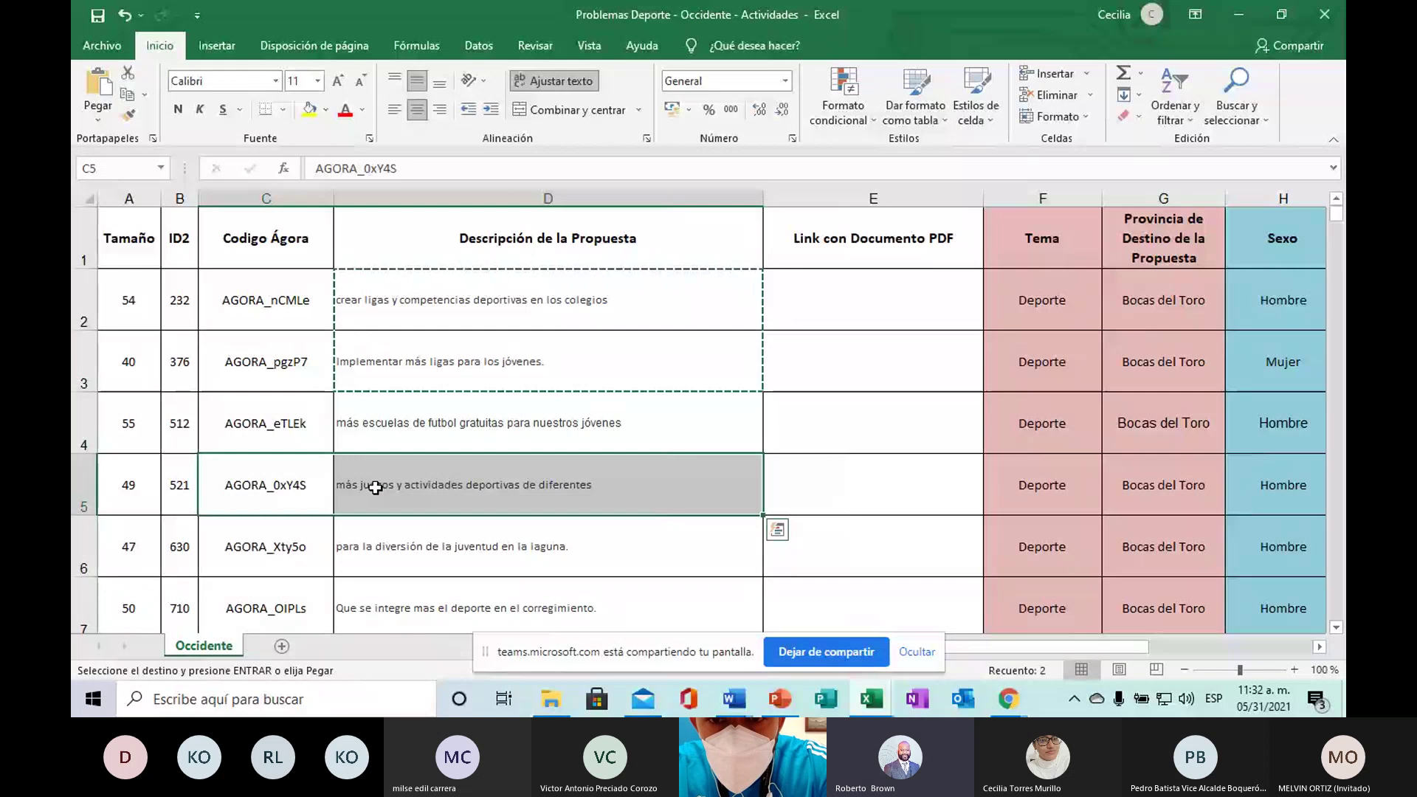
pyautogui.rightClick(375, 487)
pyautogui.click(411, 76)
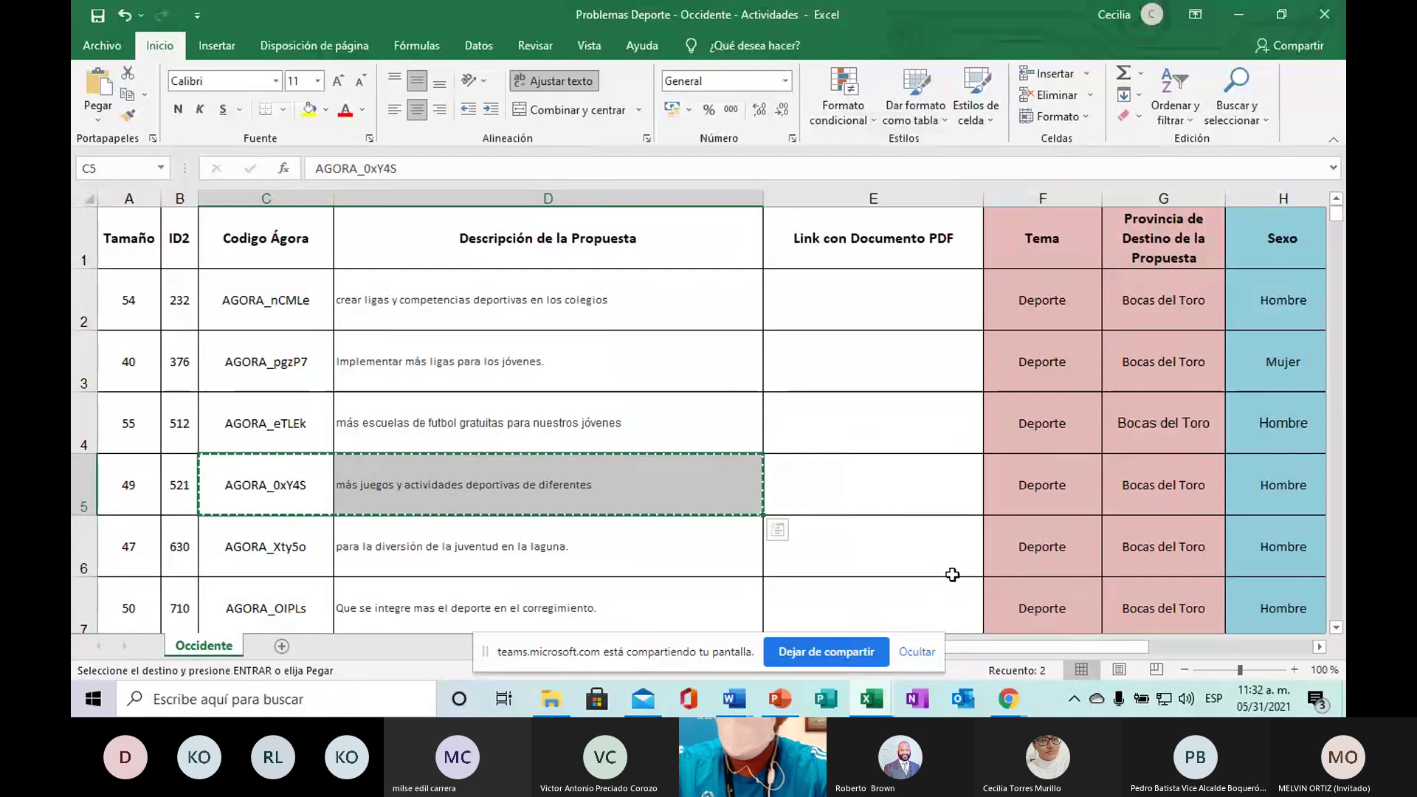
pyautogui.click(1011, 700)
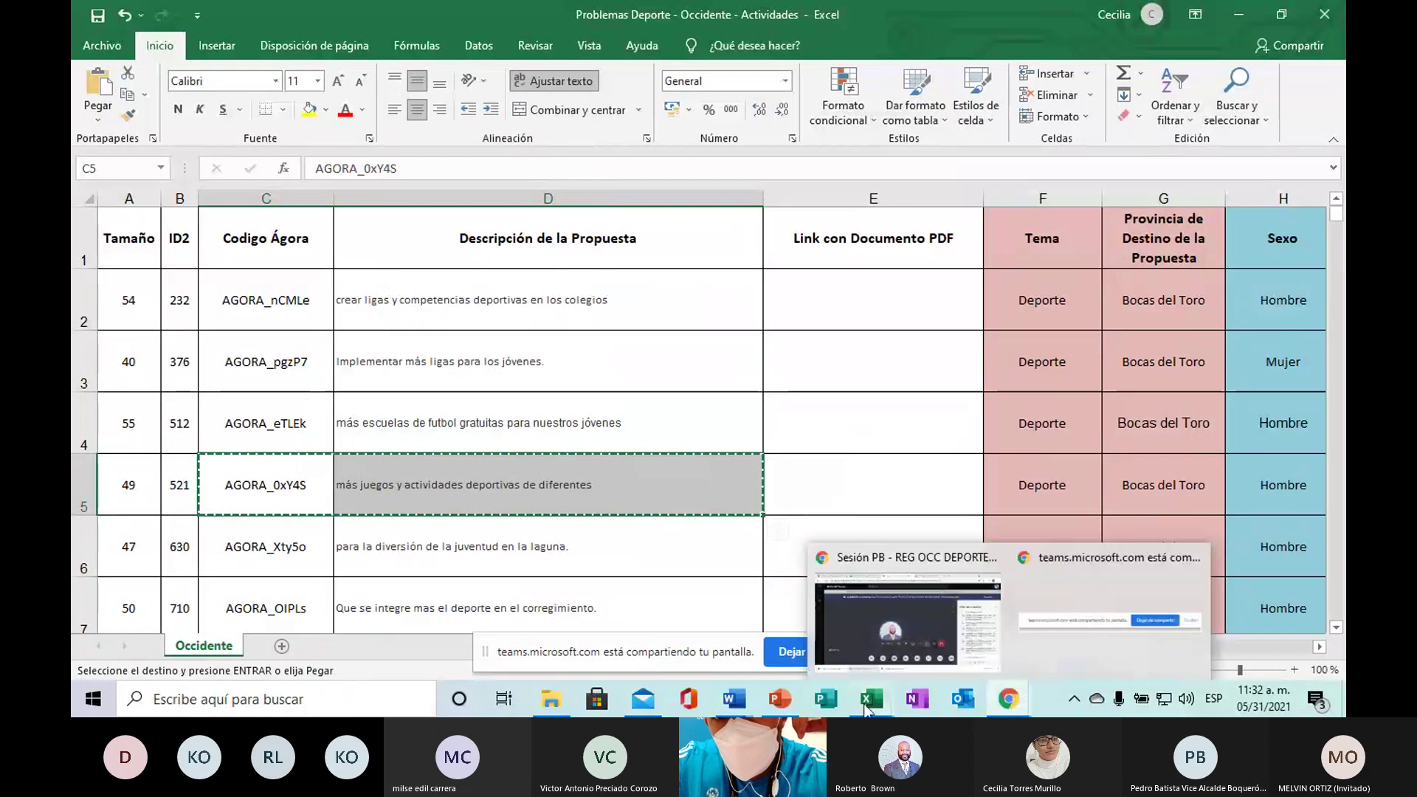
pyautogui.click(870, 700)
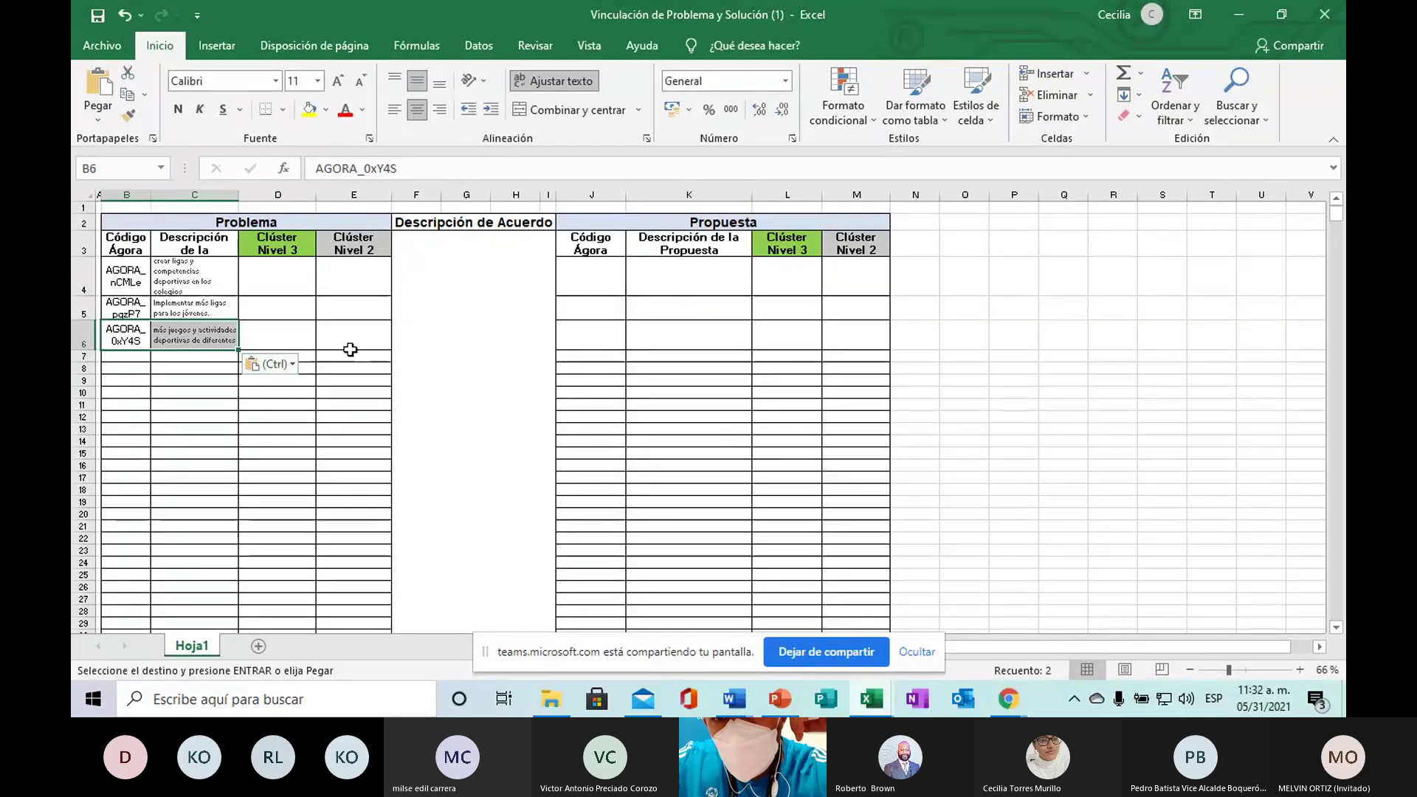
# Step: Enter "Ligas y actividades deportivas" as the Clúster Nivel 3 of the first problem in D4
pyautogui.click(280, 277)
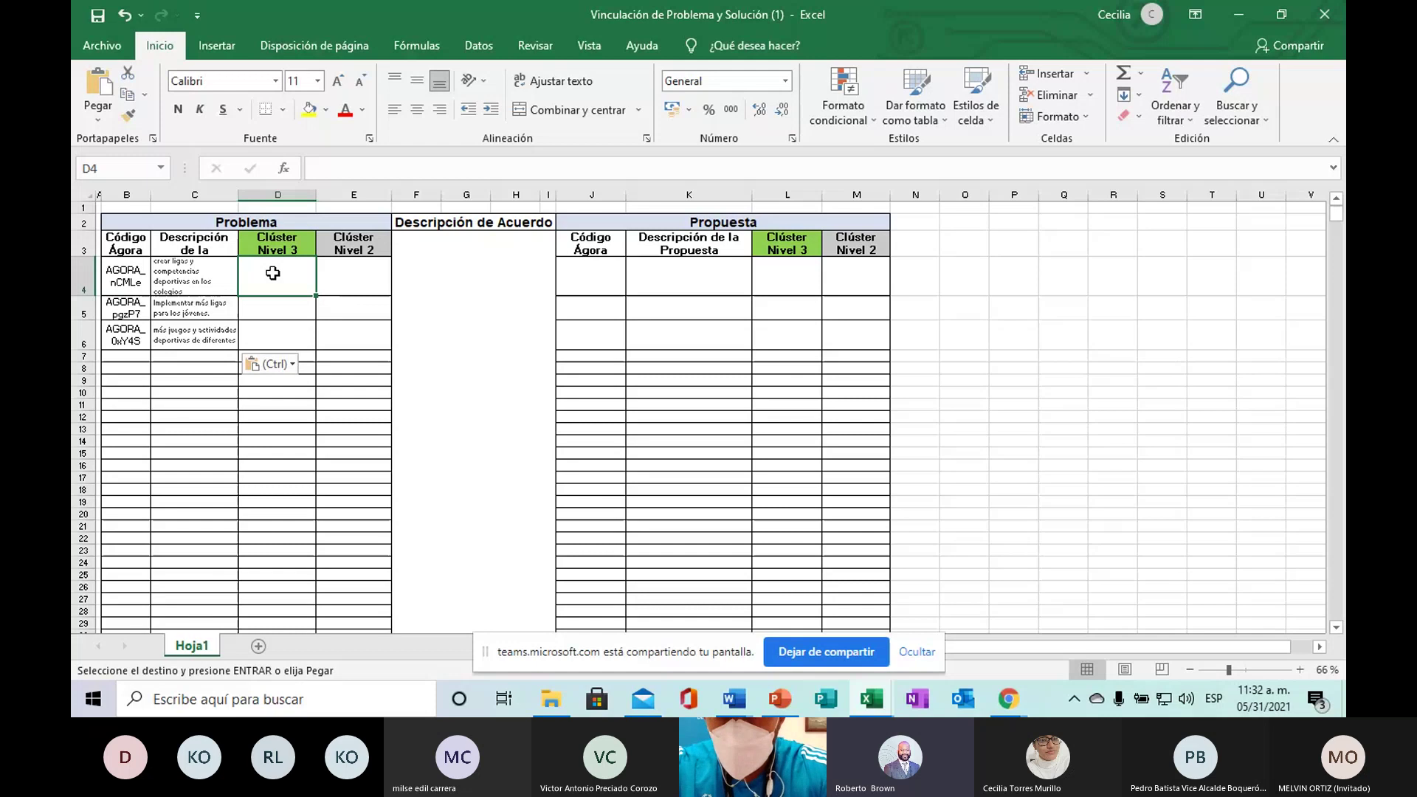
pyautogui.write('Ligas y ac')
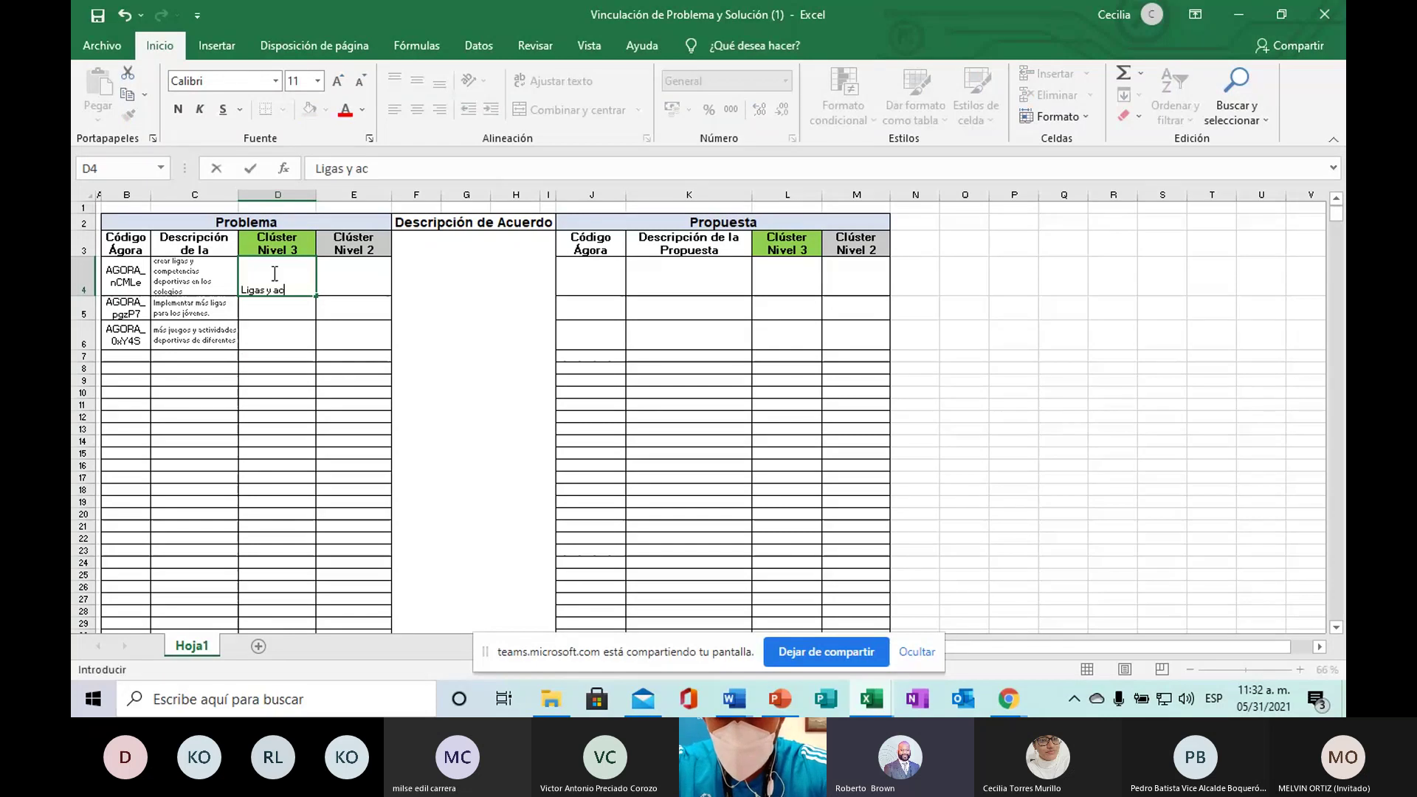
pyautogui.write('tividades deportivas')
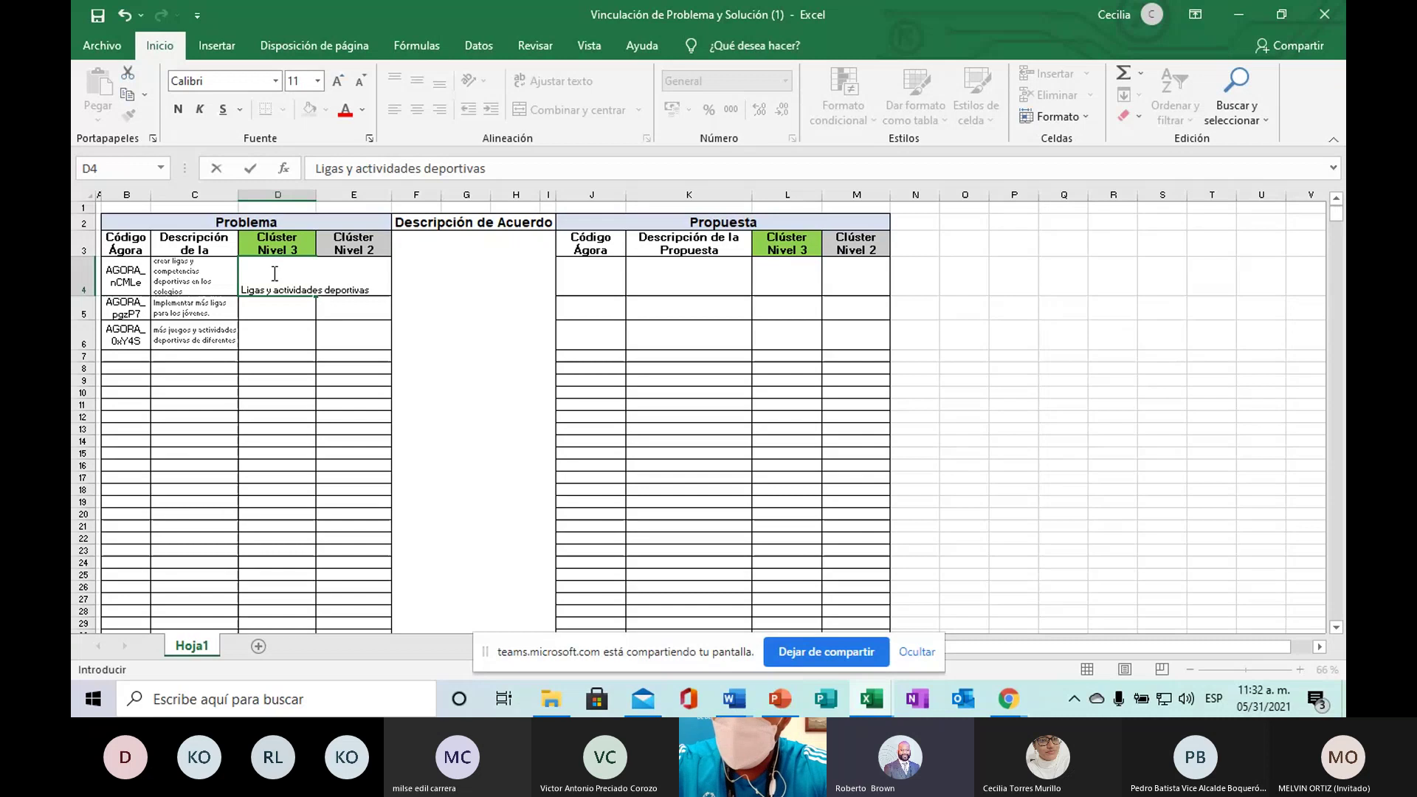
pyautogui.click(359, 307)
# Step: Enter "Actividades" as the Clúster Nivel 2 of the first problem in E4
pyautogui.click(364, 281)
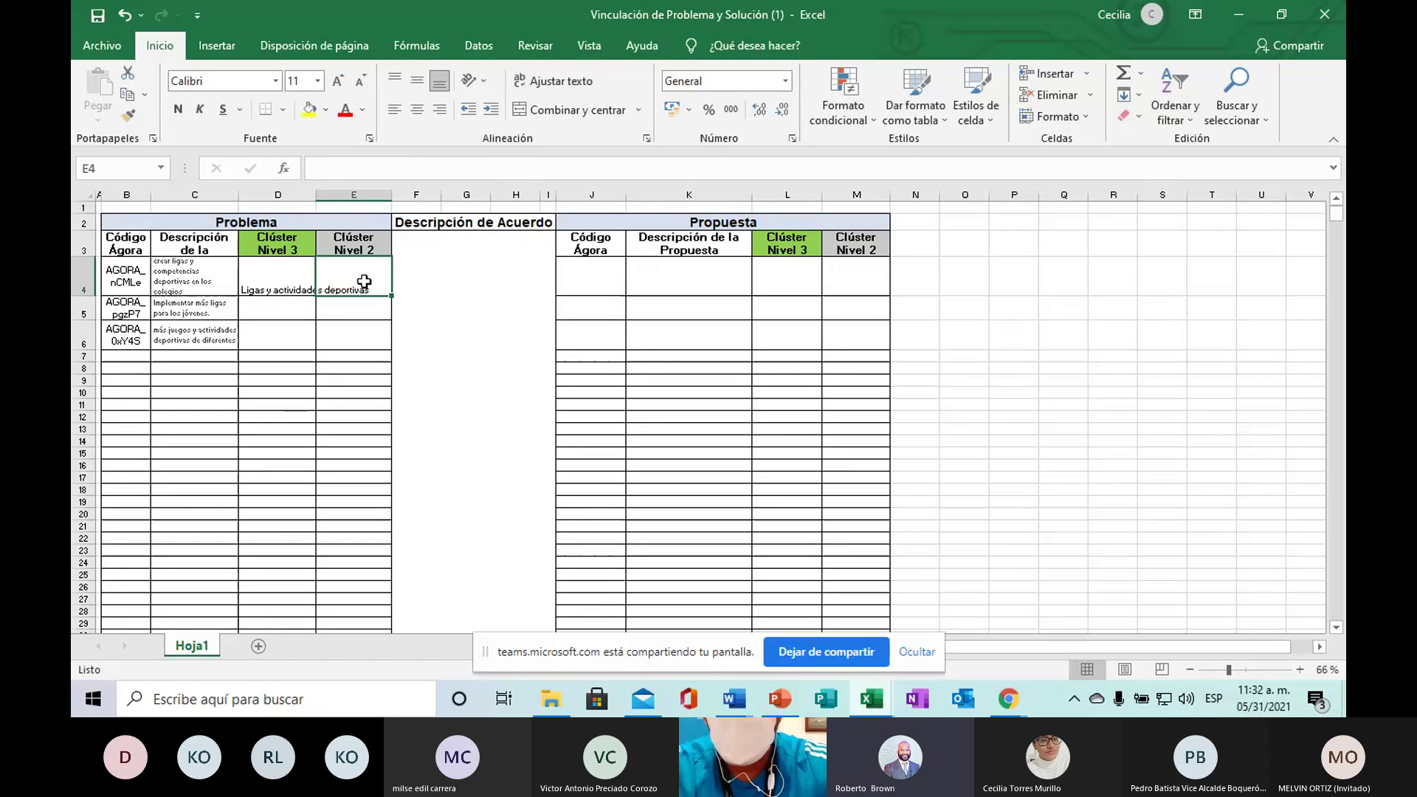
pyautogui.write('Acti')
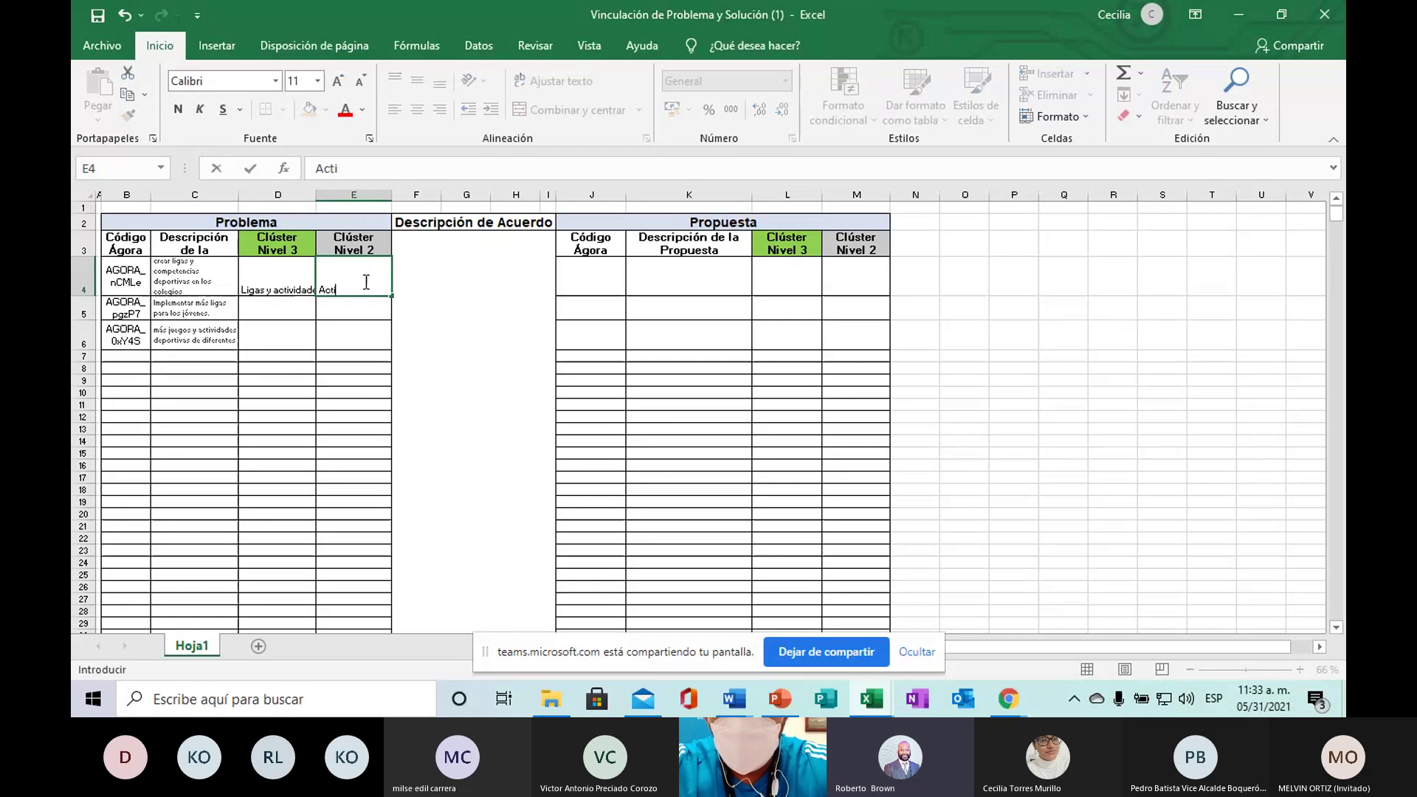
pyautogui.write('viddade')
pyautogui.press('BackSpace')
pyautogui.press('BackSpace')
pyautogui.press('BackSpace')
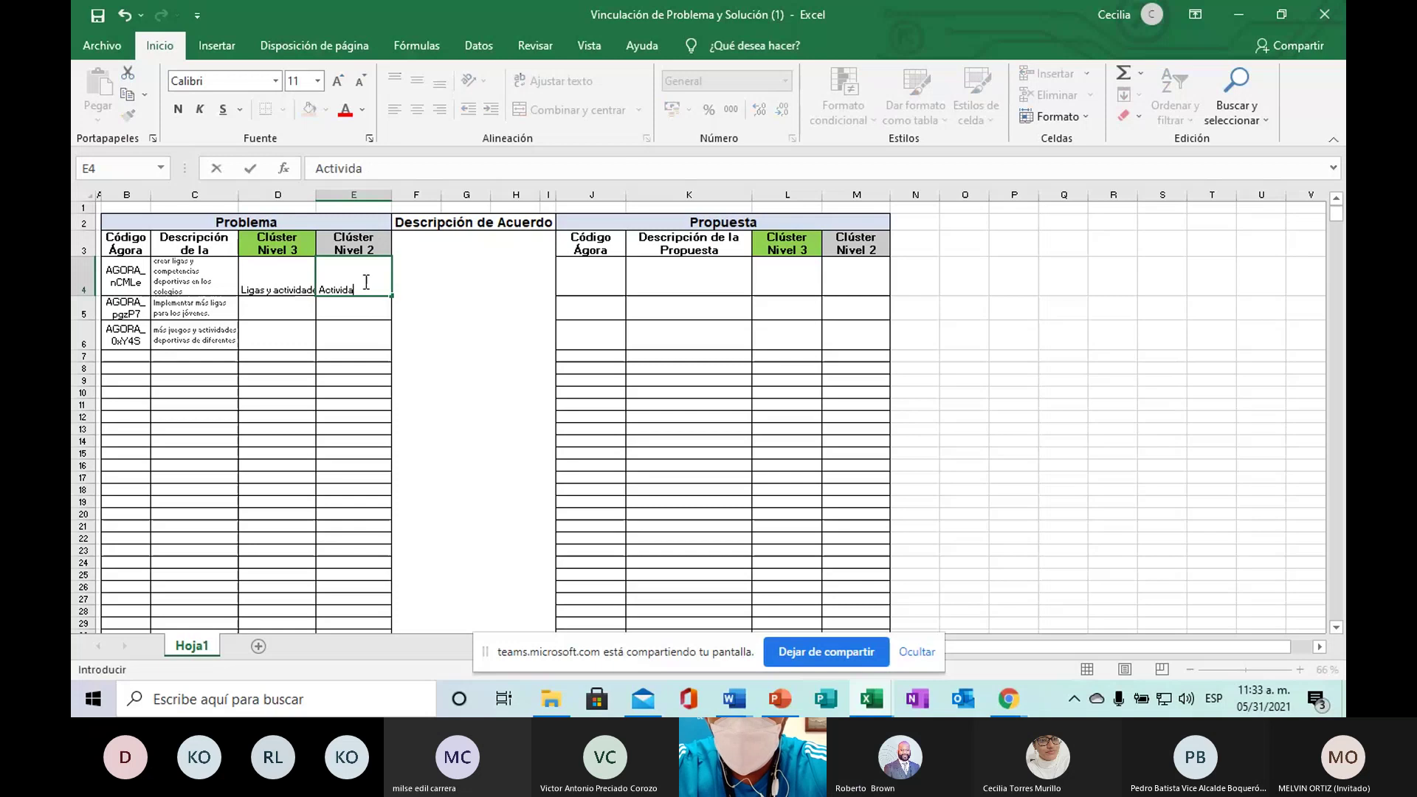
pyautogui.write('des')
pyautogui.press('Tab')
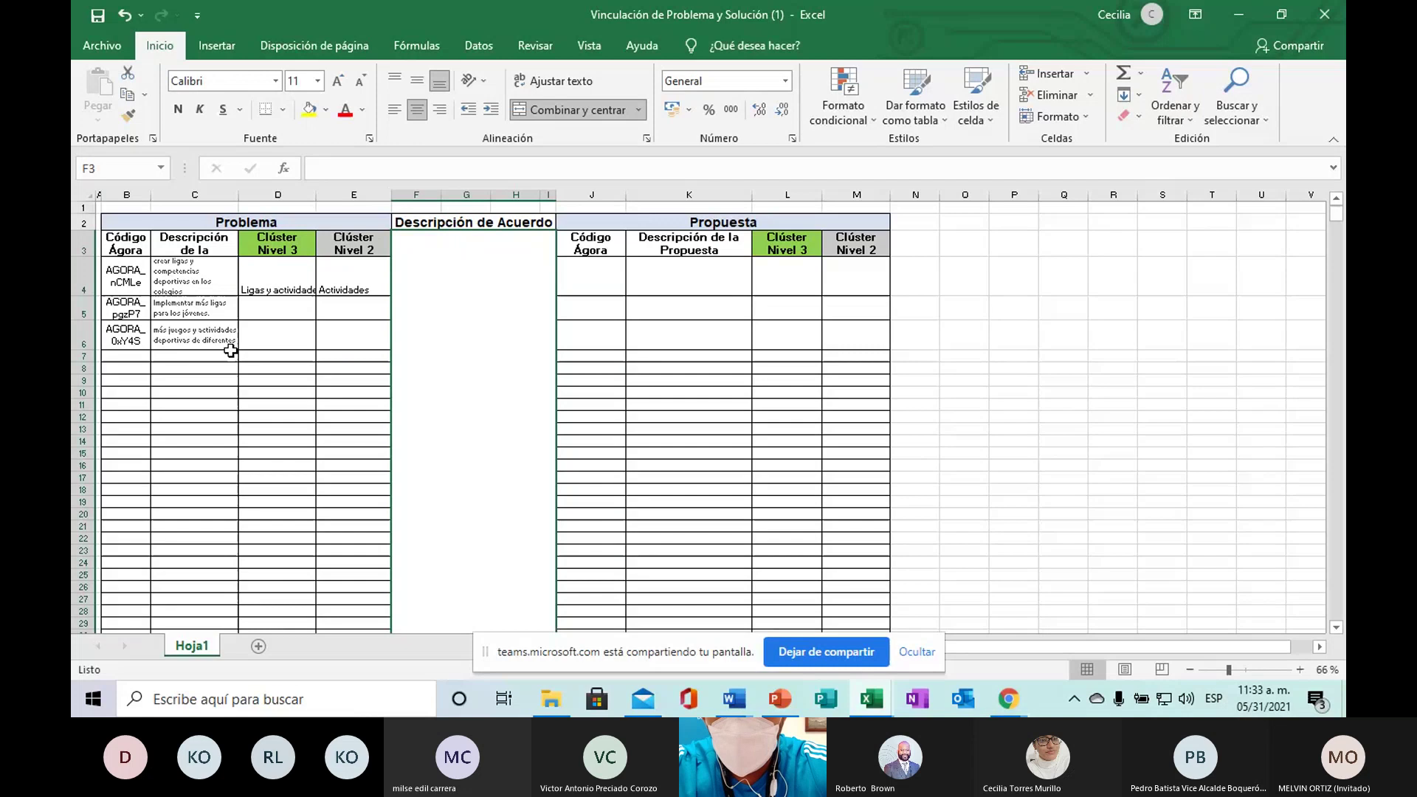
# Step: Check the Teams meeting in Chrome and the Problemas Deporte workbook, and return to the Vinculación de Problema y Solución (1) workbook
pyautogui.click(1013, 697)
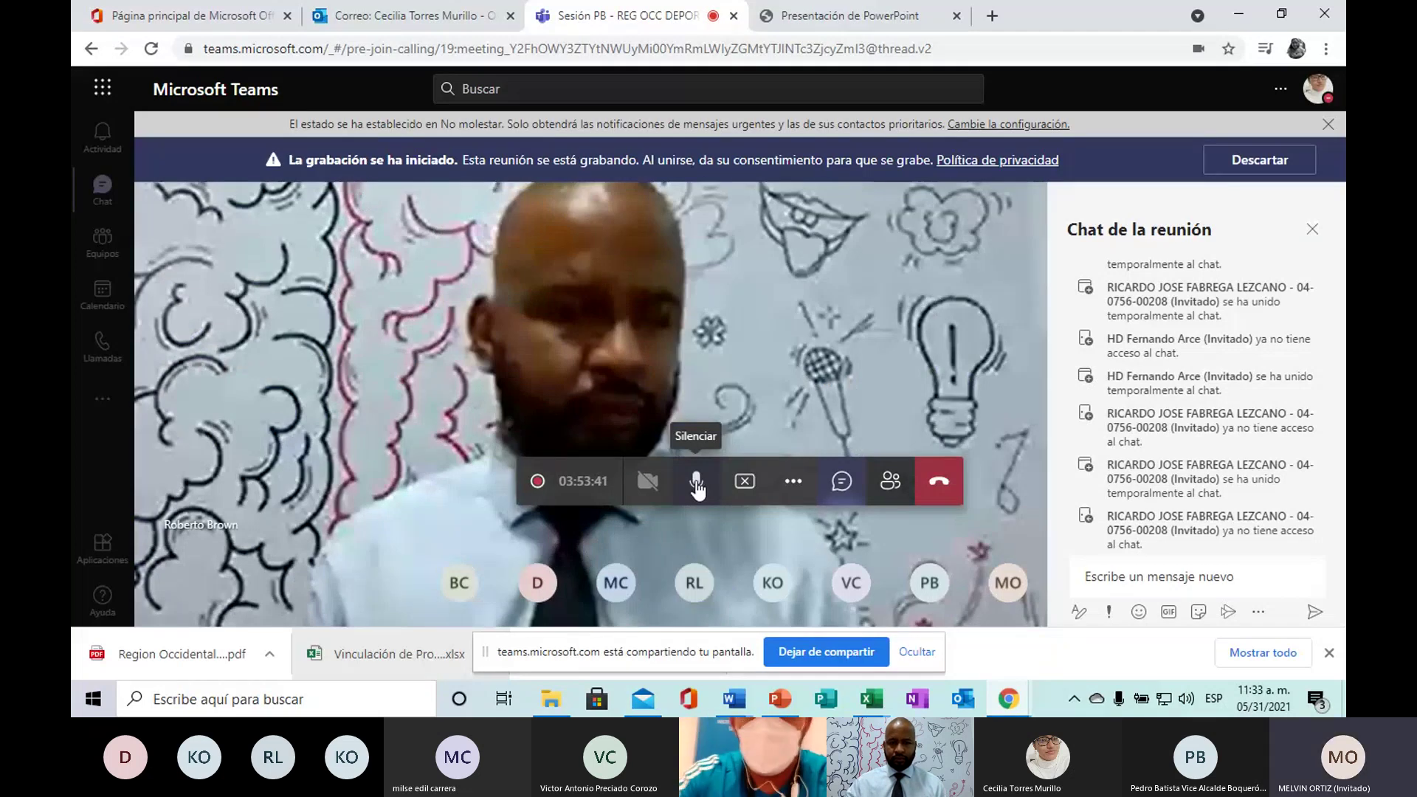
pyautogui.click(862, 695)
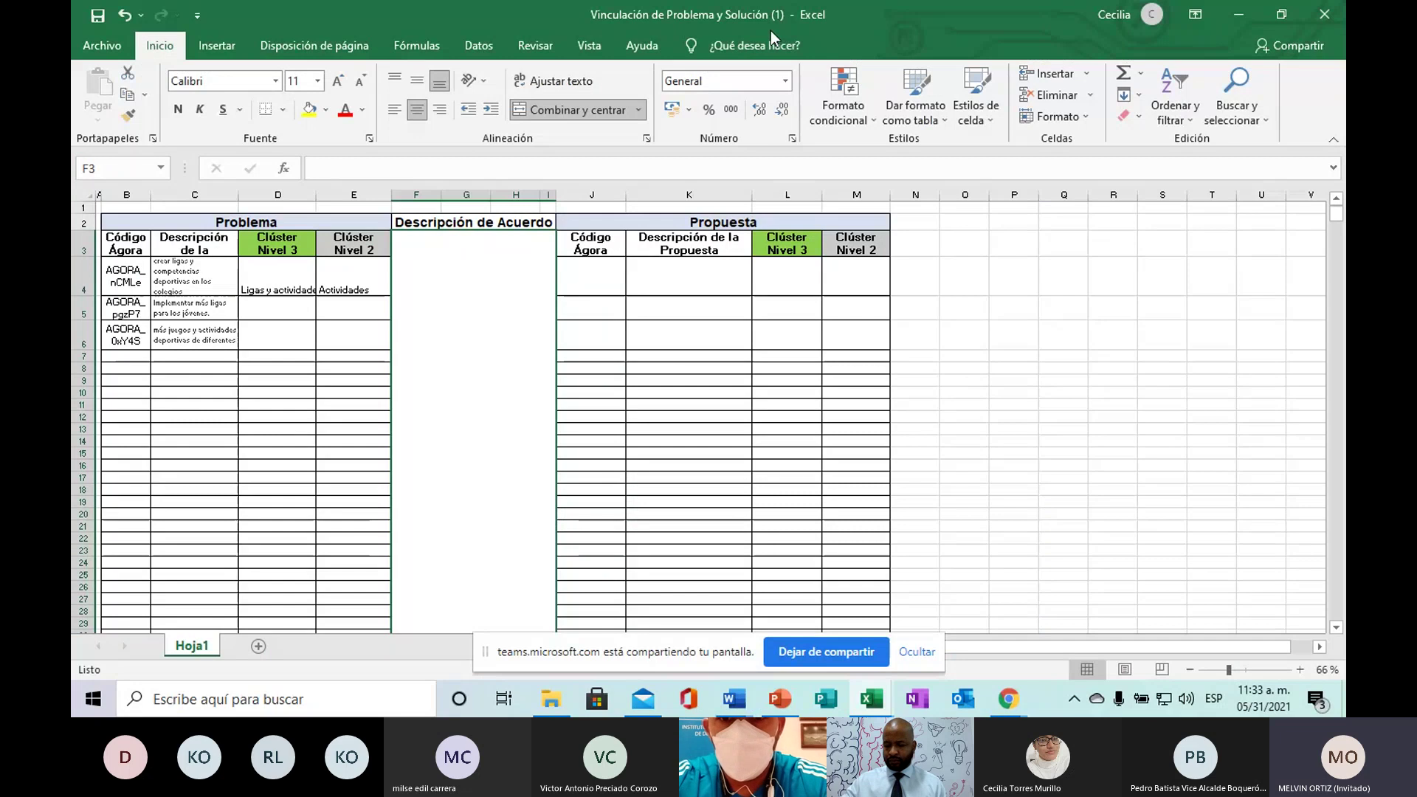
pyautogui.hotkey('ctrl', 'Tab')
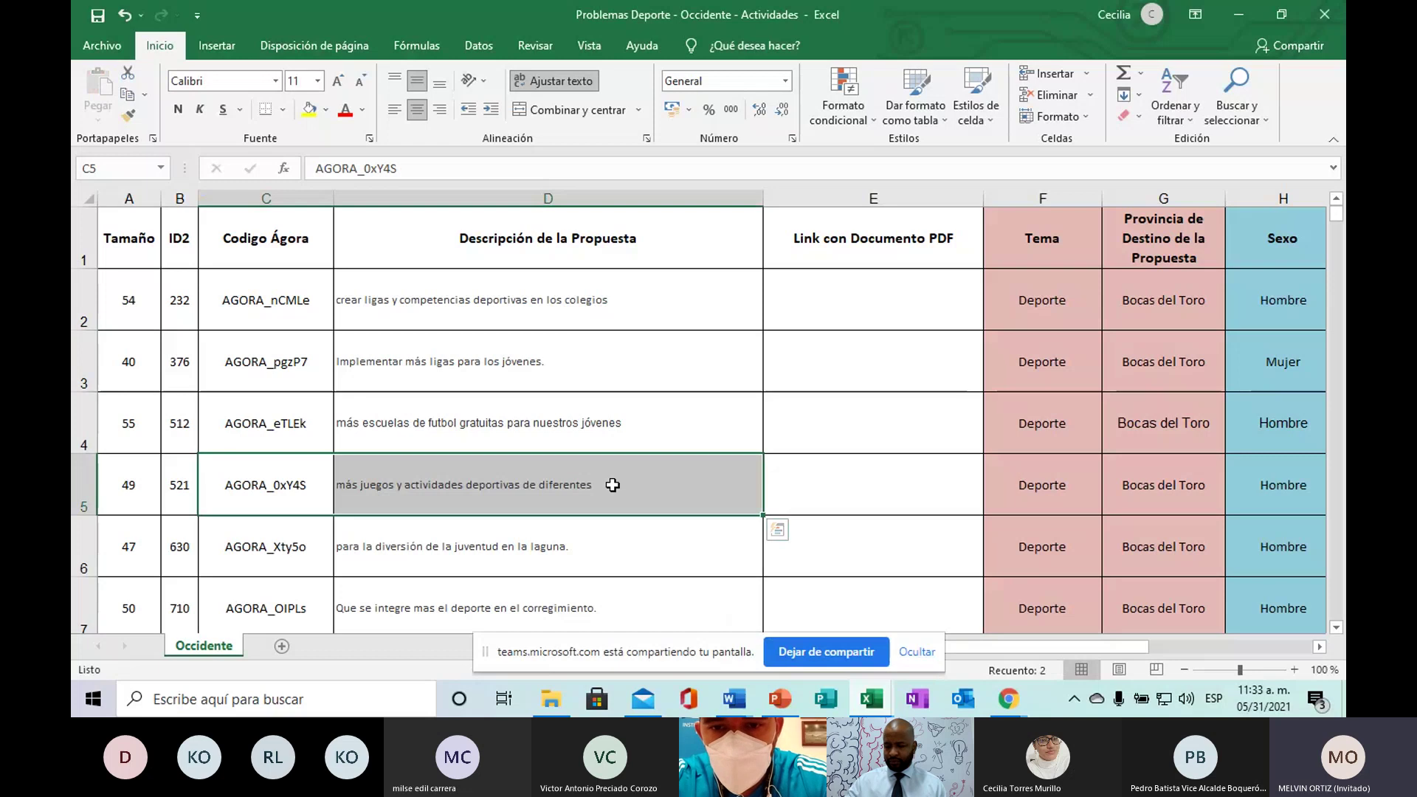
pyautogui.hotkey('alt', 'Tab')
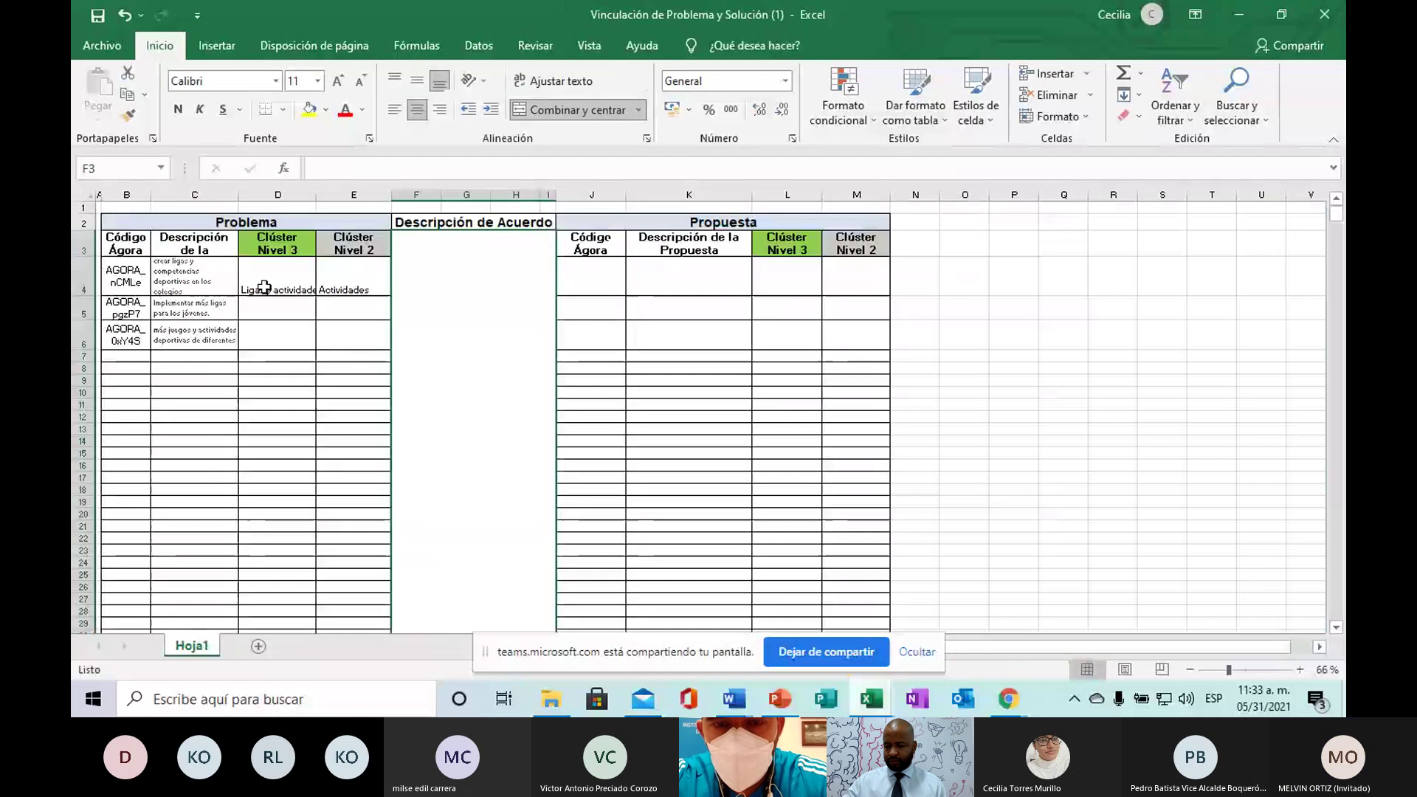
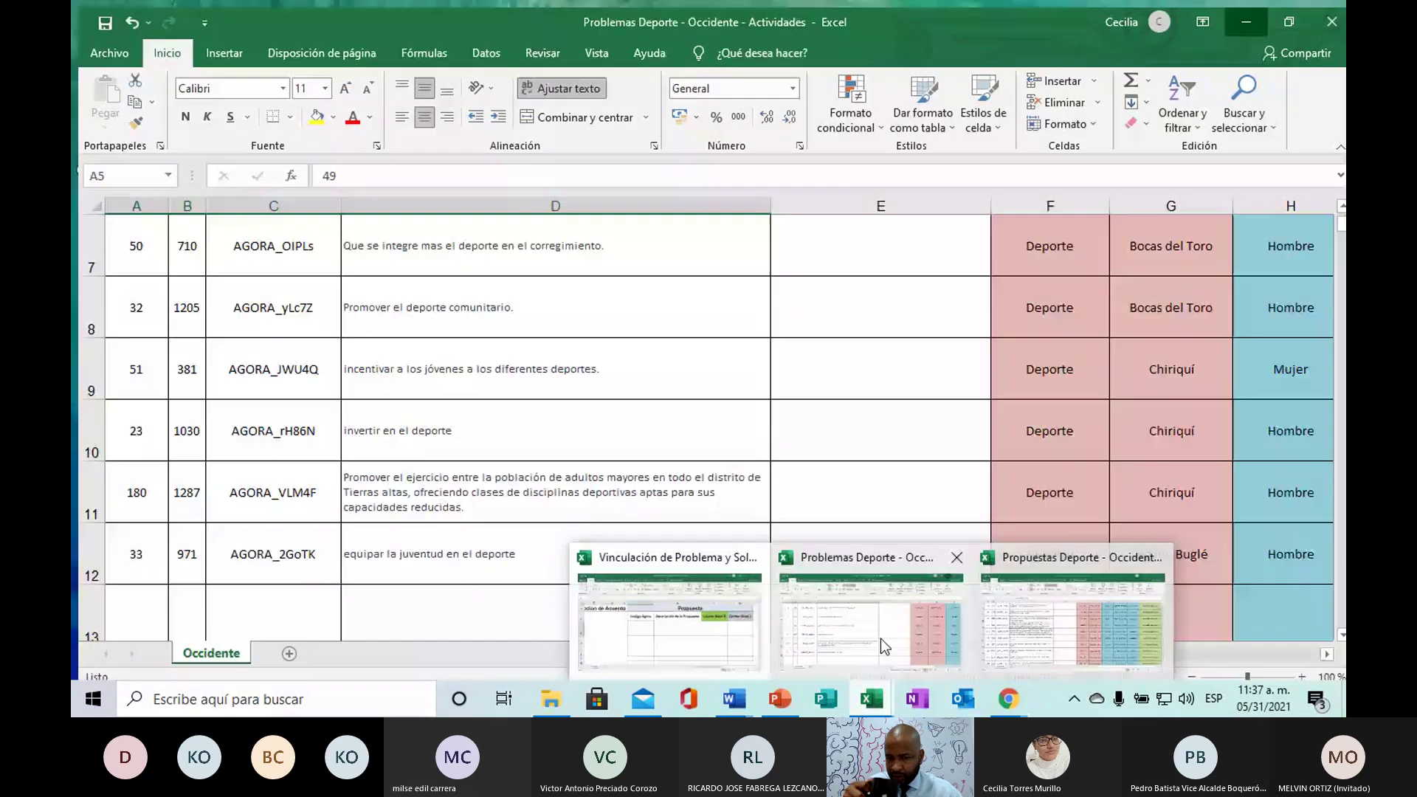
# Step: Switch to the Propuestas Deporte - Occidente - Actividades workbook and examine the first proposals in rows 2 and 3
pyautogui.click(1071, 620)
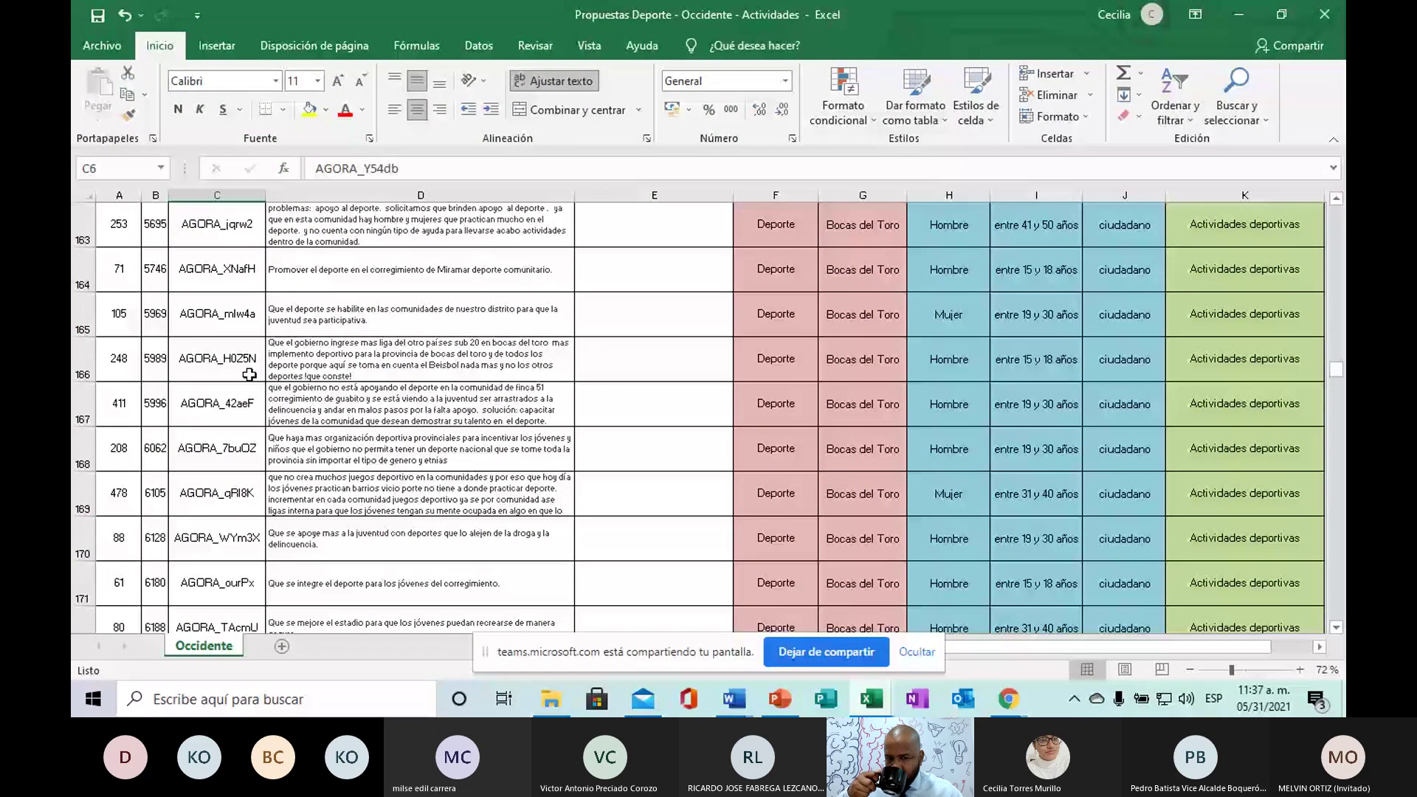
pyautogui.scroll(20, 238, 356)
pyautogui.scroll(16, 238, 356)
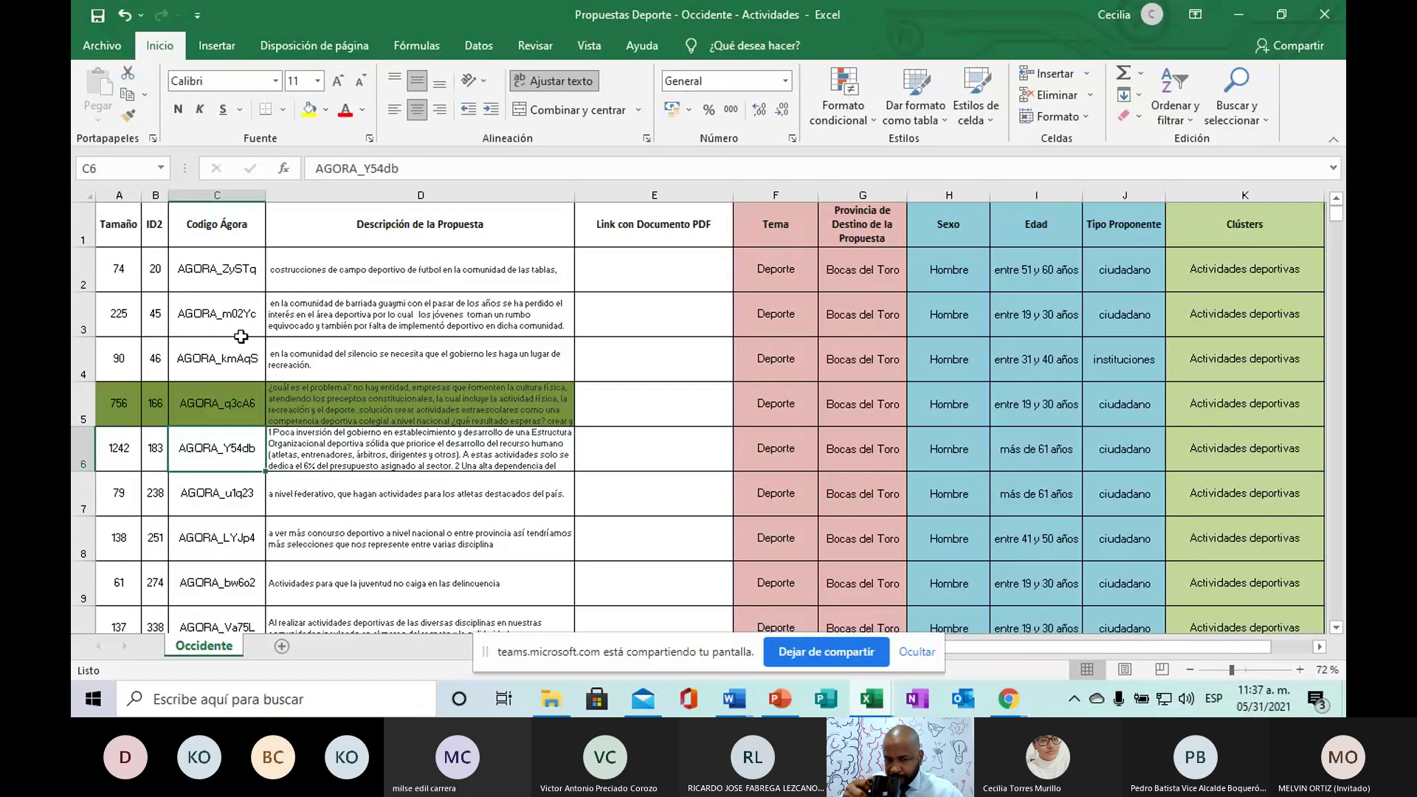
pyautogui.click(443, 315)
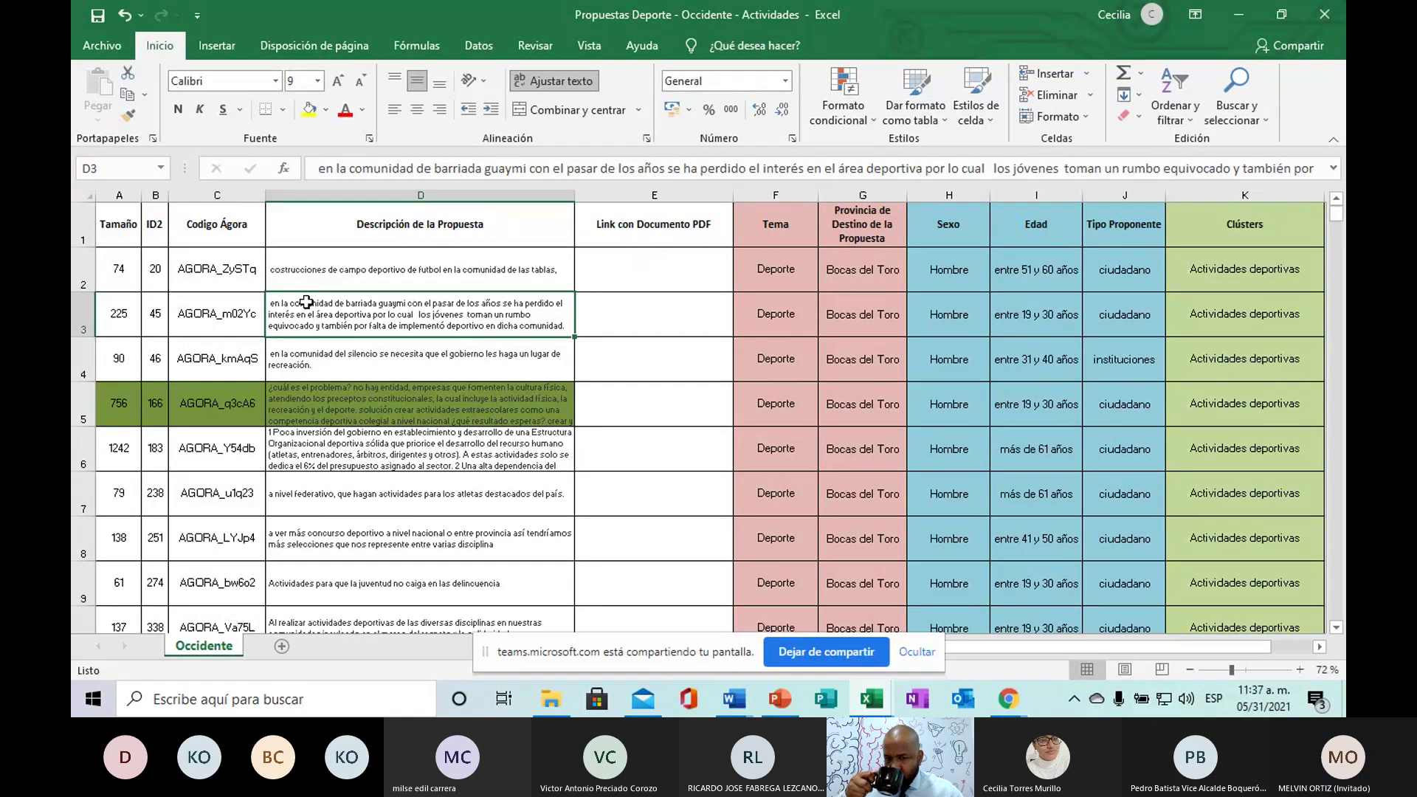
pyautogui.click(127, 270)
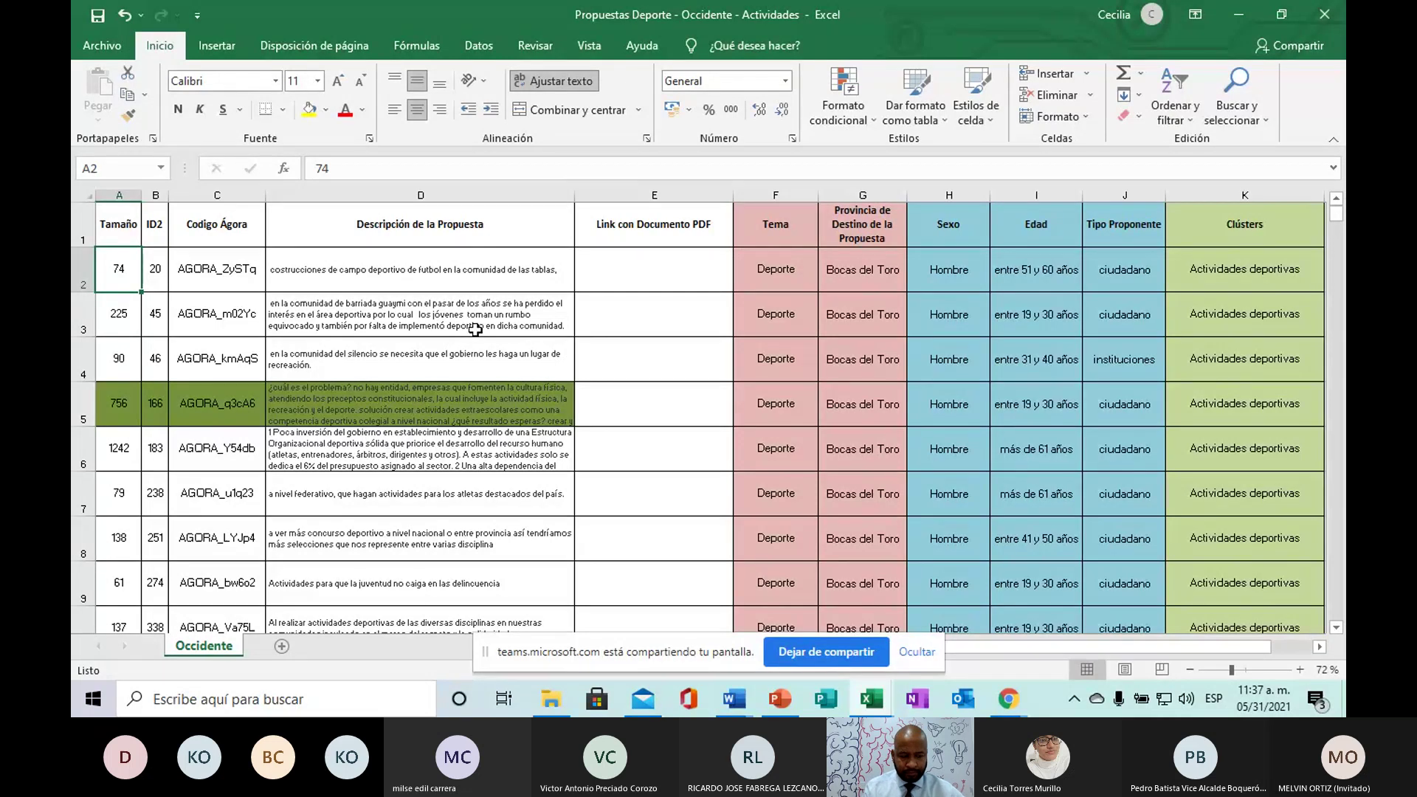
pyautogui.click(498, 282)
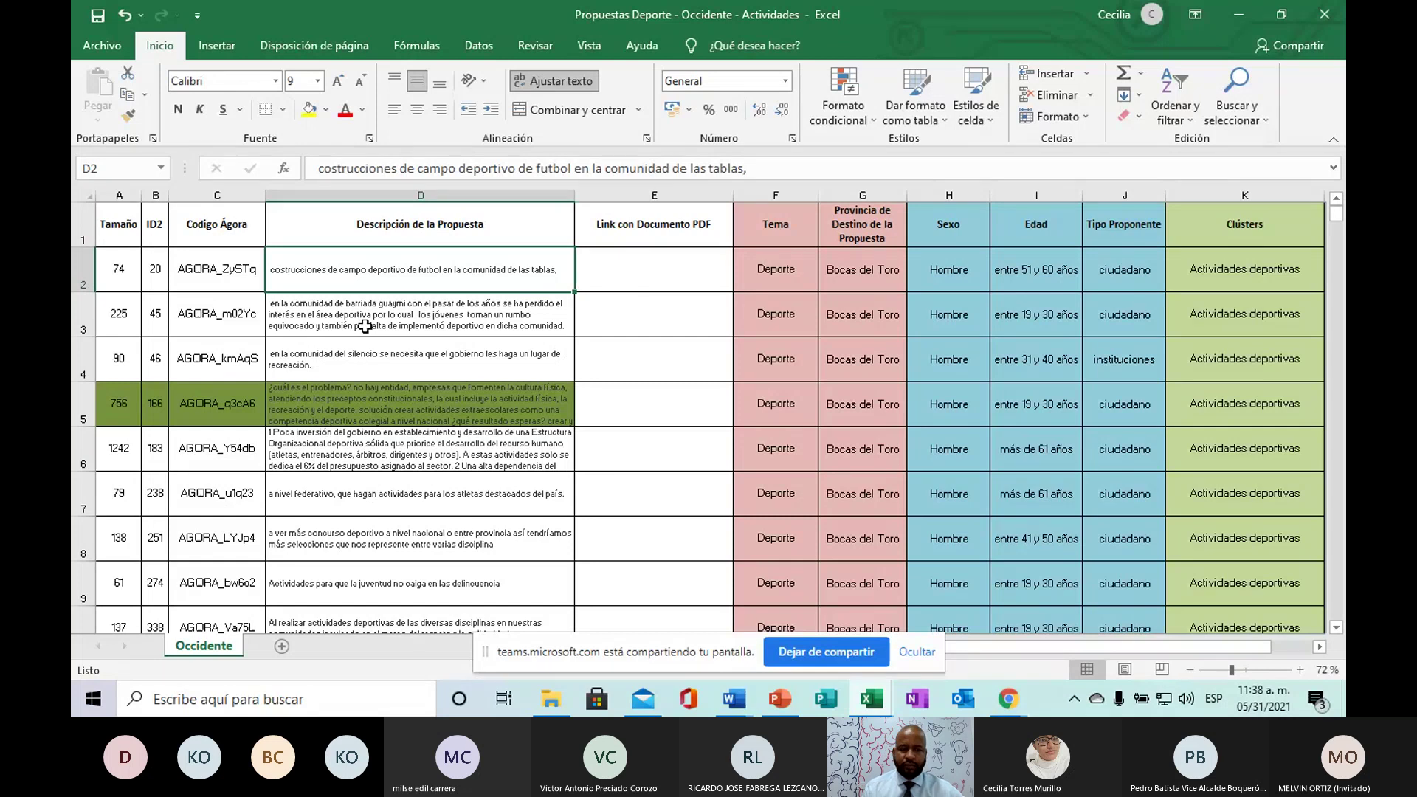
pyautogui.click(365, 326)
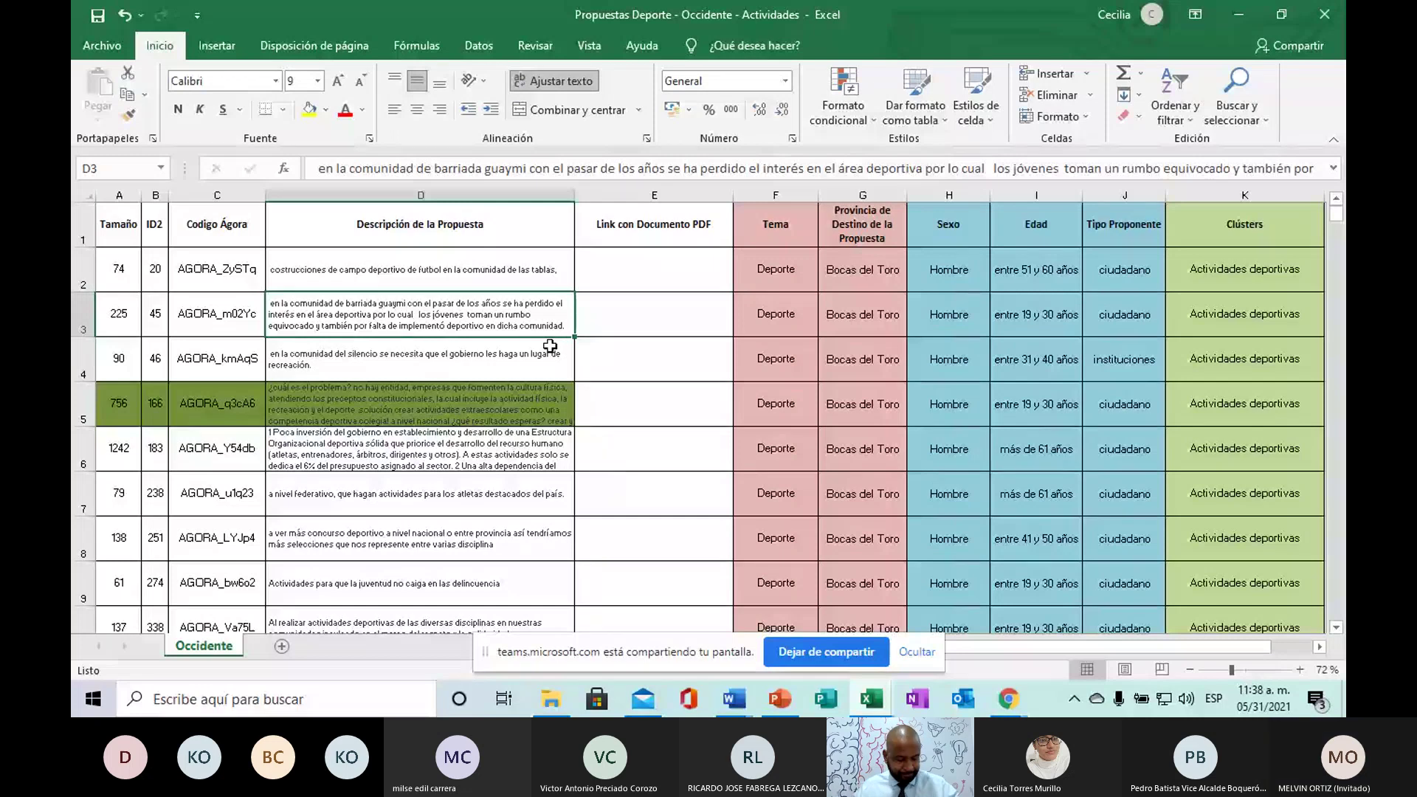
# Step: Switch to the Teams meeting in Chrome and return to the Propuestas Deporte workbook
pyautogui.moveTo(1009, 699)
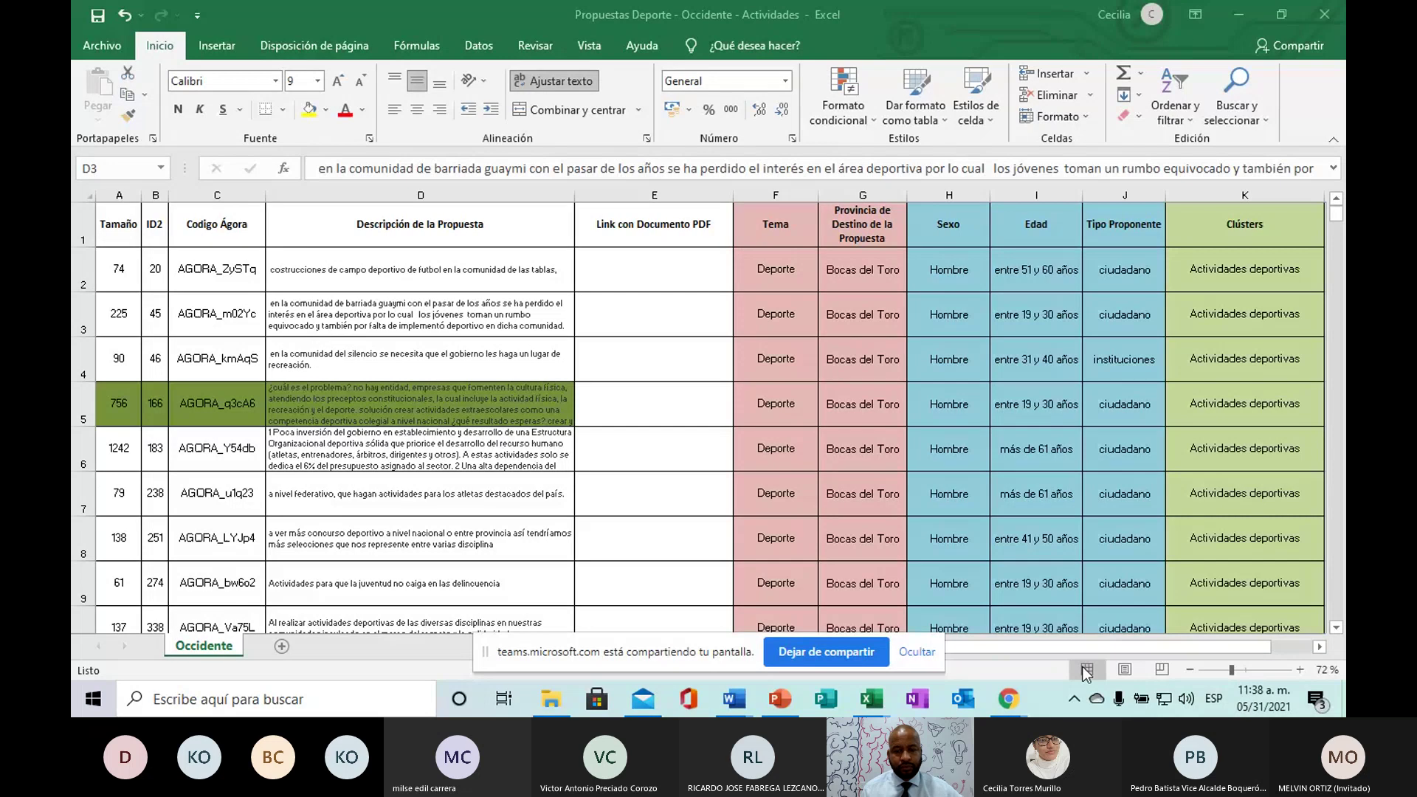
pyautogui.click(1008, 699)
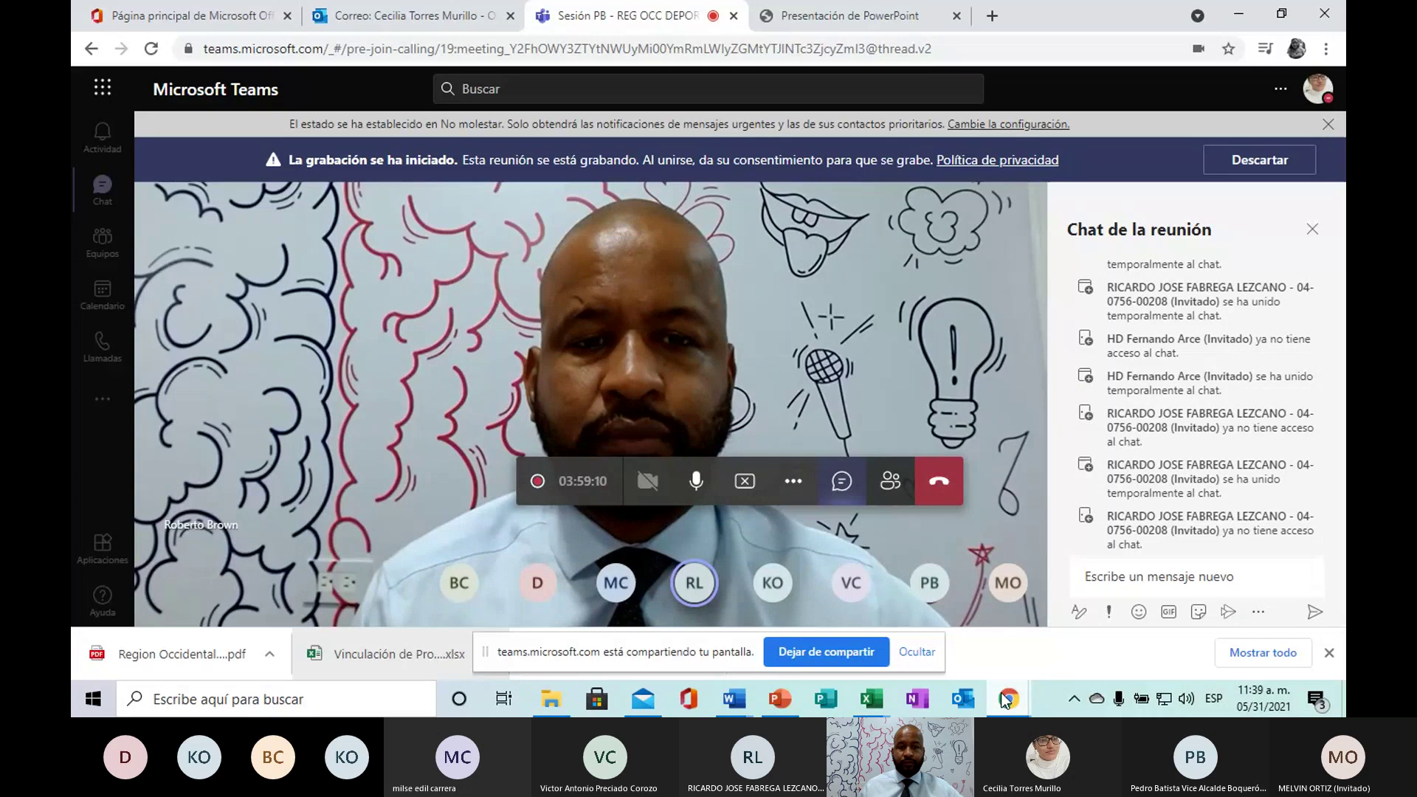
pyautogui.click(872, 699)
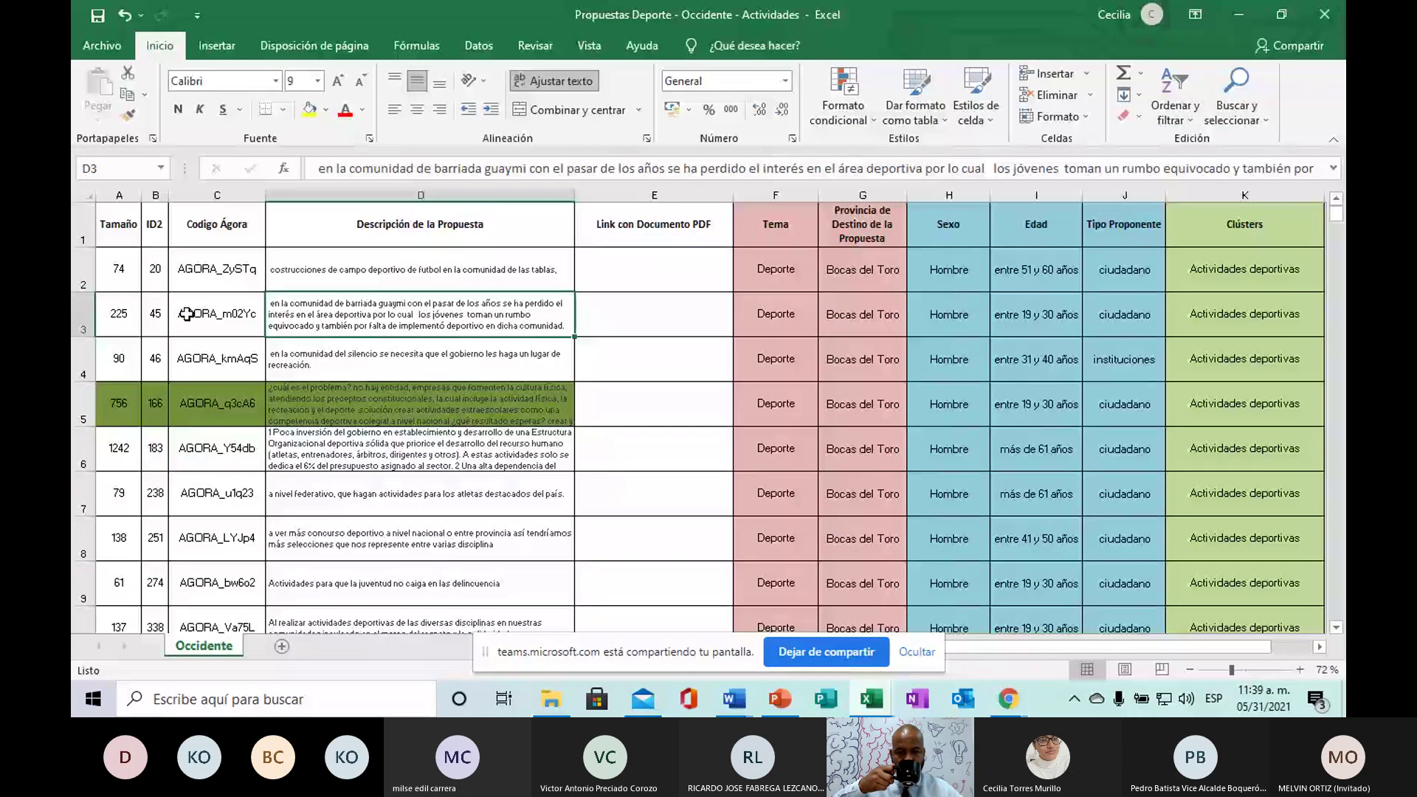
# Step: Copy C3:D3 of the Propuestas Deporte workbook to cell B8 of the Vinculación de Problema y Solución (1) workbook and fill the pasted cells yellow
pyautogui.moveTo(189, 315); pyautogui.dragTo(409, 321)
pyautogui.rightClick(409, 322)
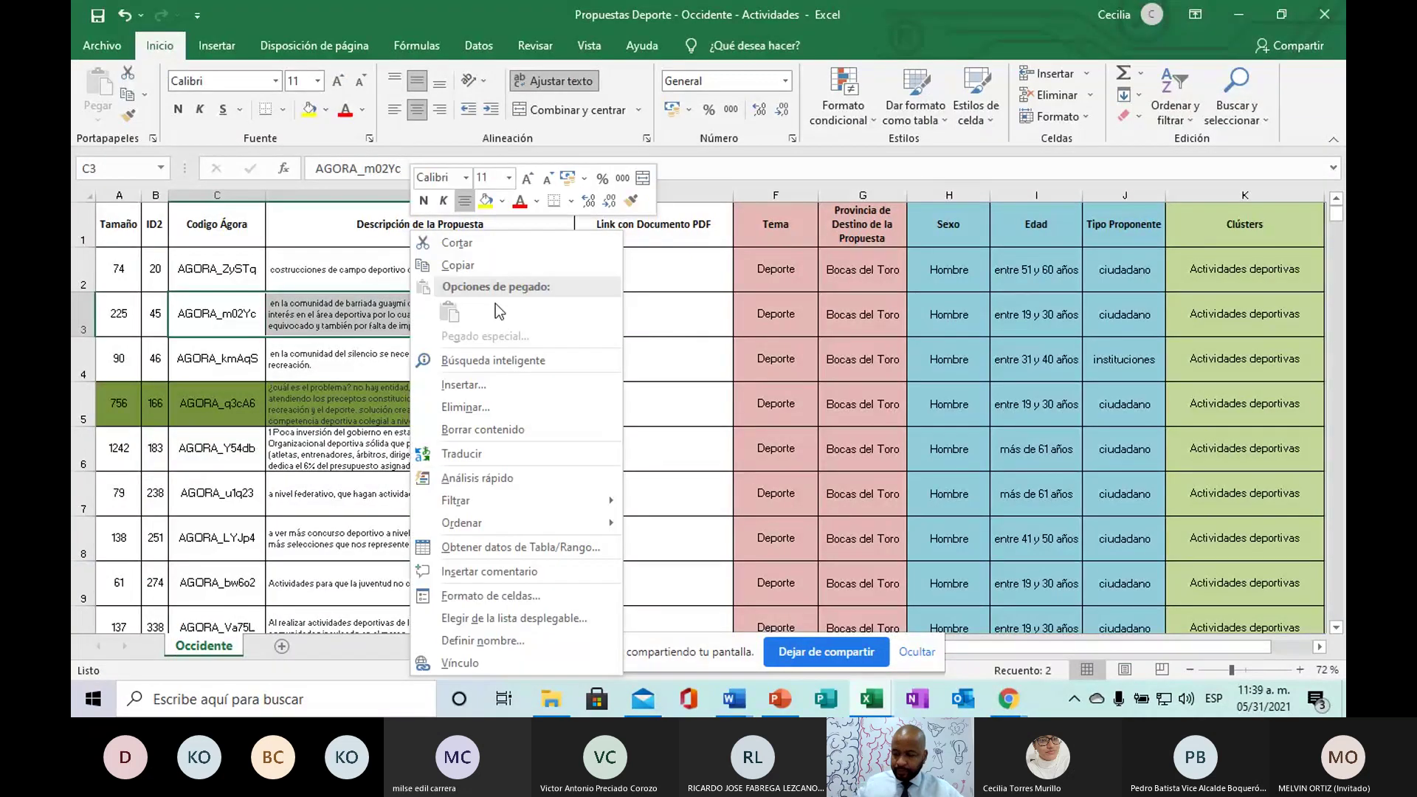
pyautogui.click(462, 265)
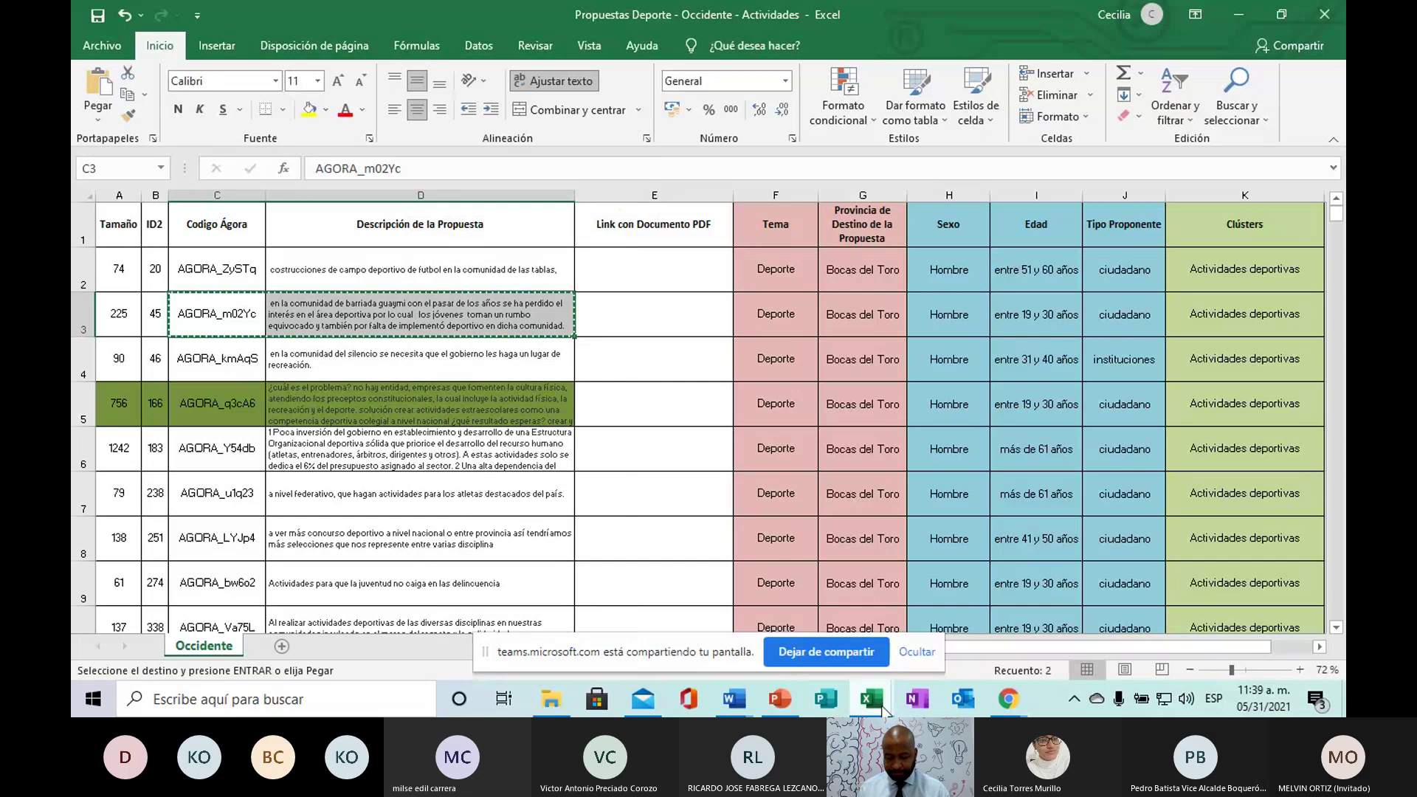
pyautogui.click(709, 614)
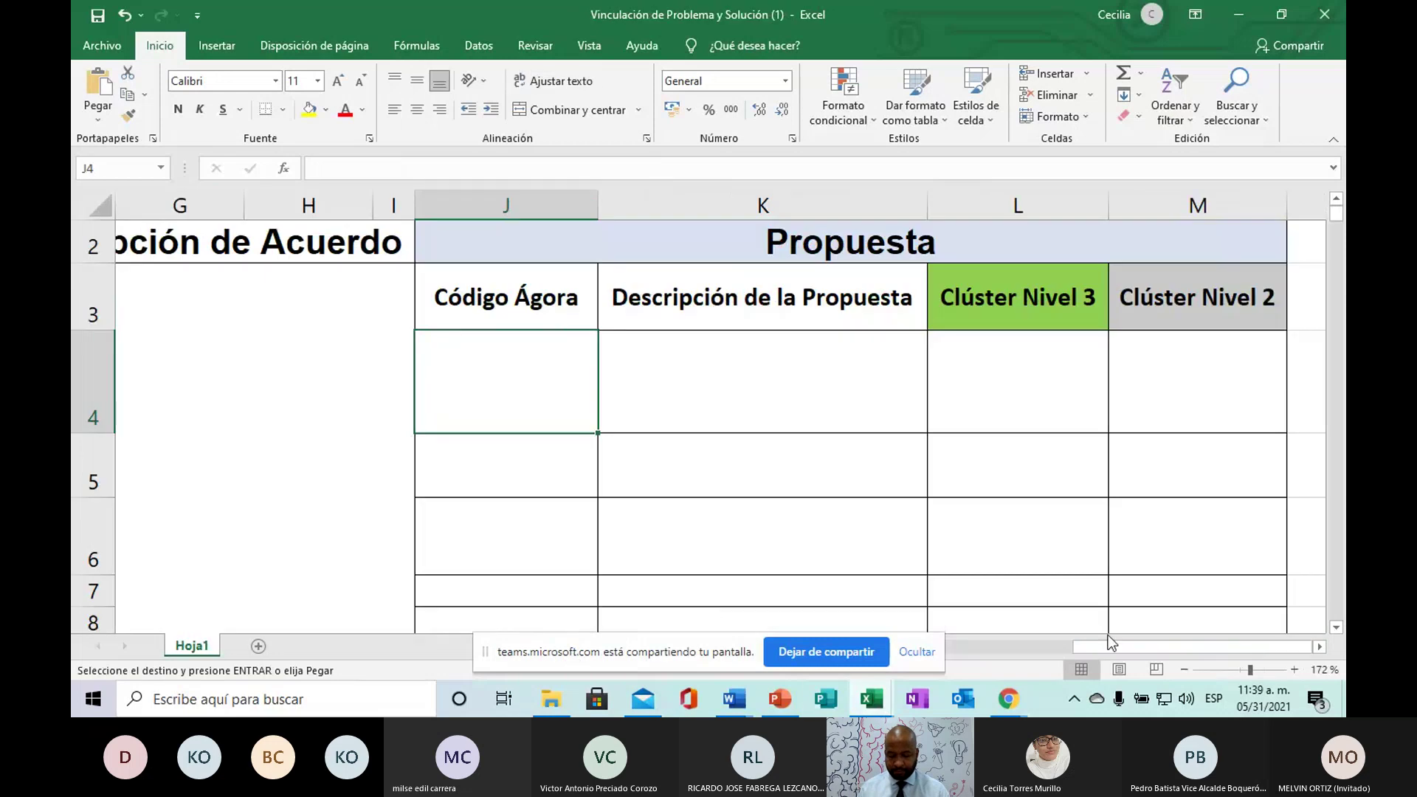
pyautogui.moveTo(1110, 646); pyautogui.dragTo(938, 647)
pyautogui.scroll(-1, 262, 576)
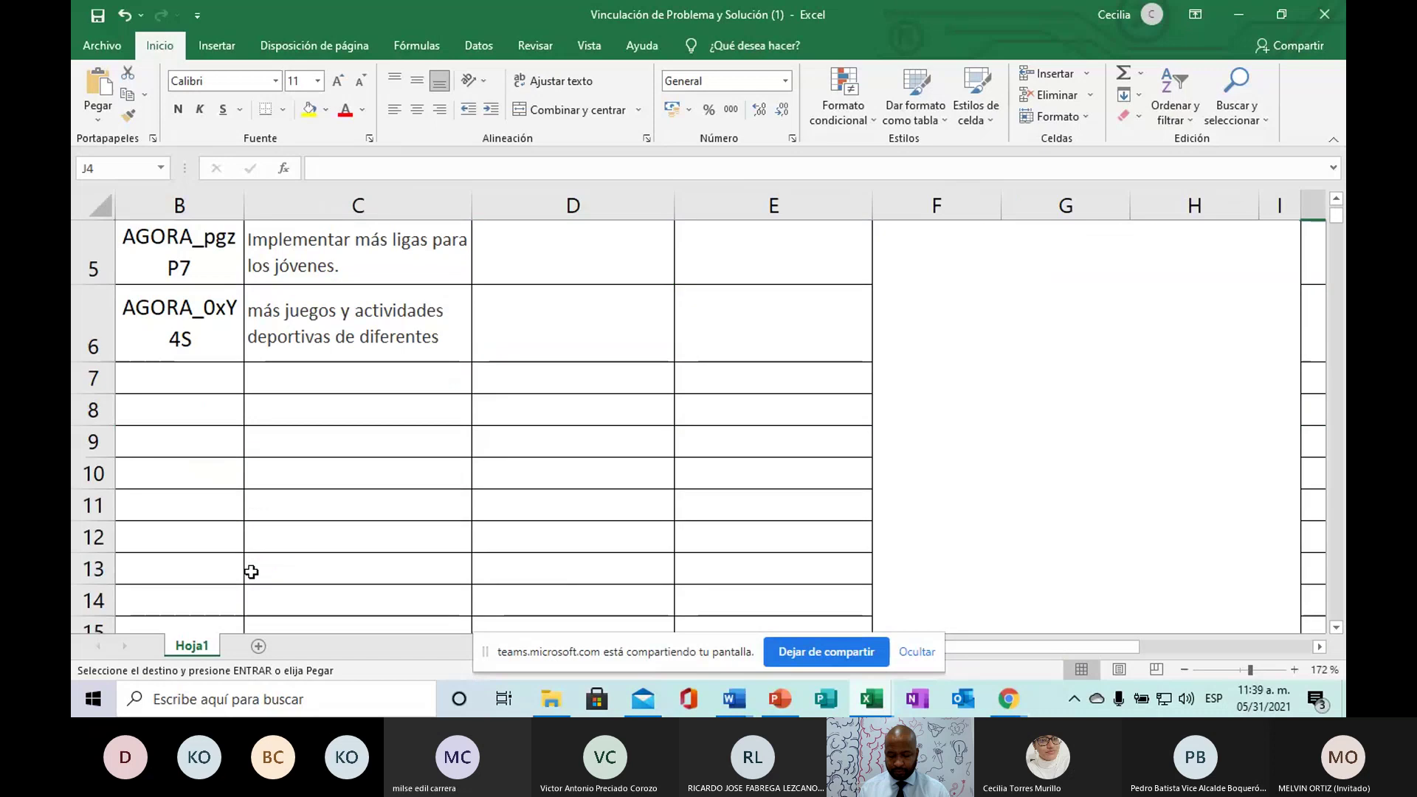
pyautogui.rightClick(146, 410)
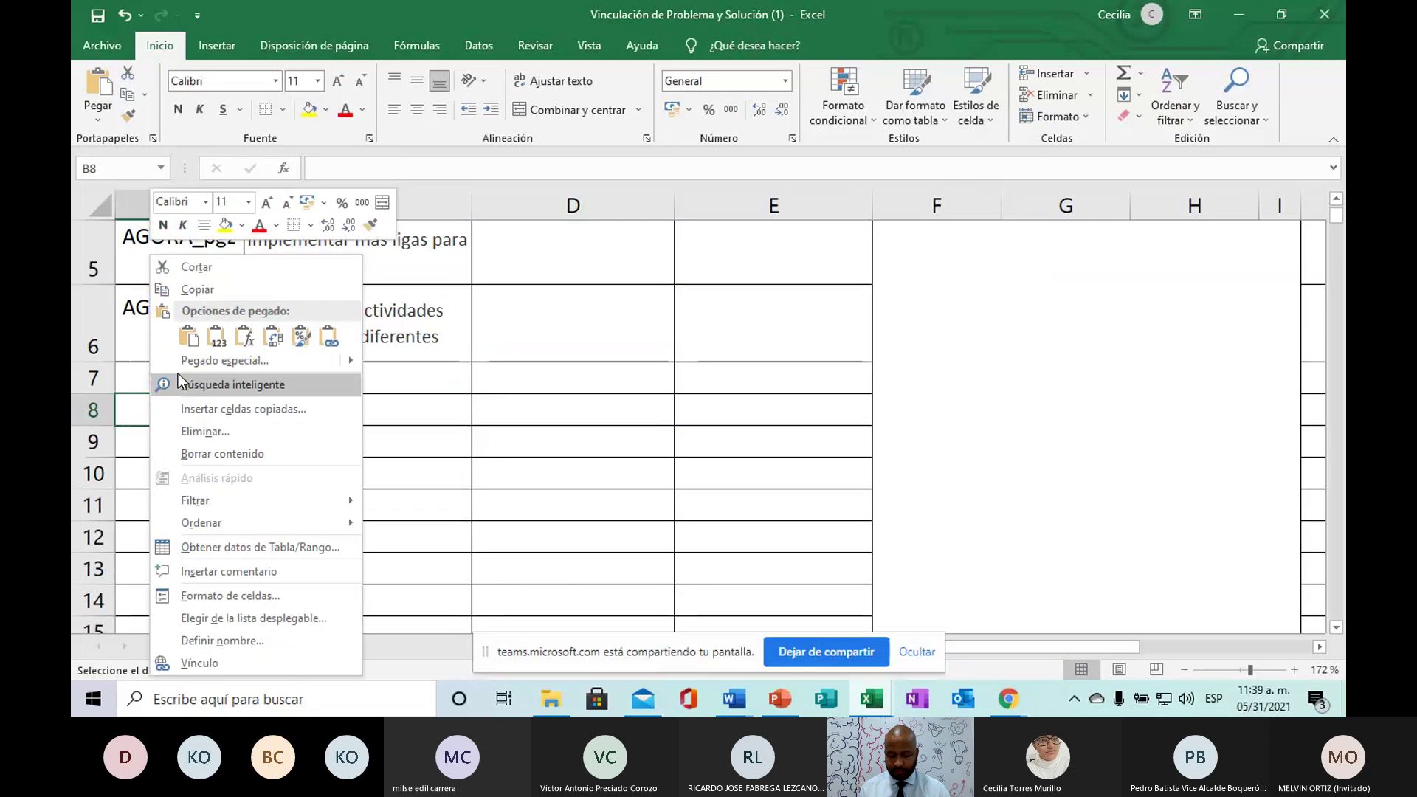
pyautogui.click(188, 338)
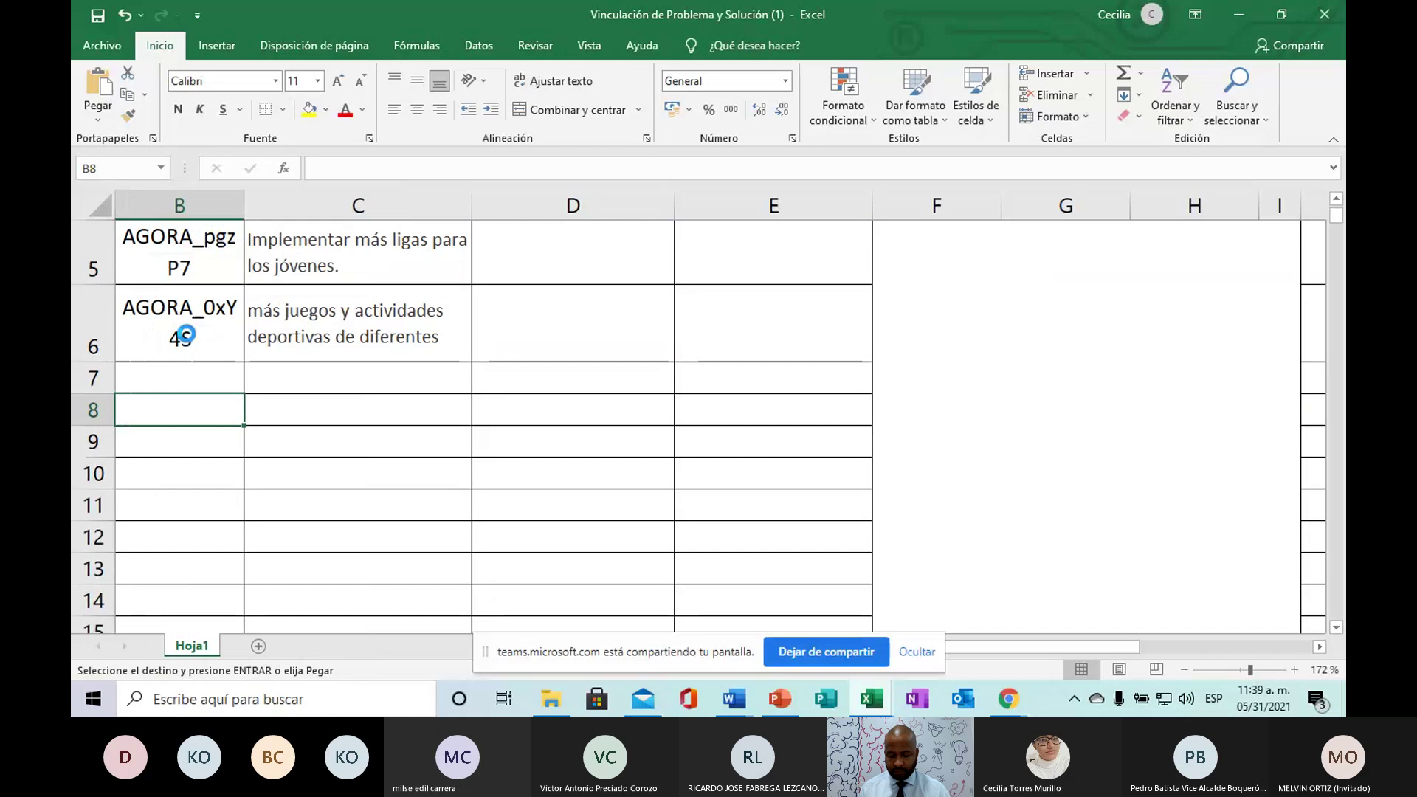
pyautogui.click(310, 111)
pyautogui.click(338, 447)
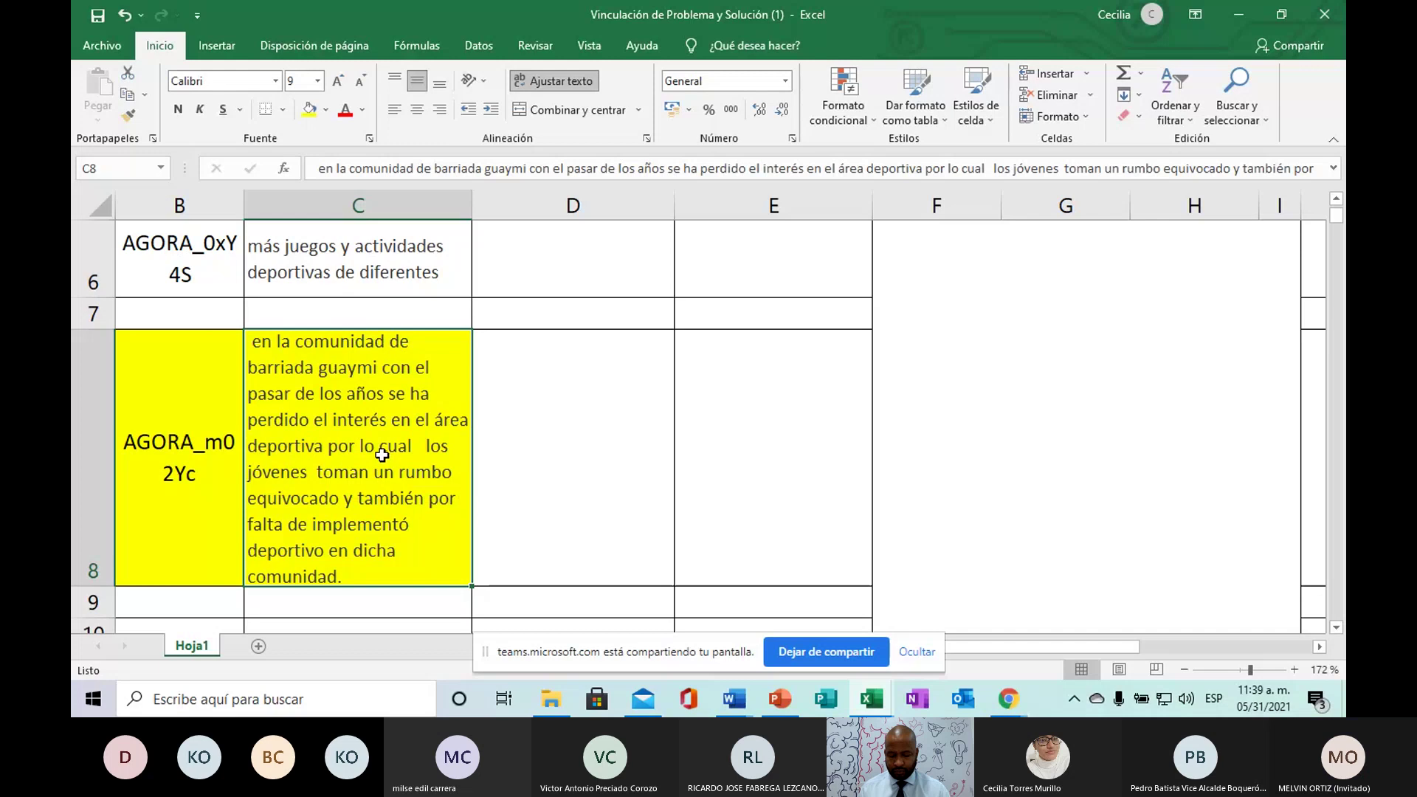
pyautogui.click(1011, 717)
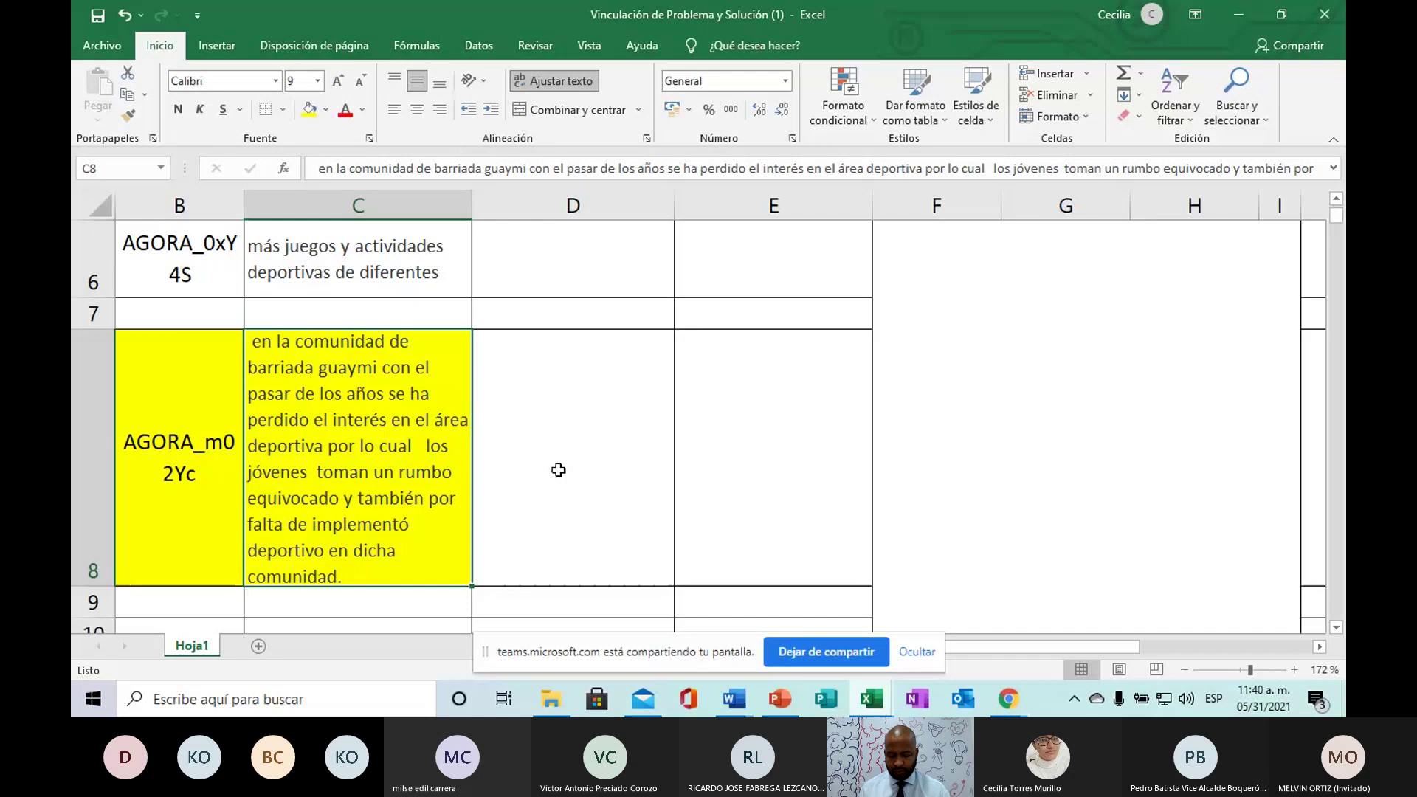
pyautogui.scroll(1, 558, 470)
pyautogui.scroll(-1, 517, 452)
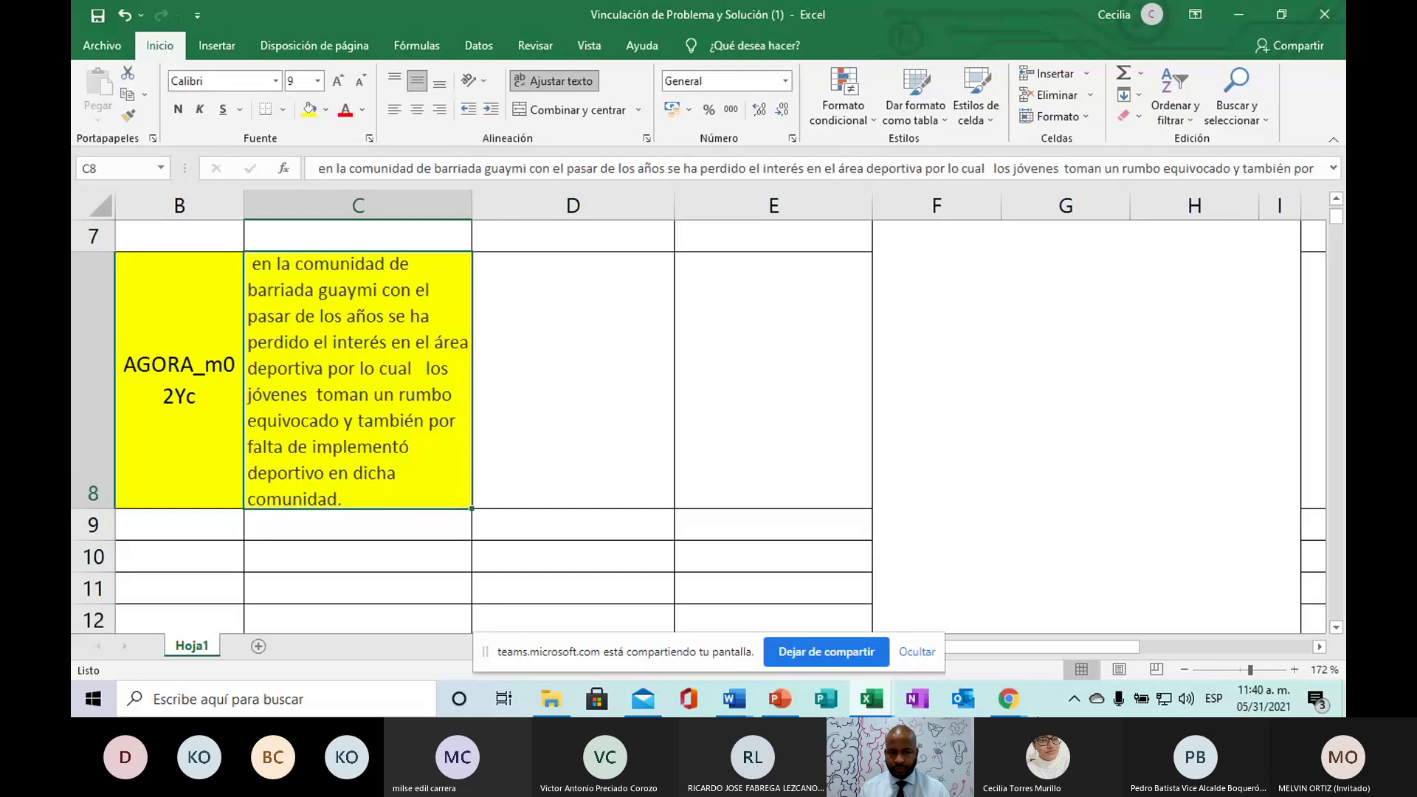
# Step: Switch to the Propuestas Deporte - Occidente - Actividades workbook and increase the height of row 5 to show more of its proposal
pyautogui.moveTo(870, 713)
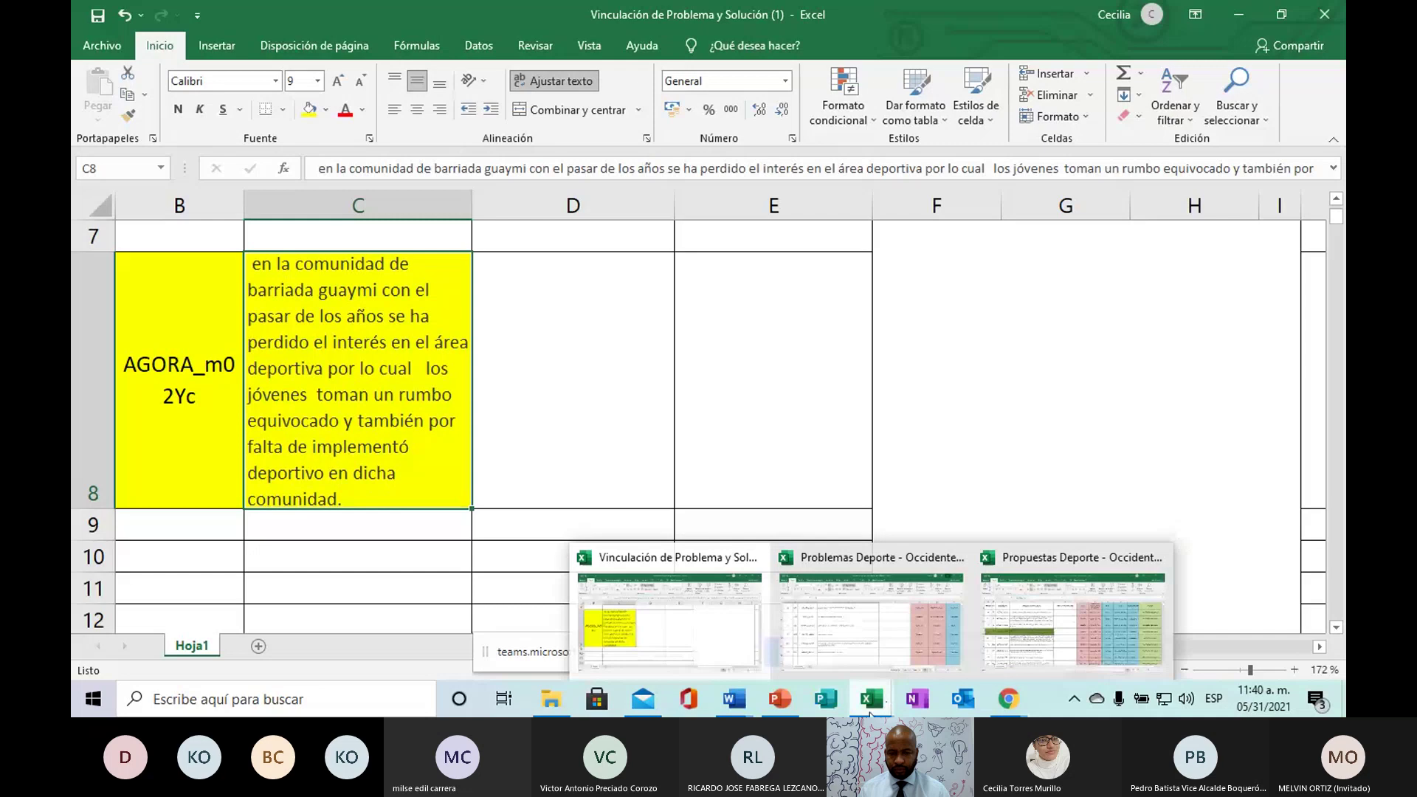
pyautogui.click(1072, 620)
pyautogui.hotkey('shift', 'Right')
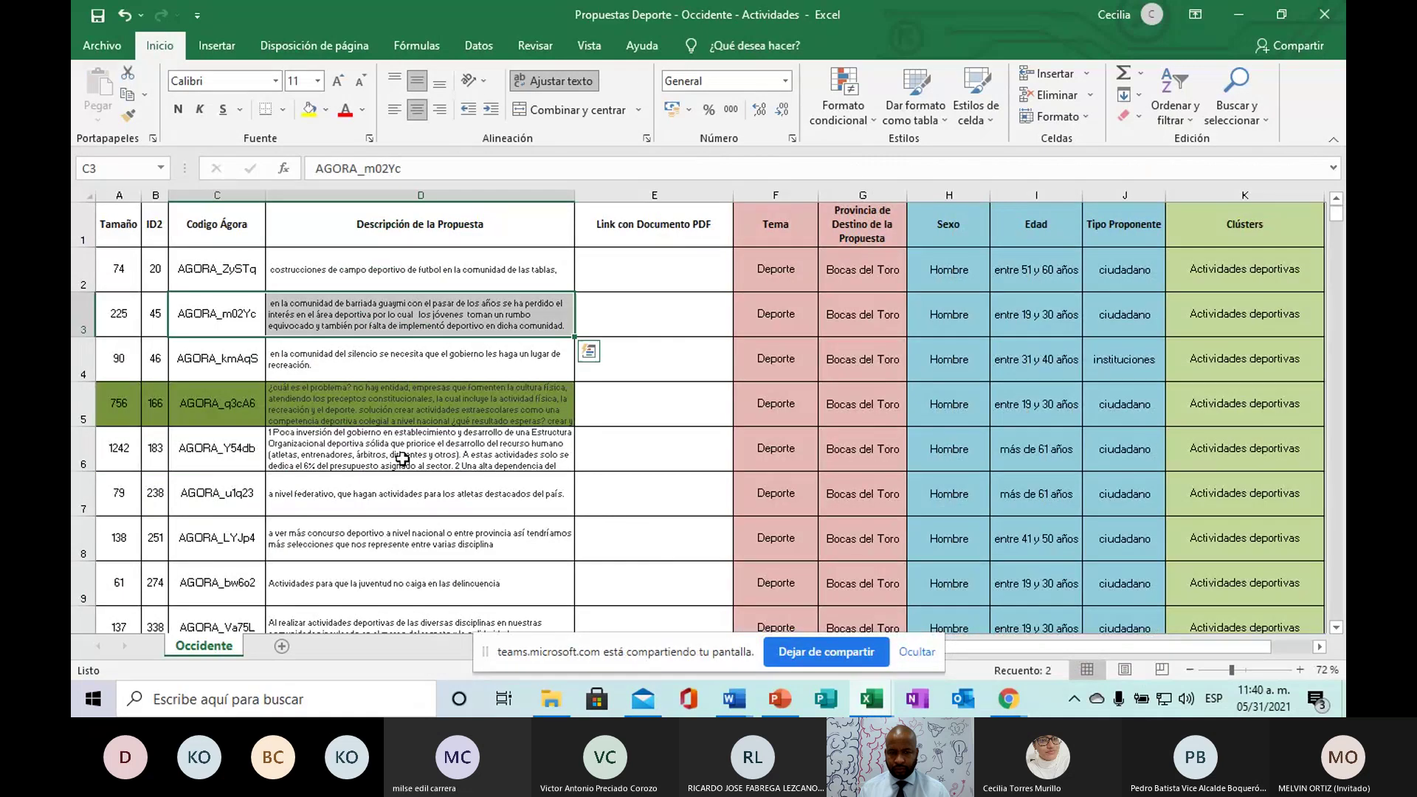
pyautogui.click(402, 459)
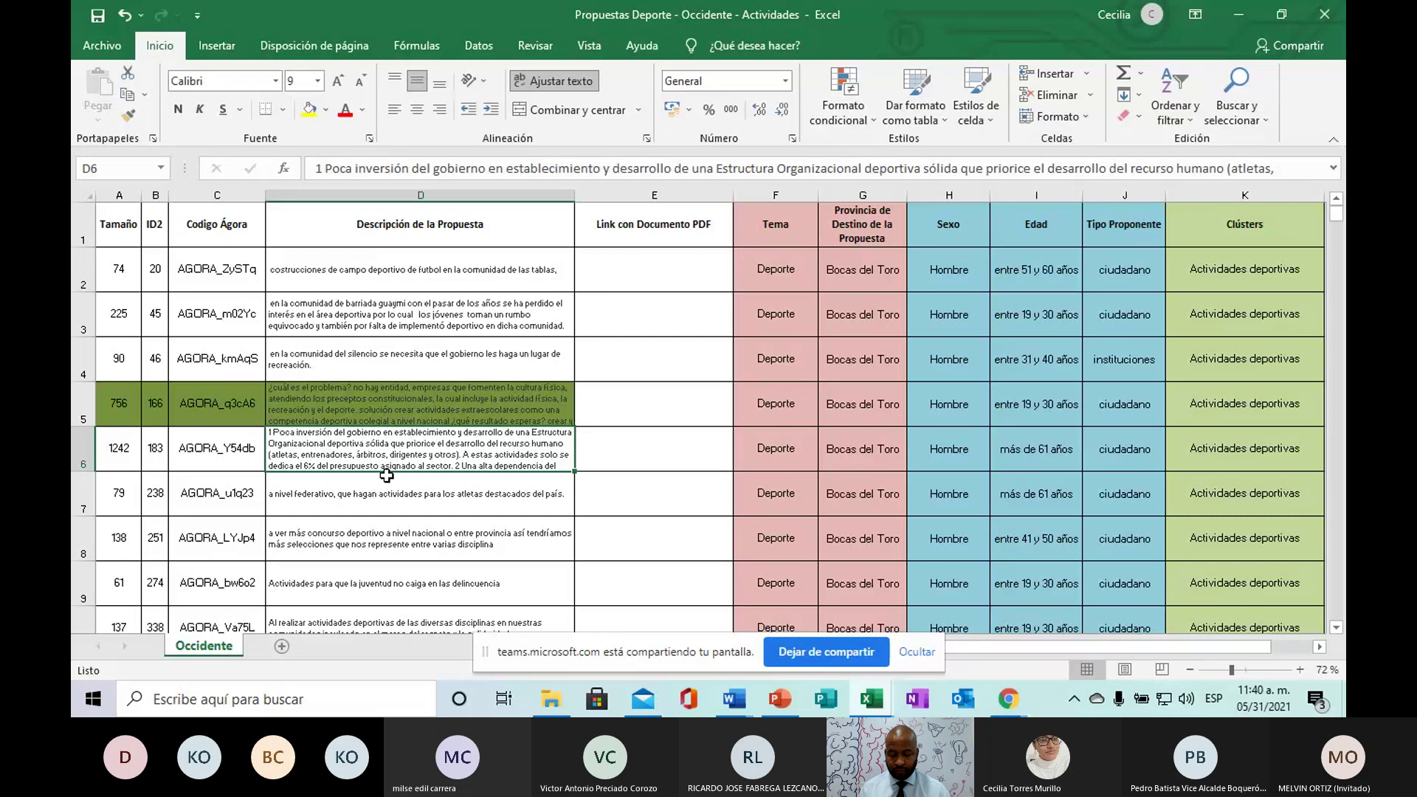
pyautogui.click(345, 403)
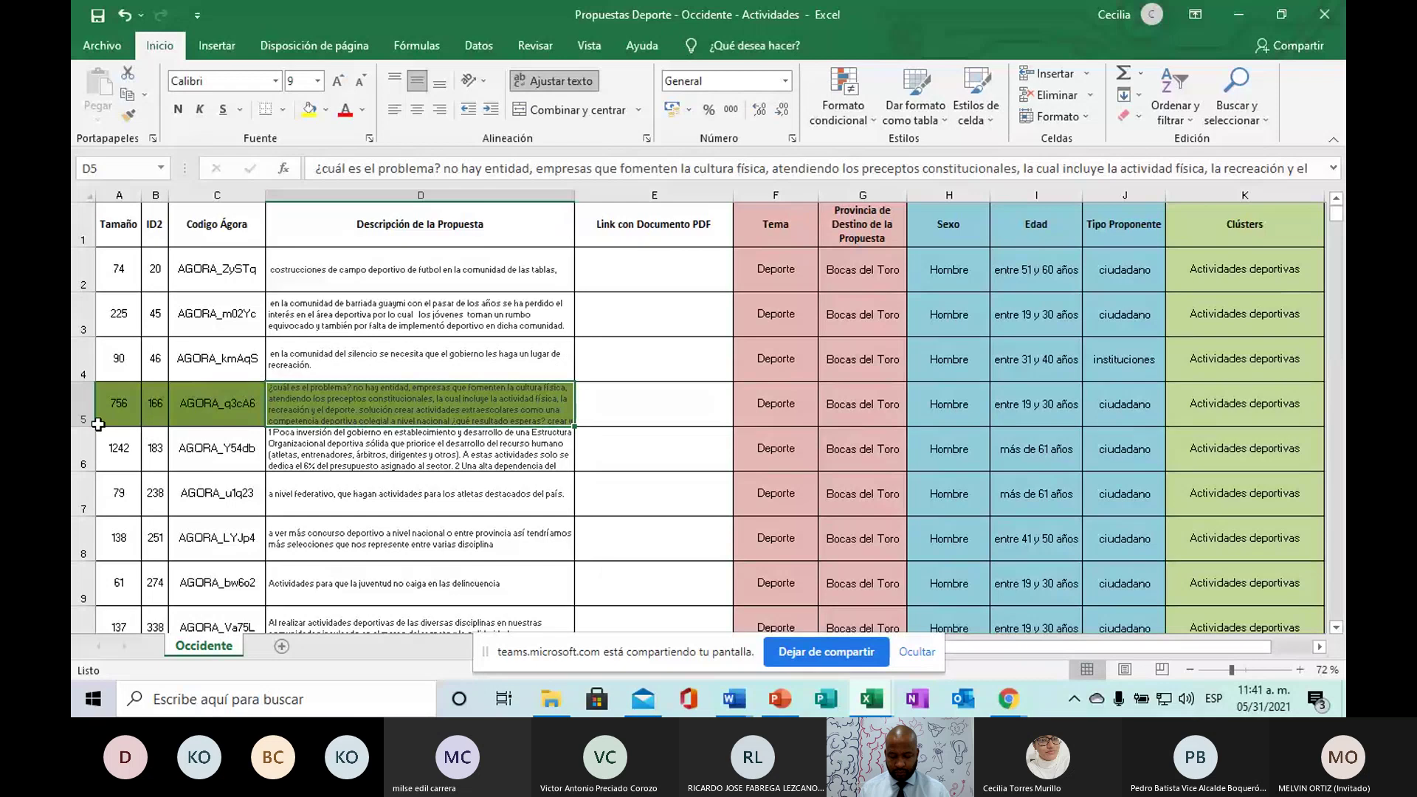
pyautogui.moveTo(88, 426); pyautogui.dragTo(93, 452)
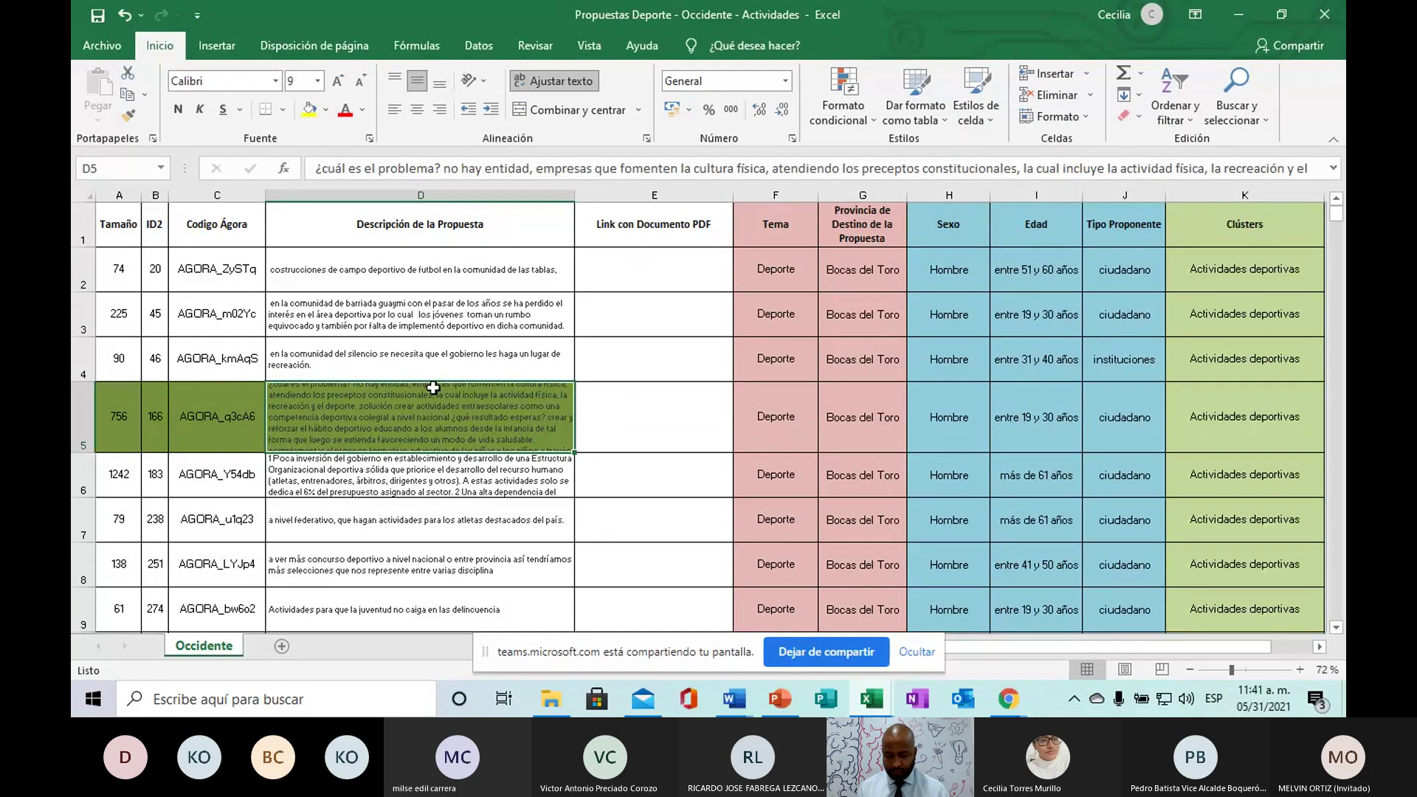
# Step: Read the full proposal description in D5, leaving its text as it is
pyautogui.doubleClick(566, 418)
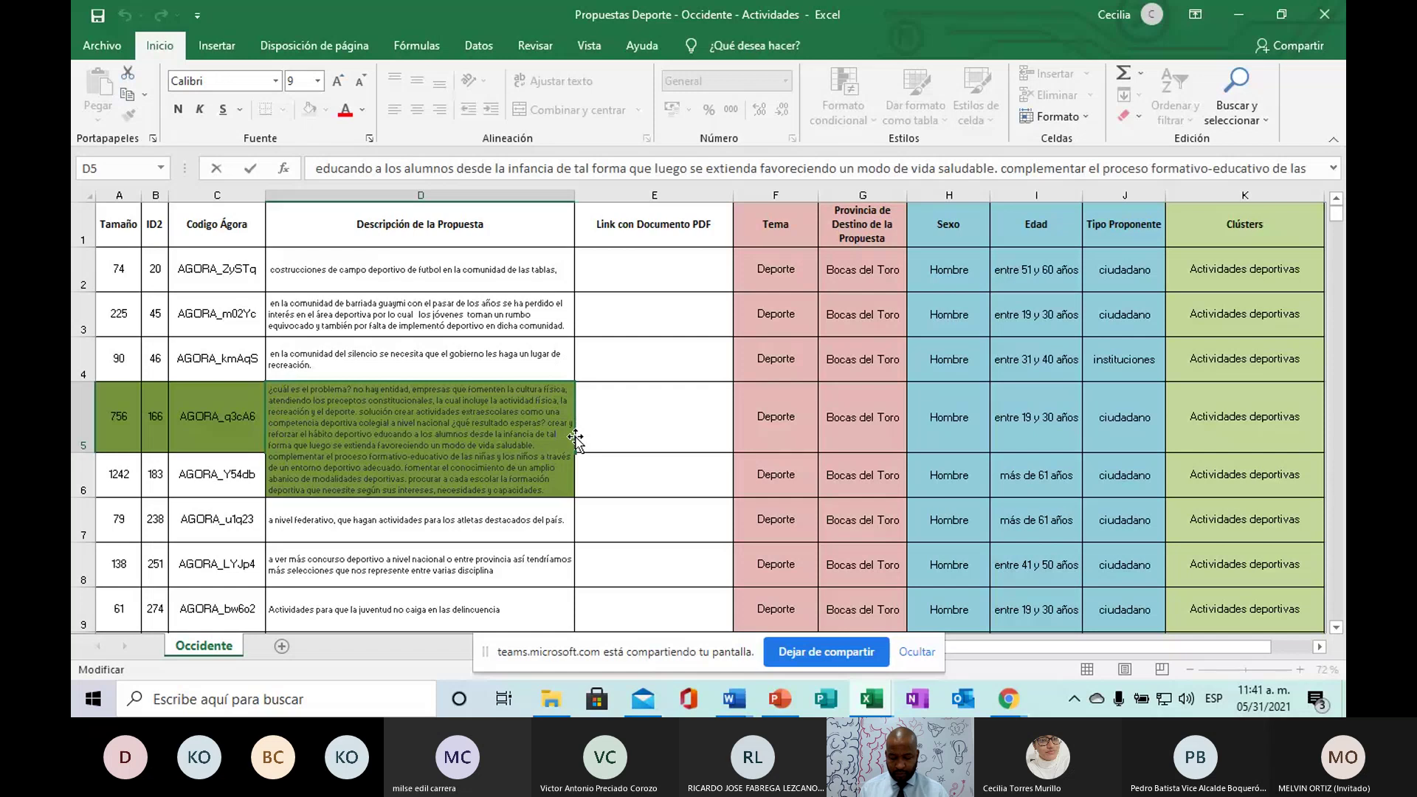
pyautogui.press('Down')
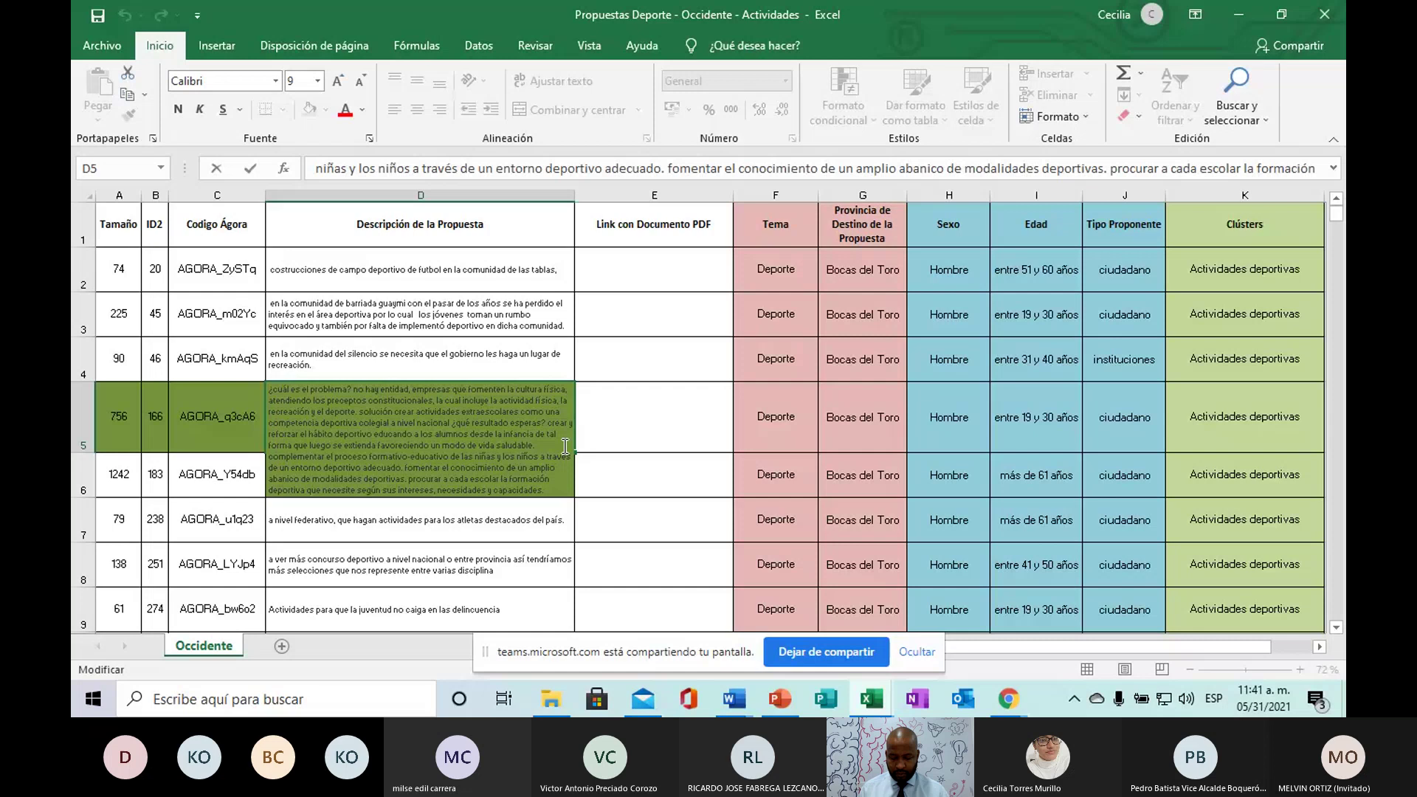
pyautogui.press('Down')
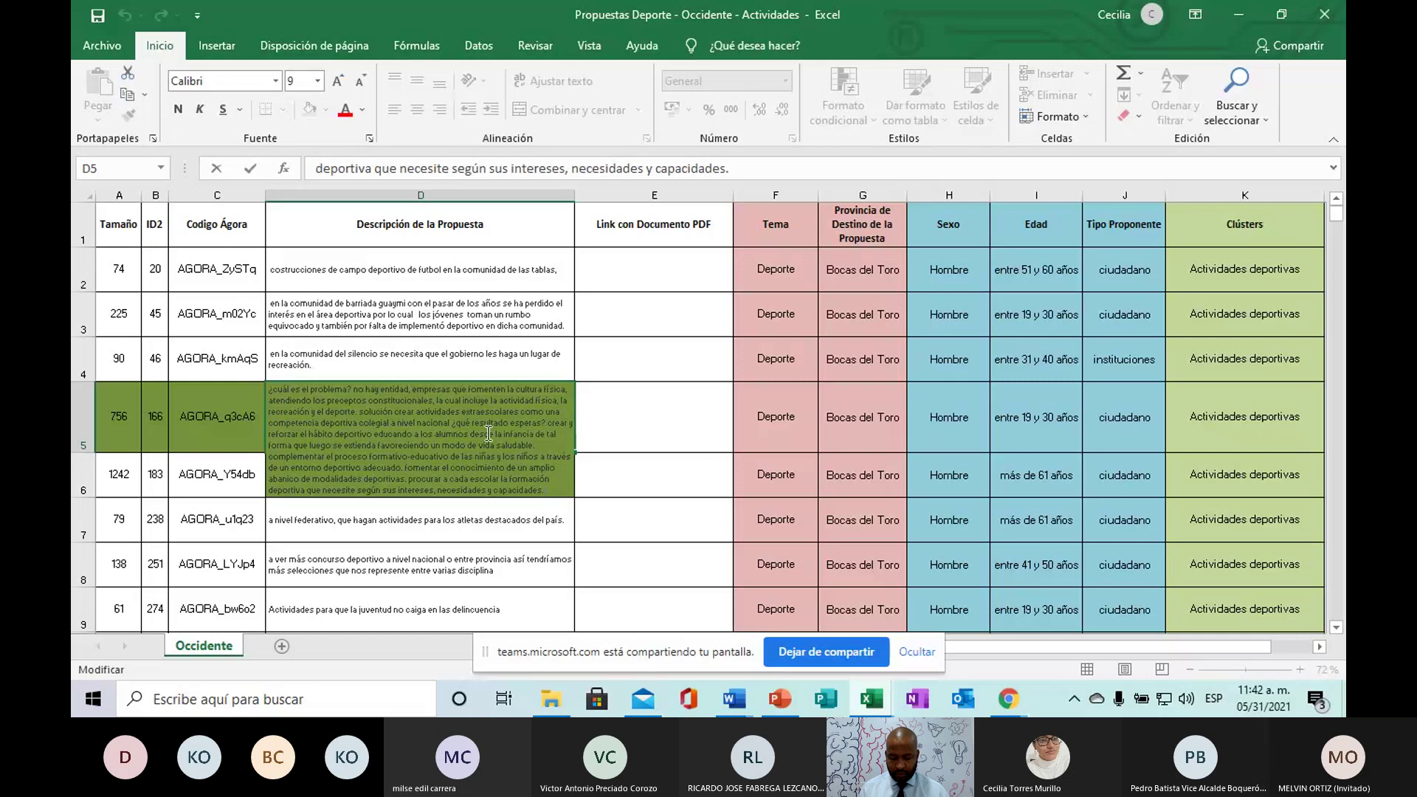
pyautogui.press('Return')
pyautogui.press('Up')
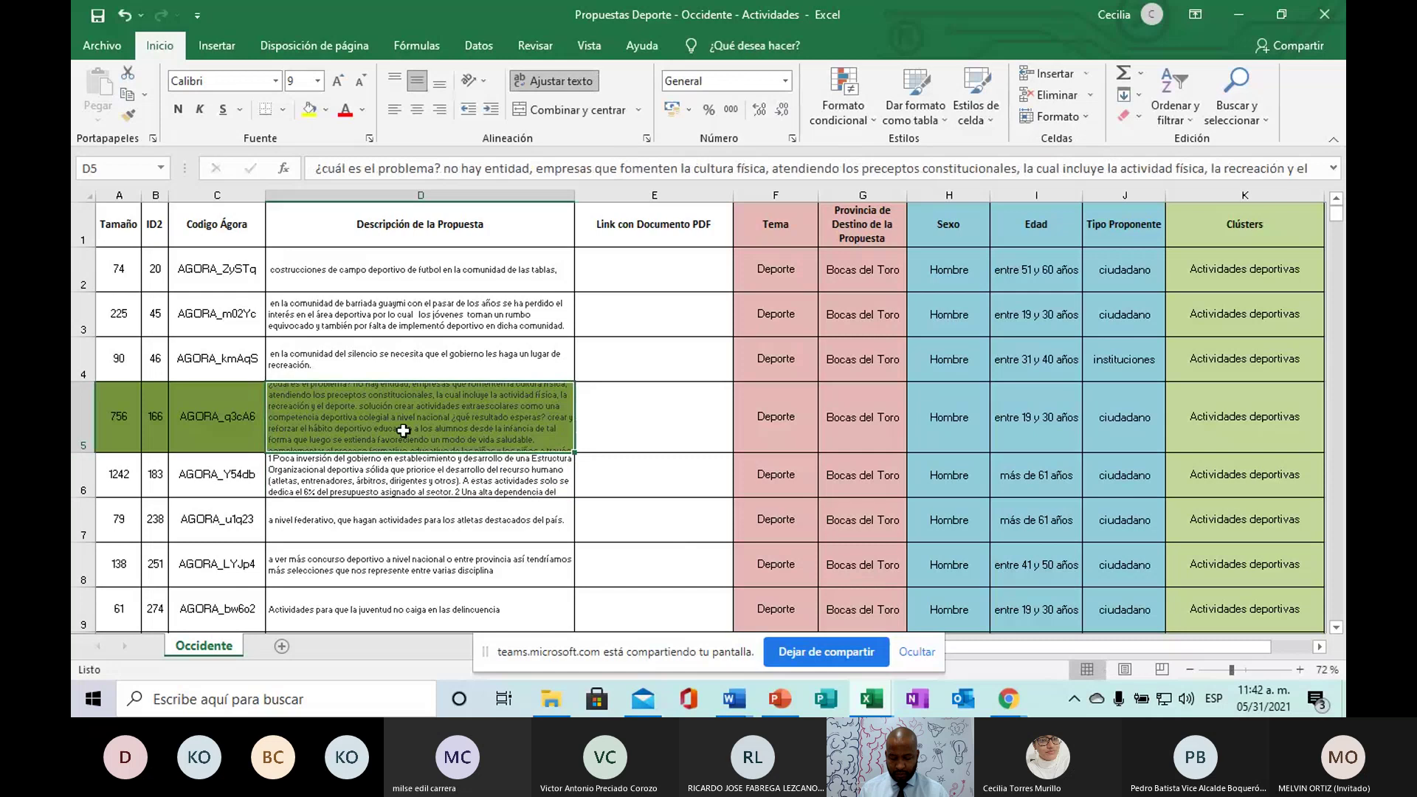
pyautogui.moveTo(118, 417); pyautogui.dragTo(337, 419)
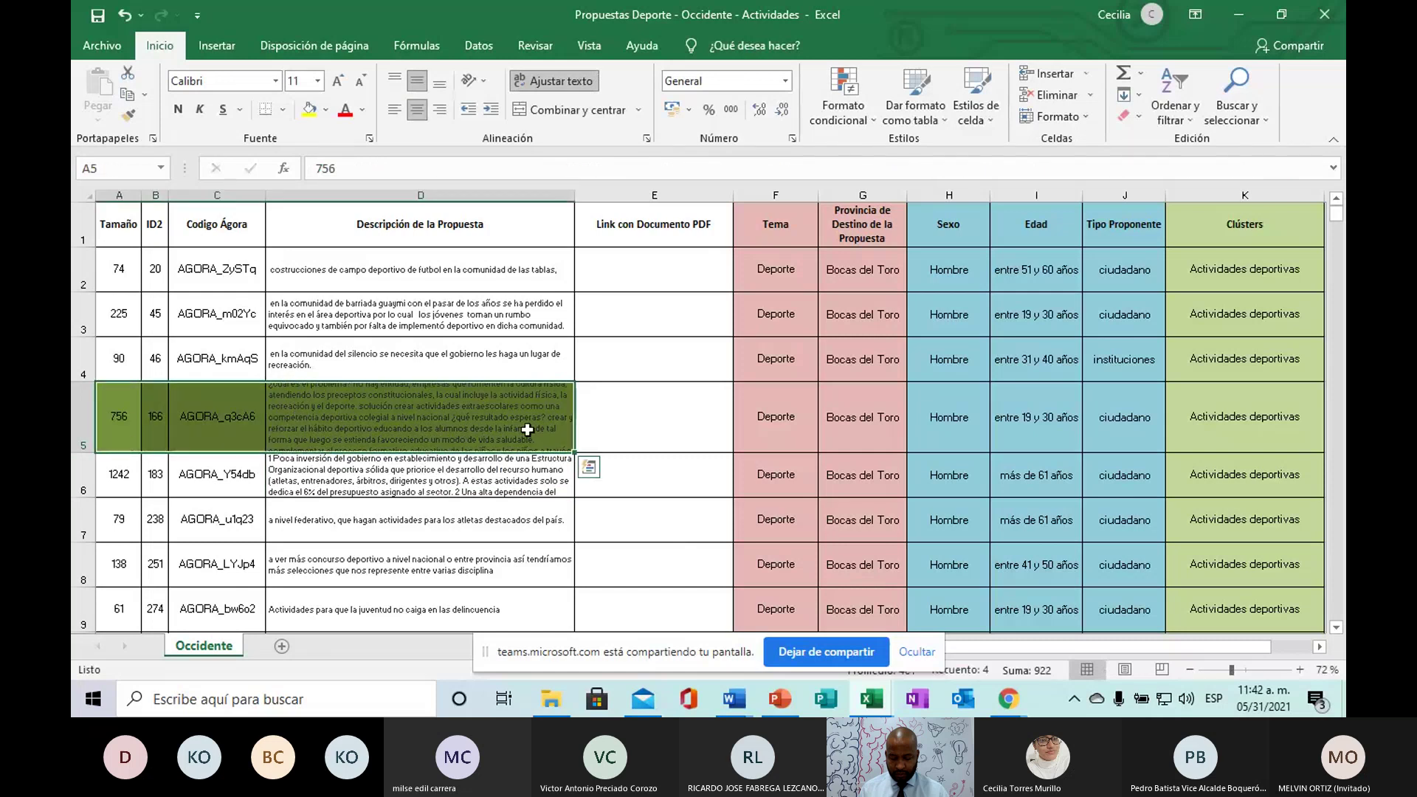
pyautogui.click(617, 431)
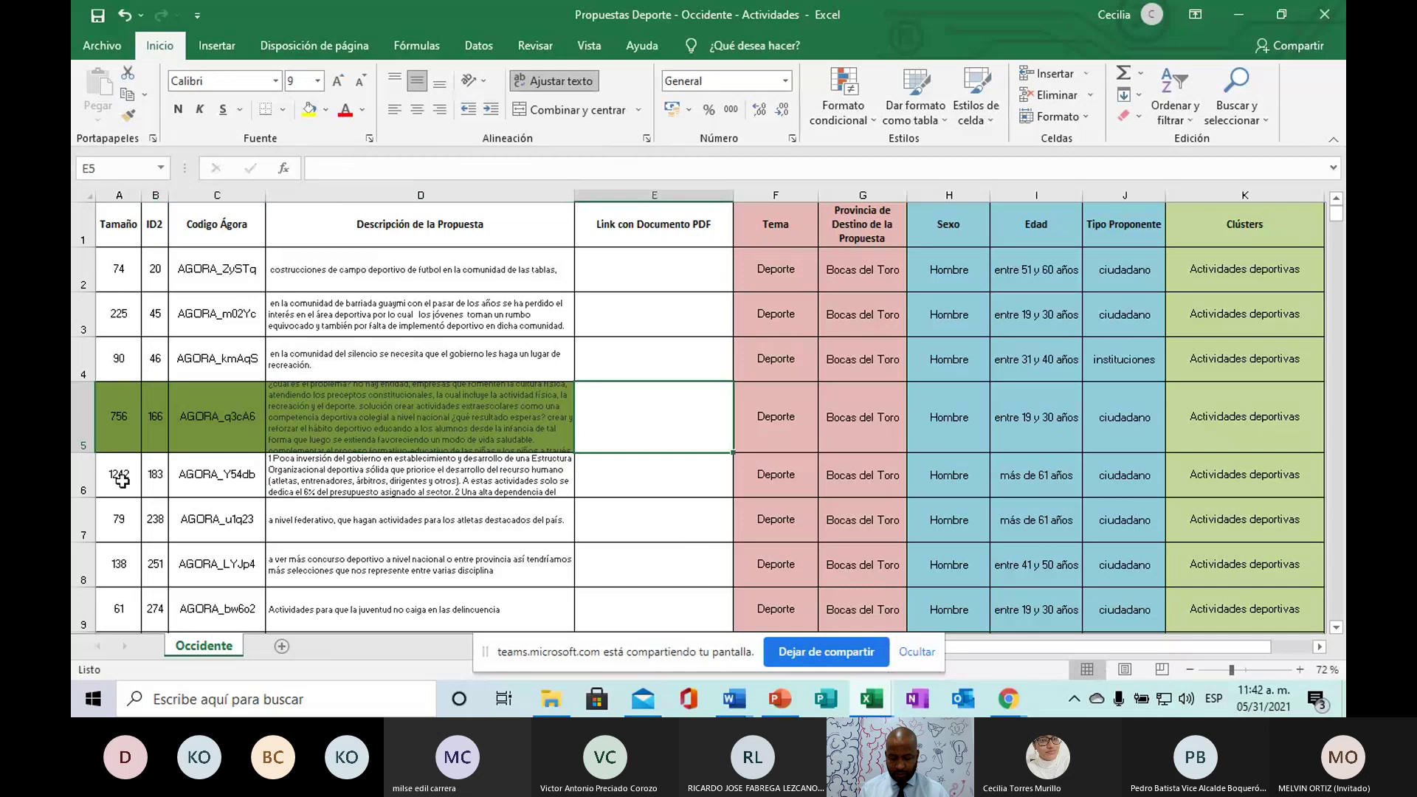
# Step: Increase the height of row 6 and read the full proposal description in D6 without editing it
pyautogui.scroll(-1, 120, 472)
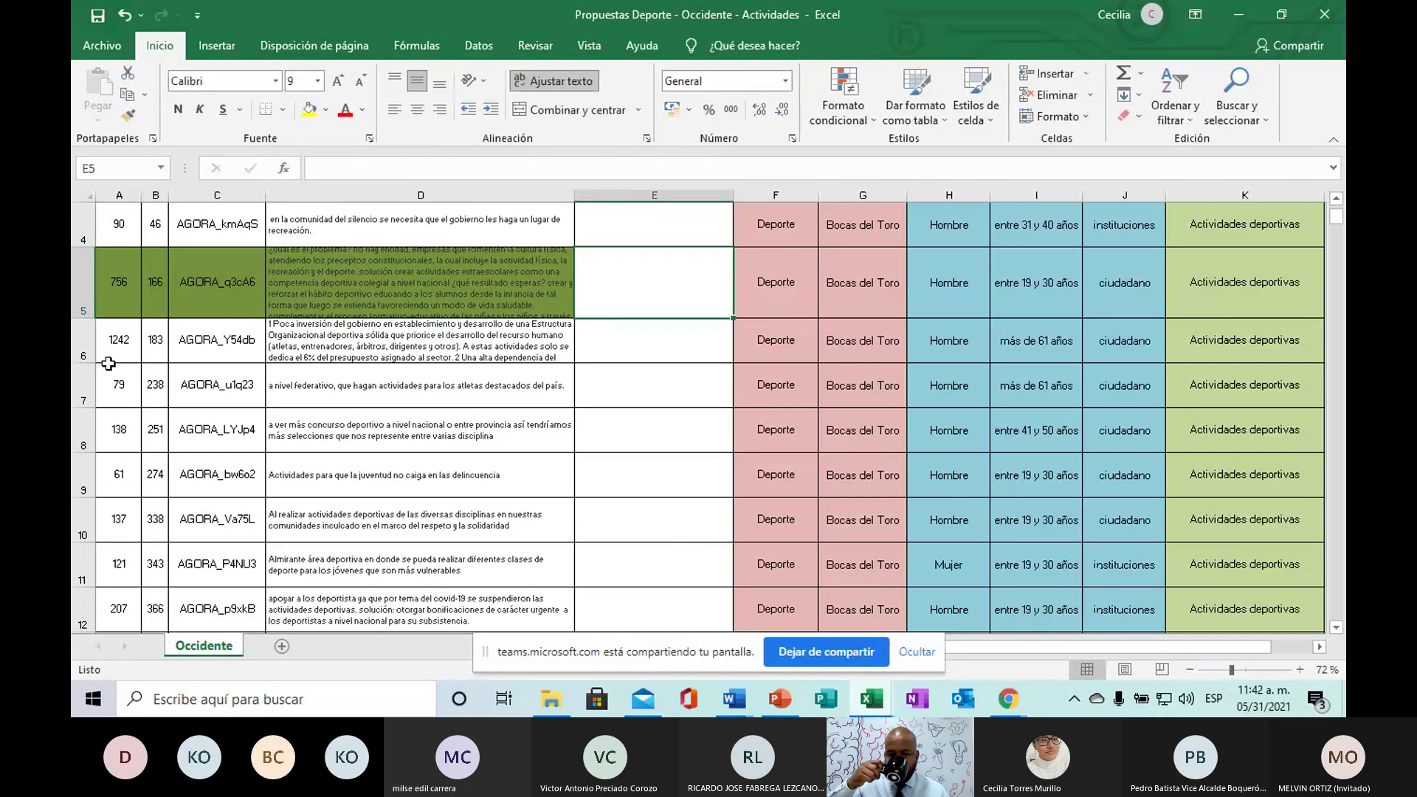
pyautogui.moveTo(87, 363); pyautogui.dragTo(87, 404)
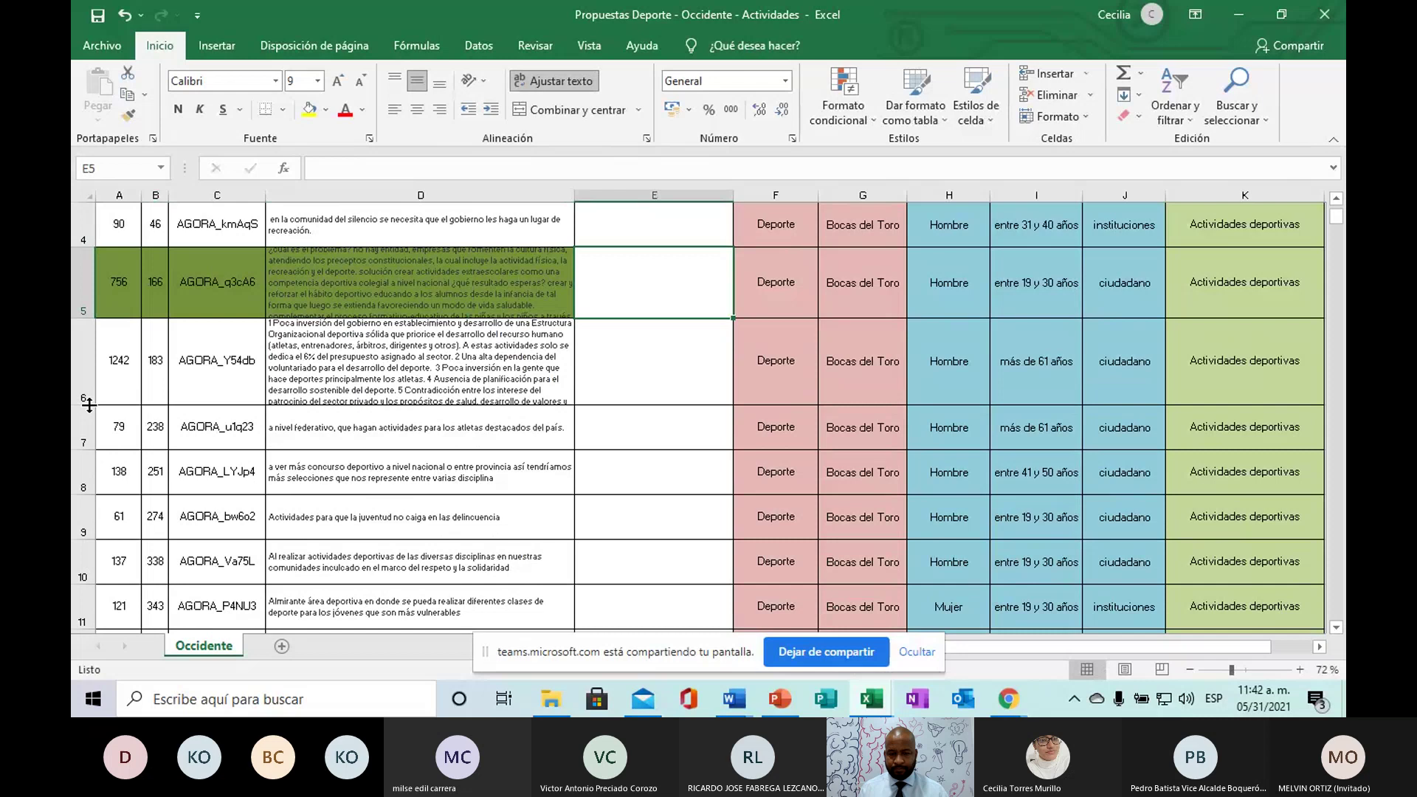
pyautogui.moveTo(86, 403); pyautogui.dragTo(92, 423)
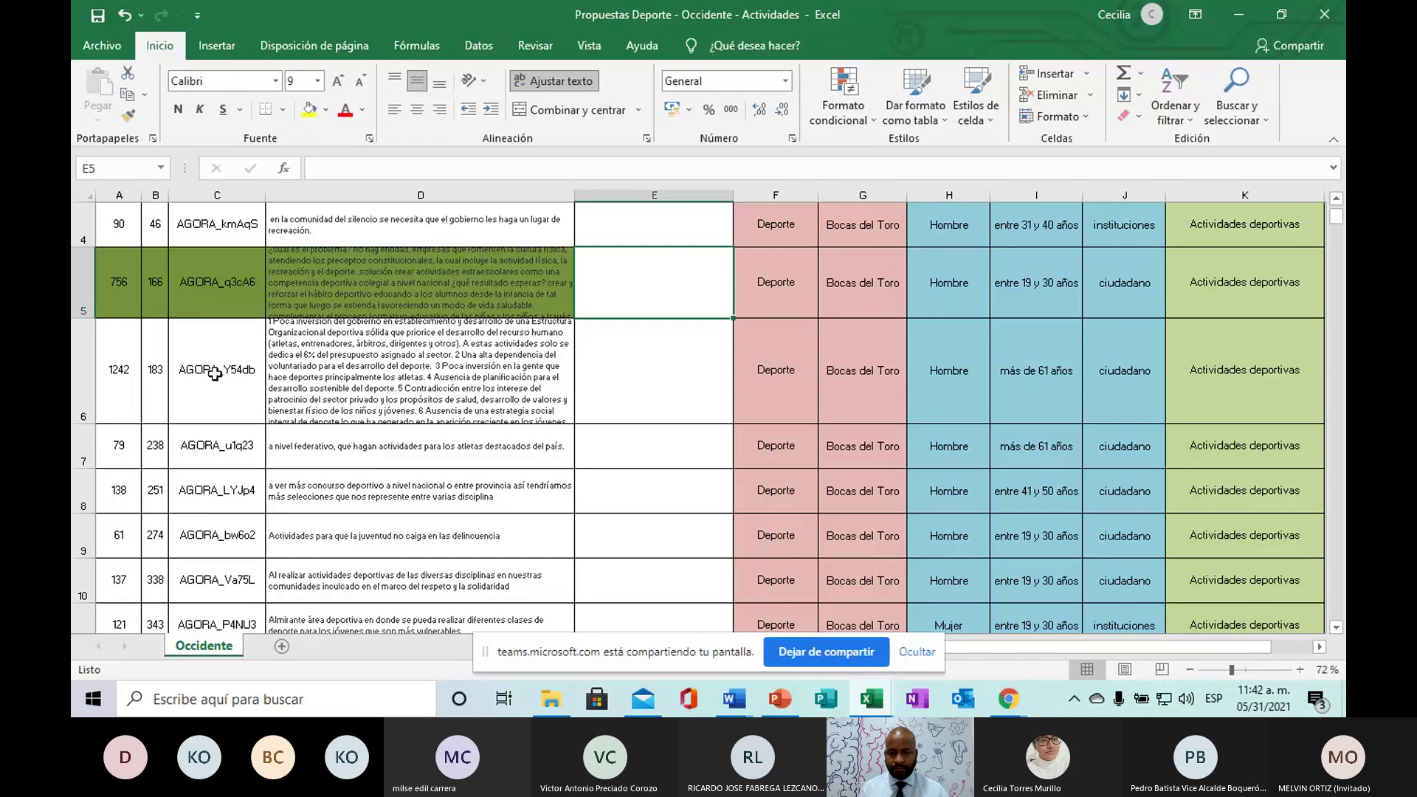
pyautogui.doubleClick(377, 364)
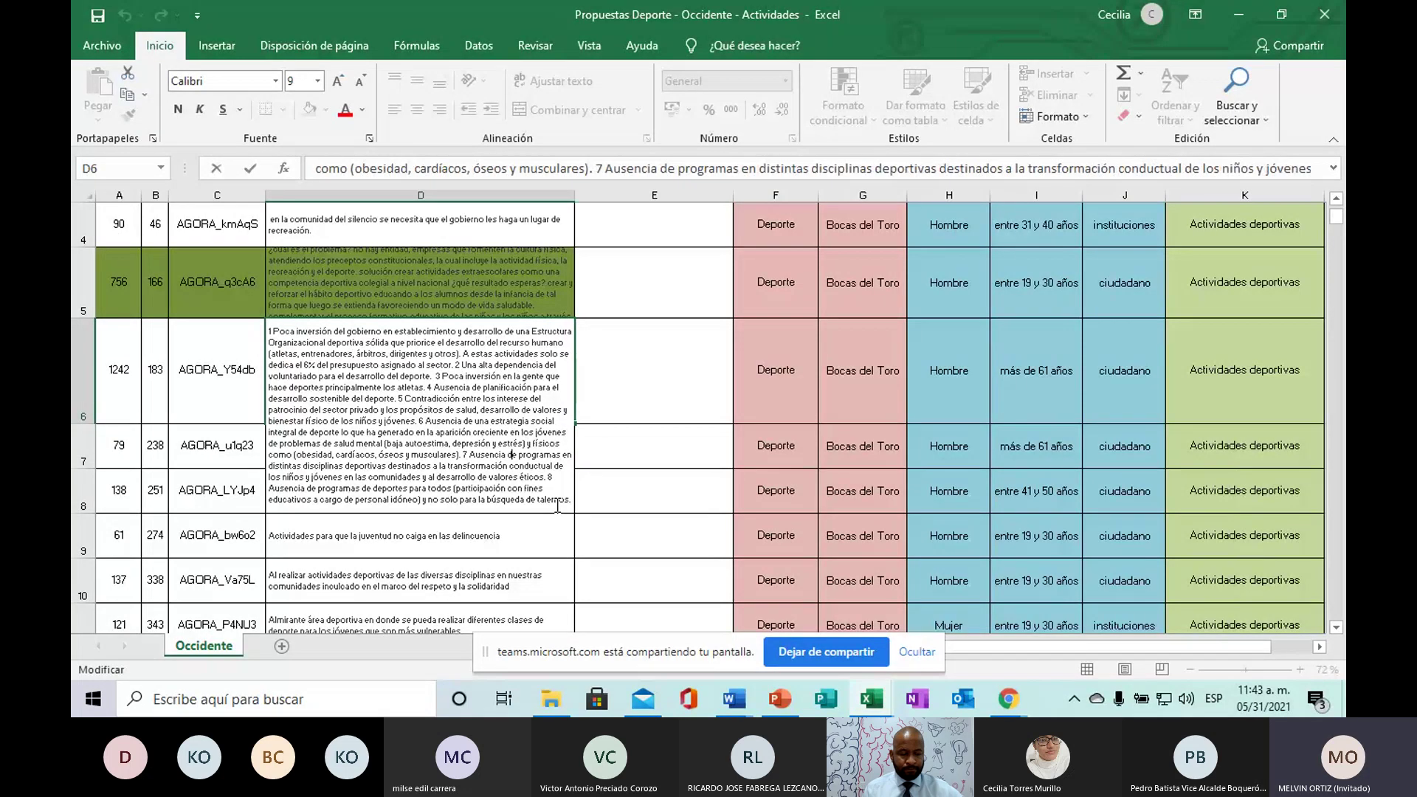
pyautogui.press('Escape')
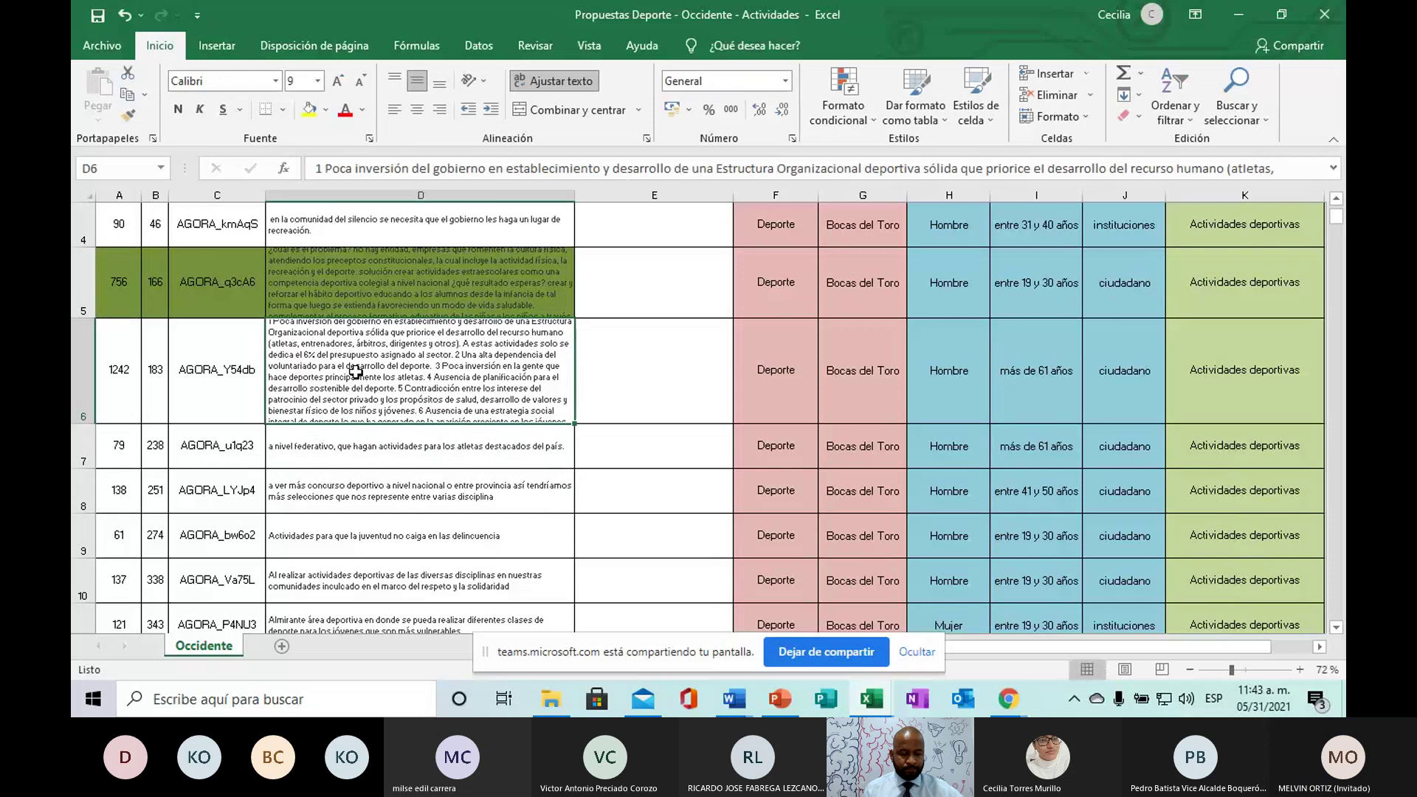
# Step: Fill the code and description cells C6:D6 with a light purple theme colour
pyautogui.moveTo(215, 355); pyautogui.dragTo(355, 371)
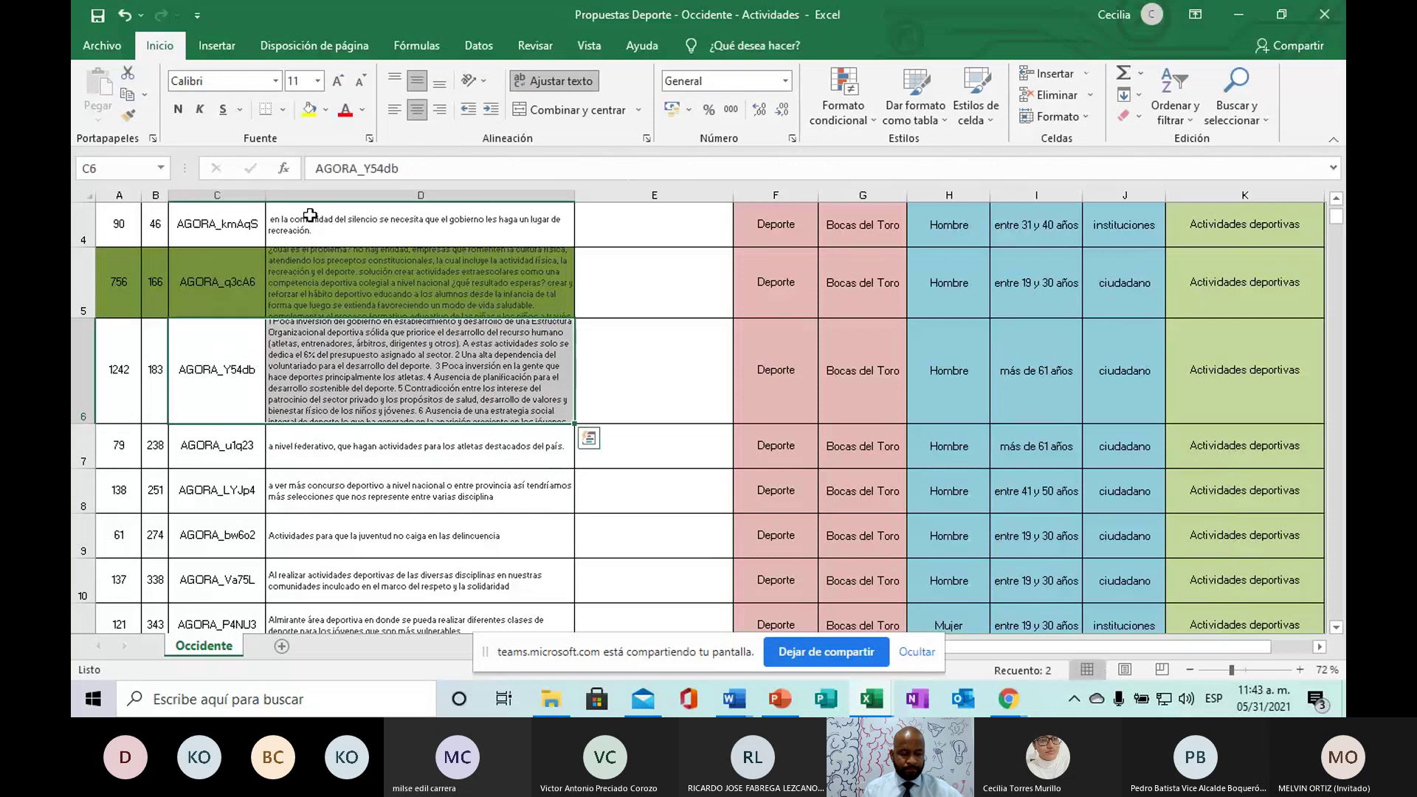
pyautogui.click(325, 112)
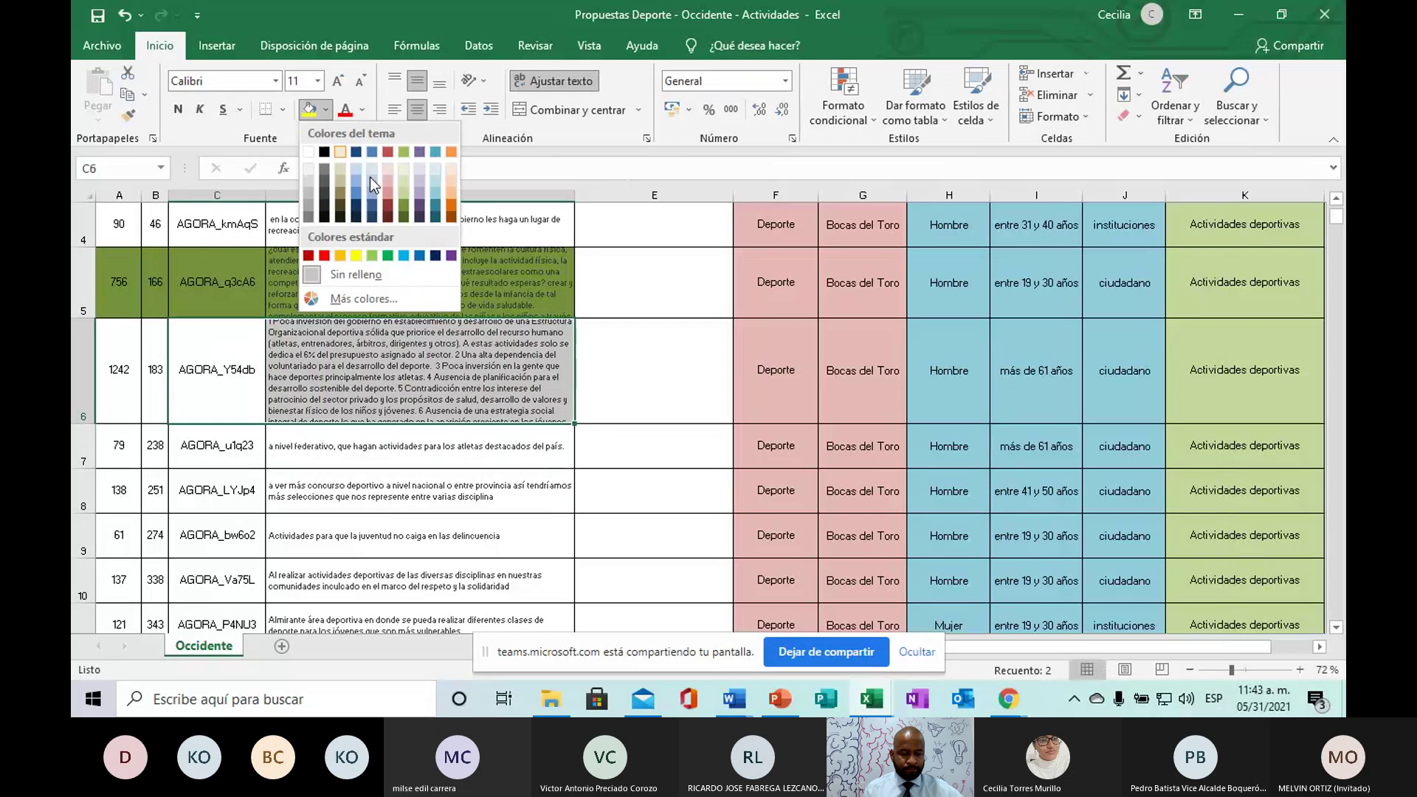
pyautogui.click(422, 193)
pyautogui.click(380, 352)
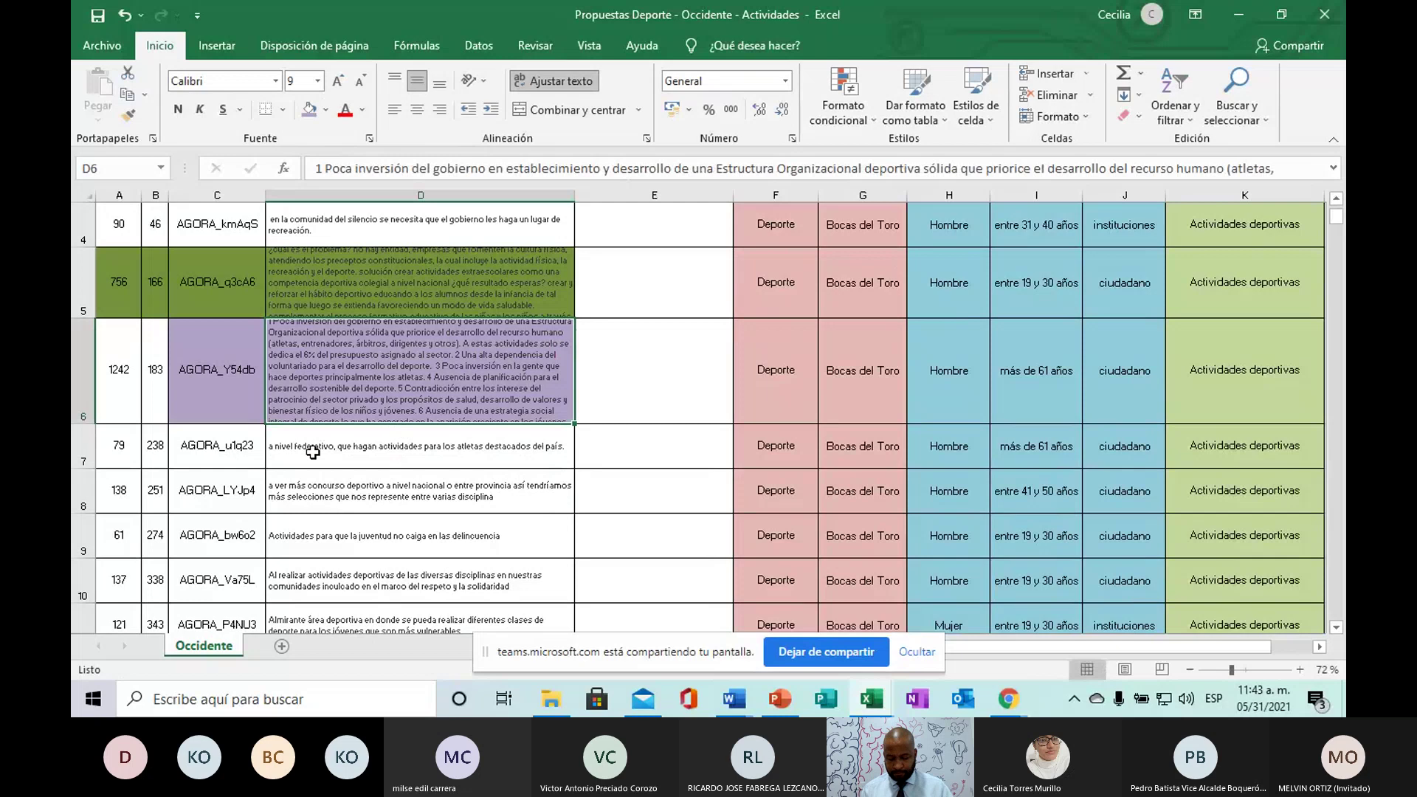
# Step: Select C7:D7, then switch to the Vinculación de Problema y Solución (1) workbook and review the problem entries in rows 4 to 6
pyautogui.click(251, 448)
pyautogui.moveTo(251, 448); pyautogui.dragTo(278, 448)
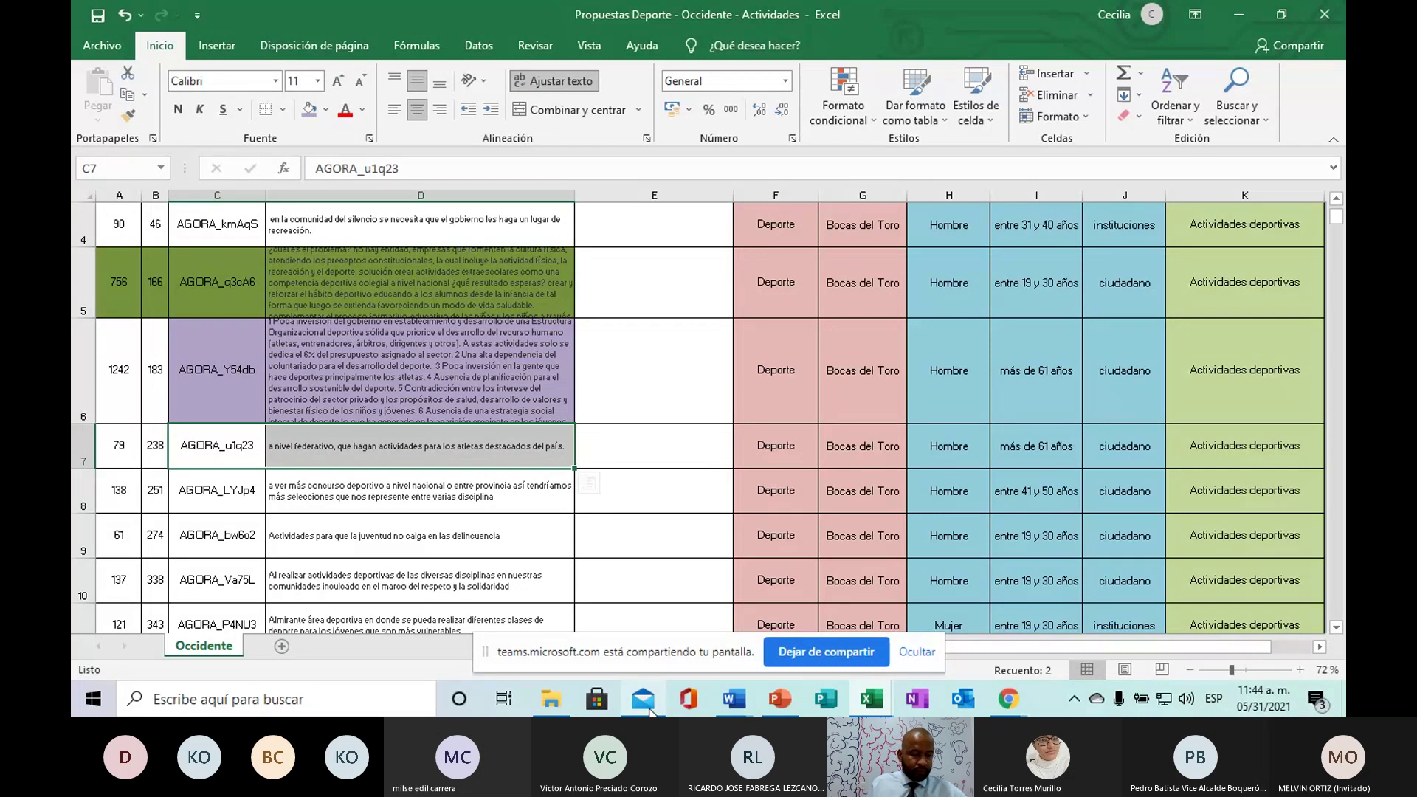
pyautogui.click(857, 701)
pyautogui.click(638, 634)
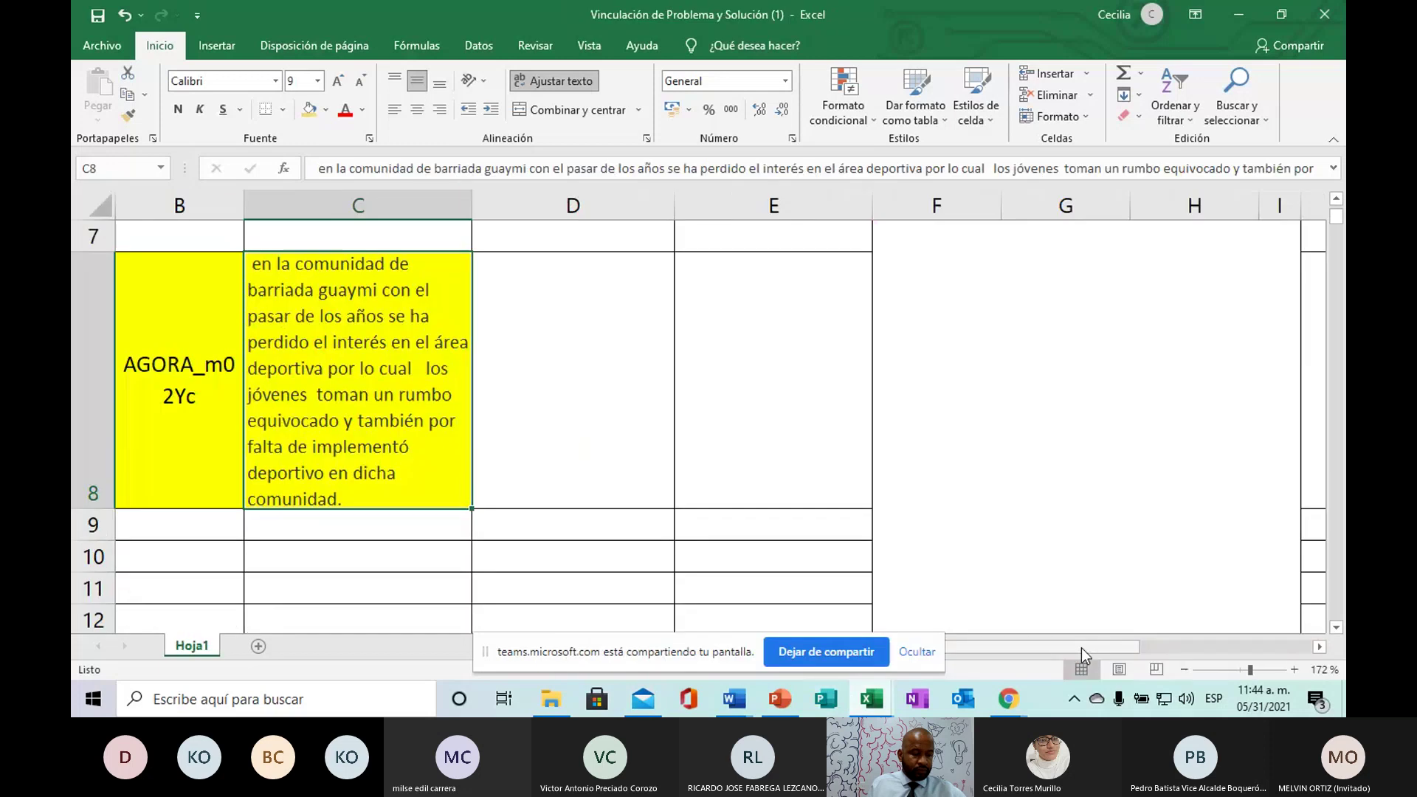
pyautogui.scroll(2, 386, 479)
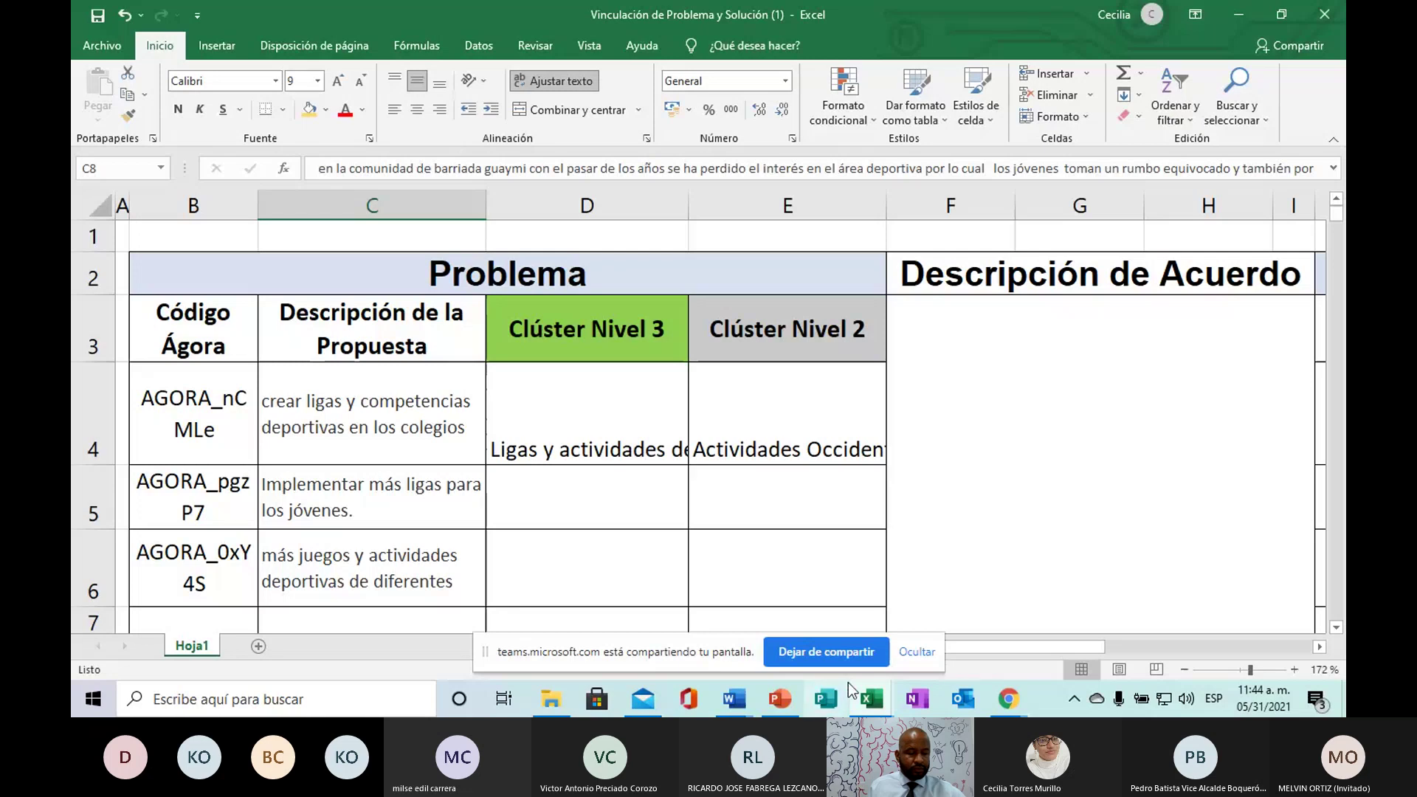
# Step: Return to the Propuestas Deporte - Occidente - Actividades workbook and examine the proposals in rows 7 and 8
pyautogui.click(870, 698)
pyautogui.click(315, 494)
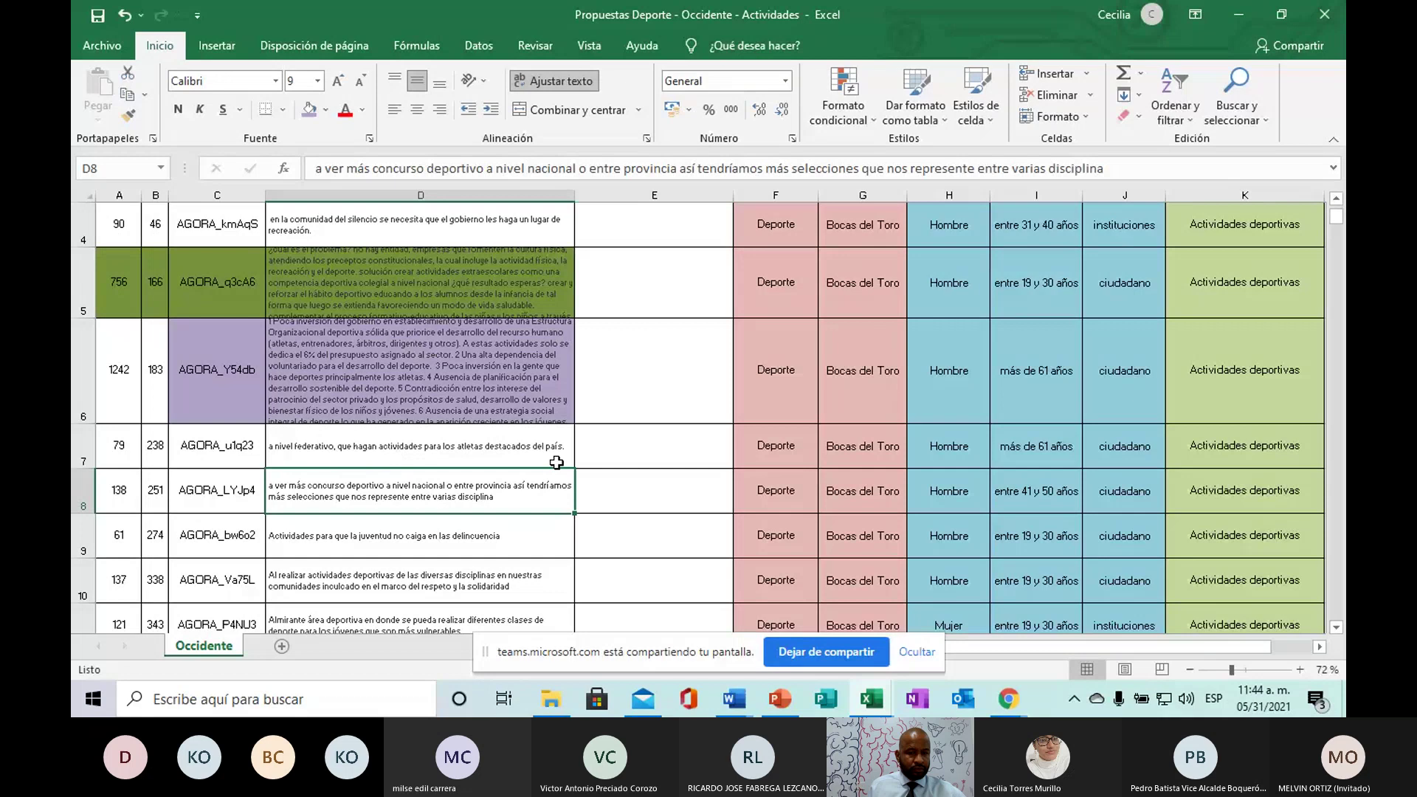
pyautogui.click(125, 491)
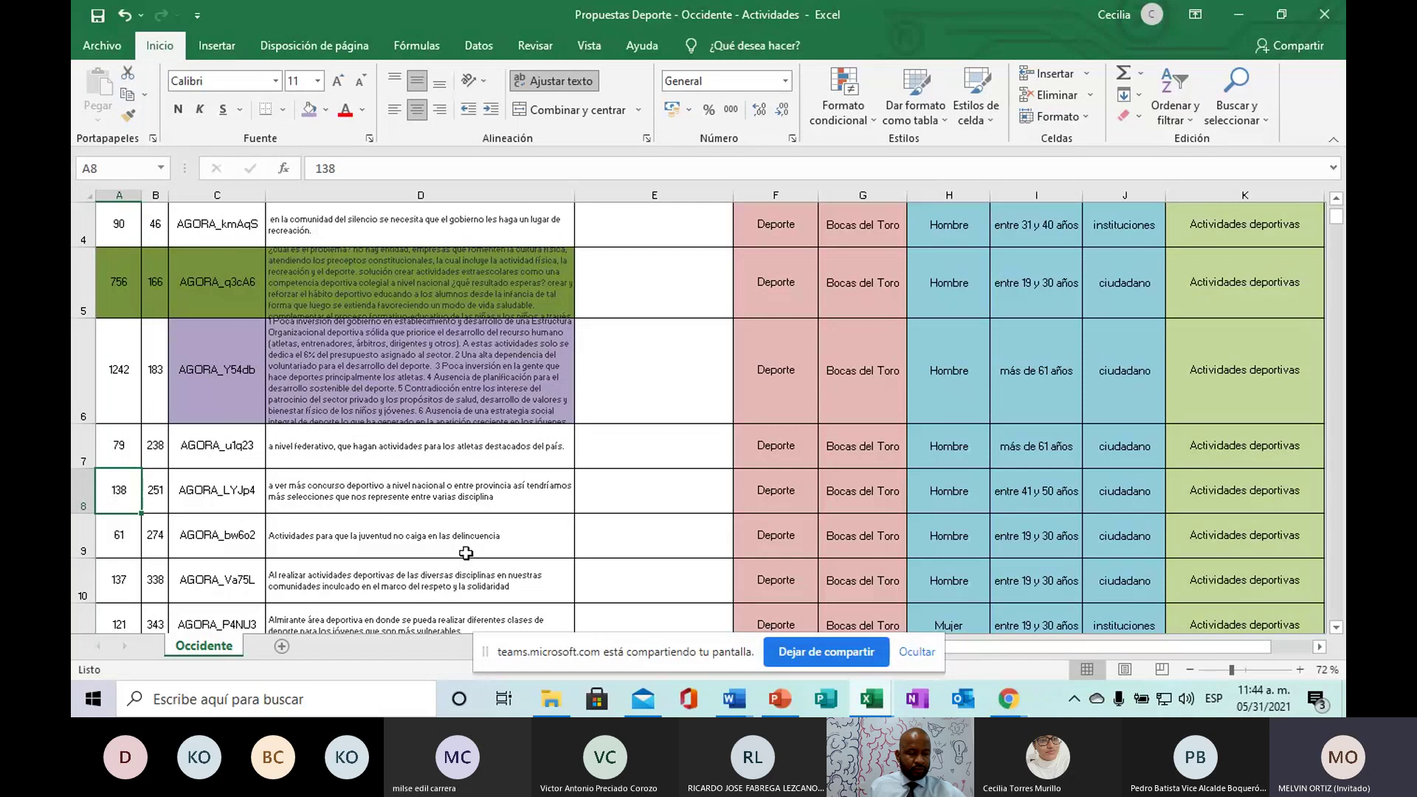
pyautogui.scroll(-1, 376, 513)
pyautogui.scroll(1, 376, 514)
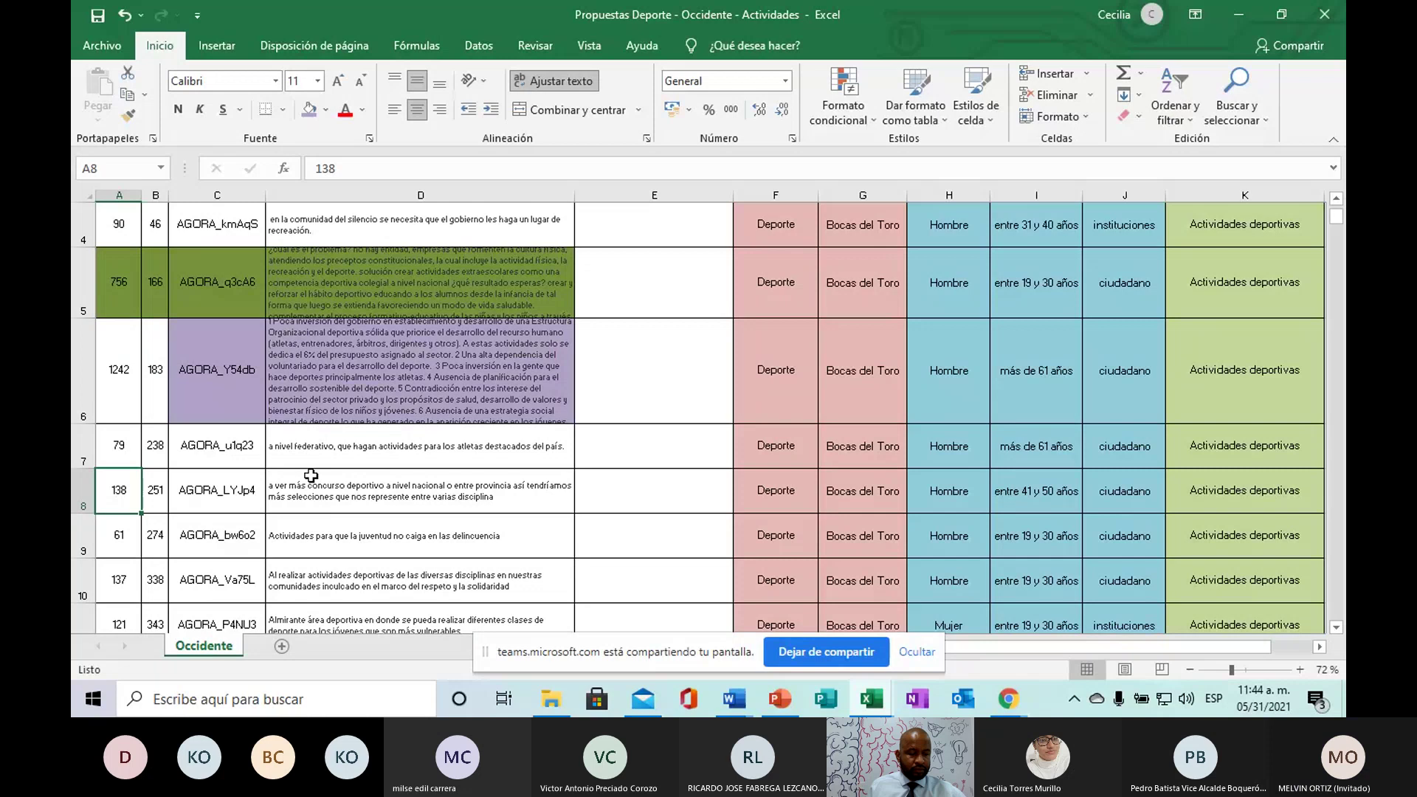
pyautogui.moveTo(120, 451); pyautogui.dragTo(313, 455)
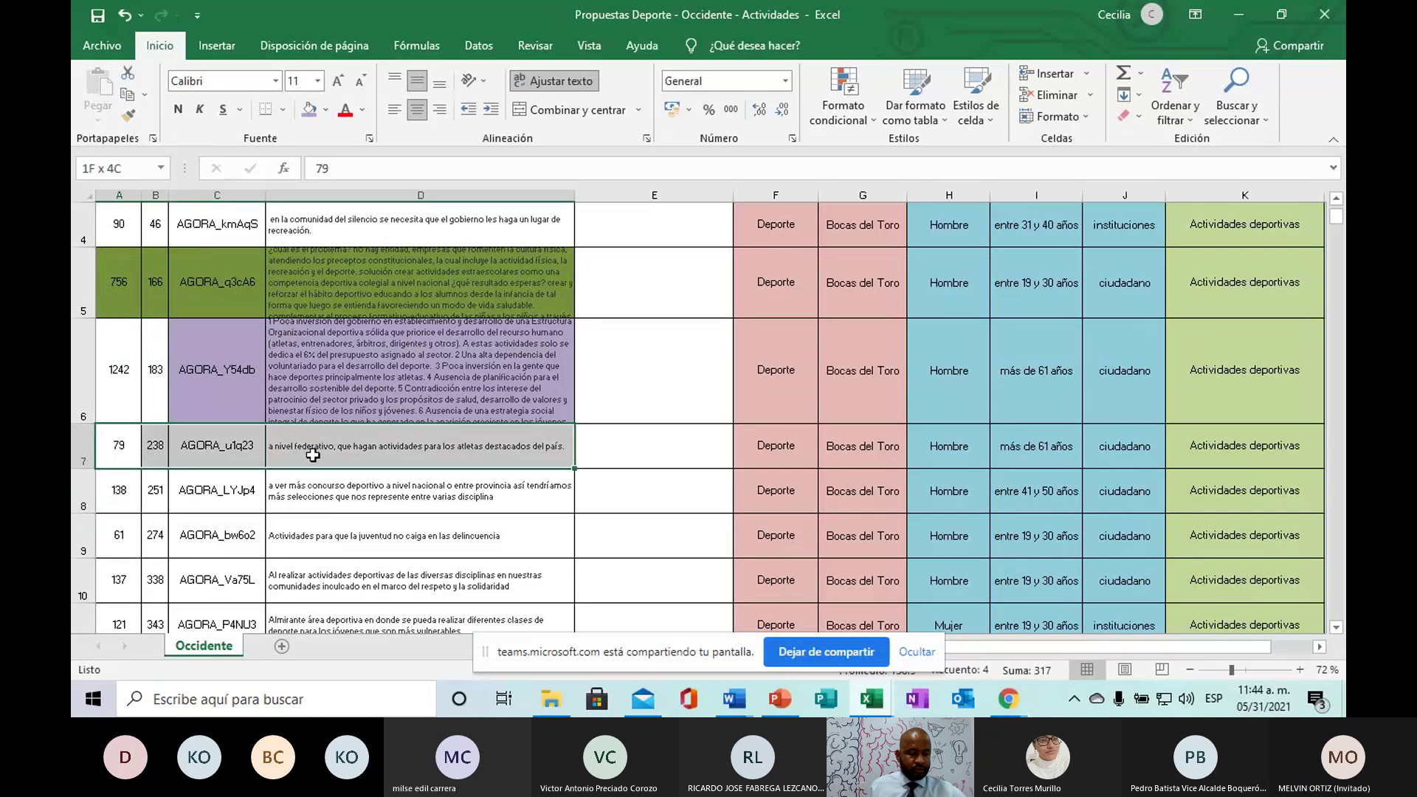
pyautogui.moveTo(313, 456); pyautogui.dragTo(412, 466)
pyautogui.click(563, 454)
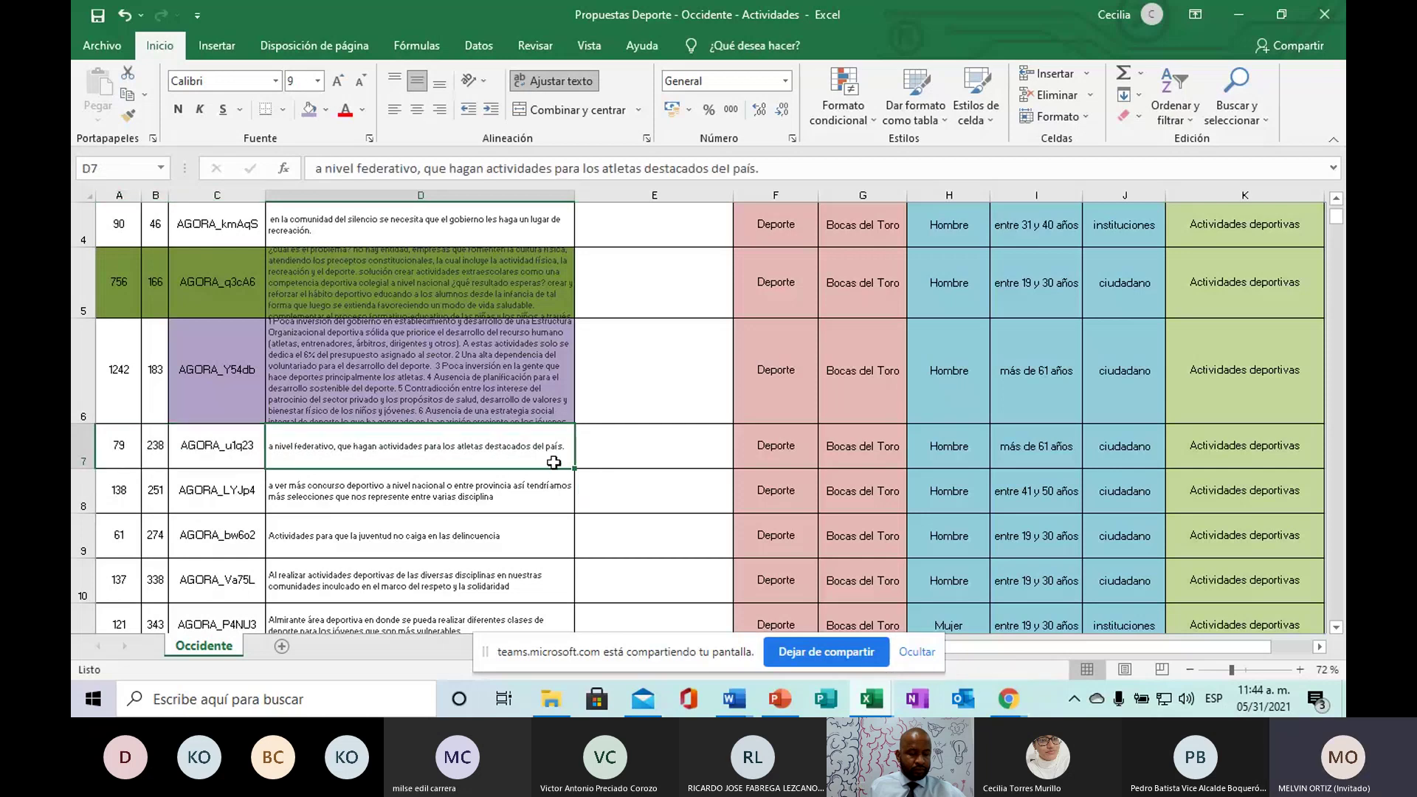
pyautogui.click(120, 496)
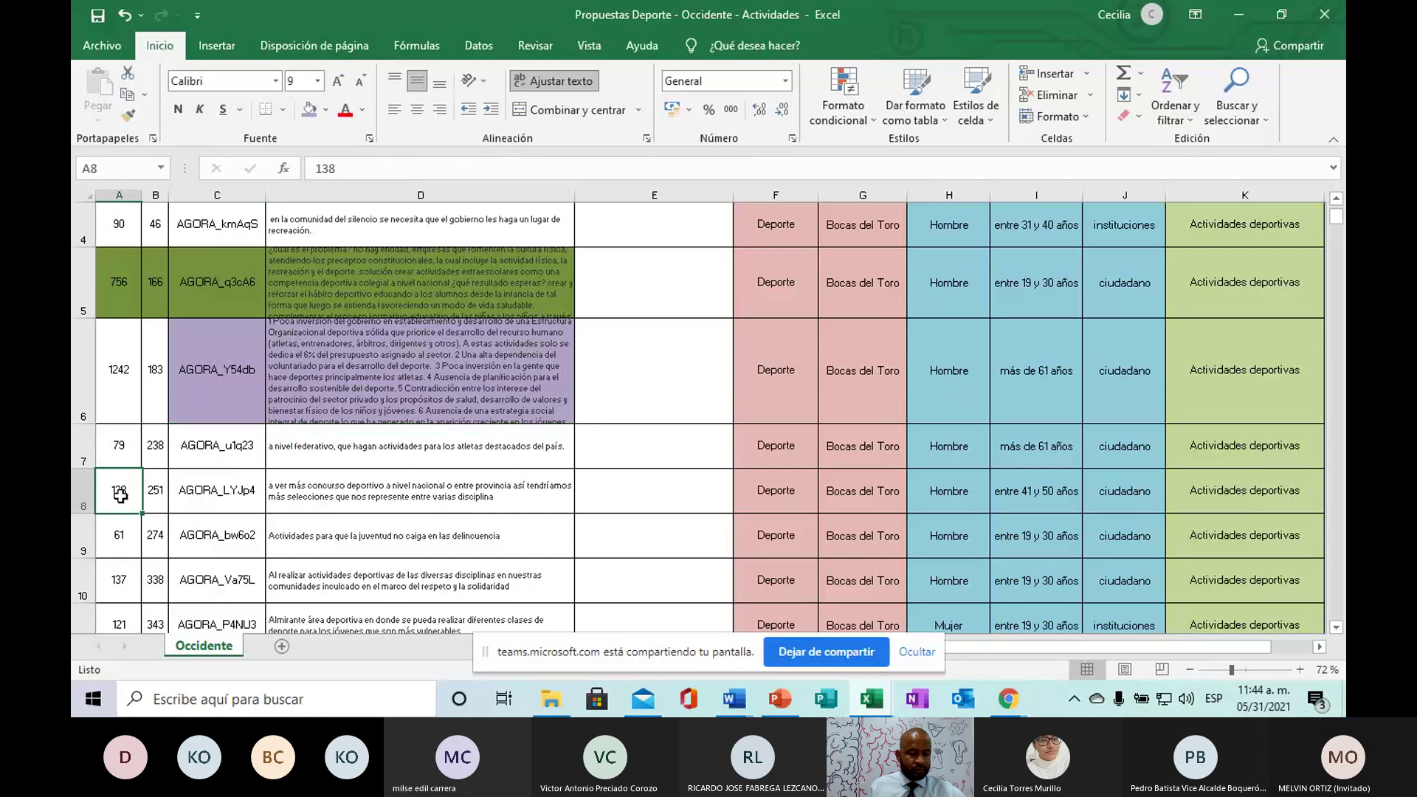
pyautogui.click(406, 460)
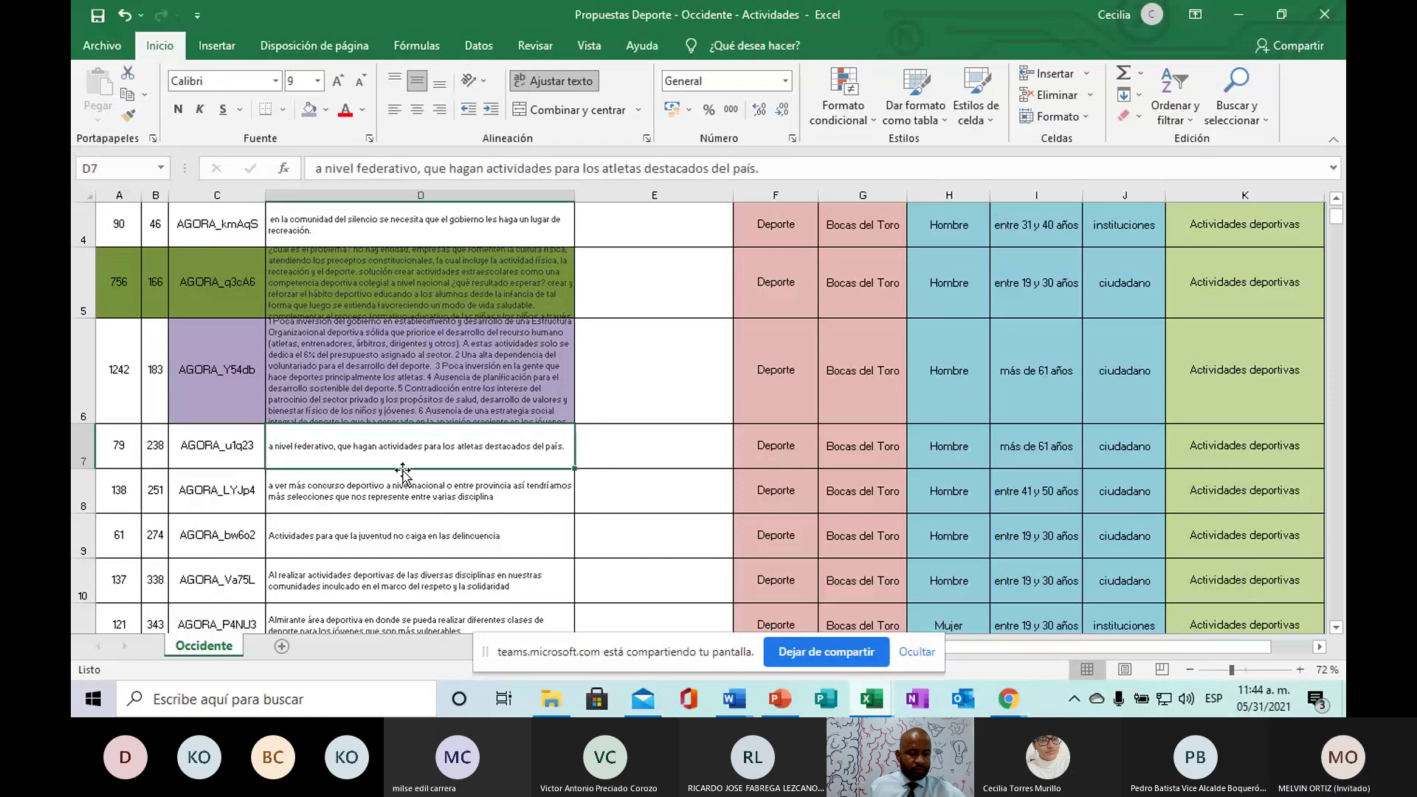
pyautogui.click(118, 496)
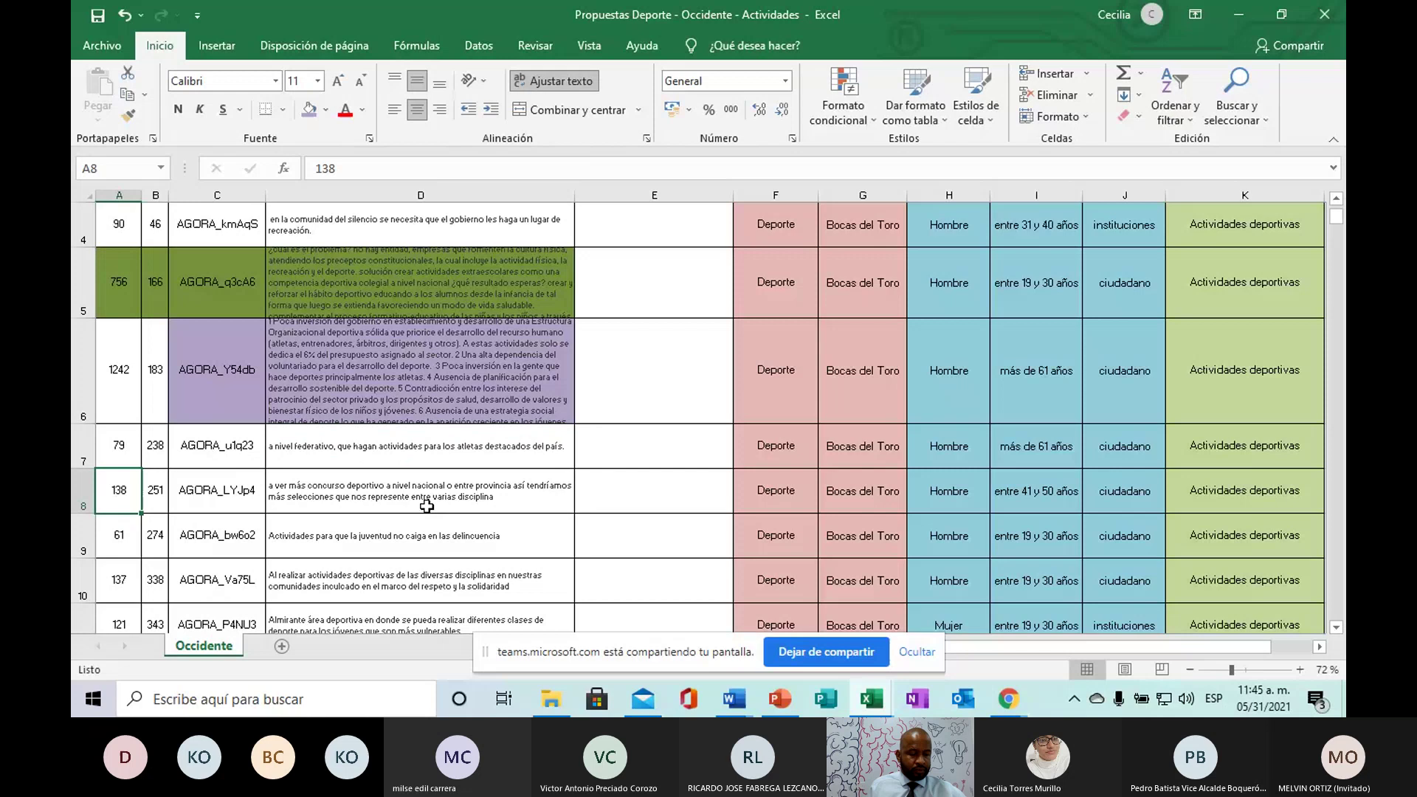
pyautogui.click(486, 500)
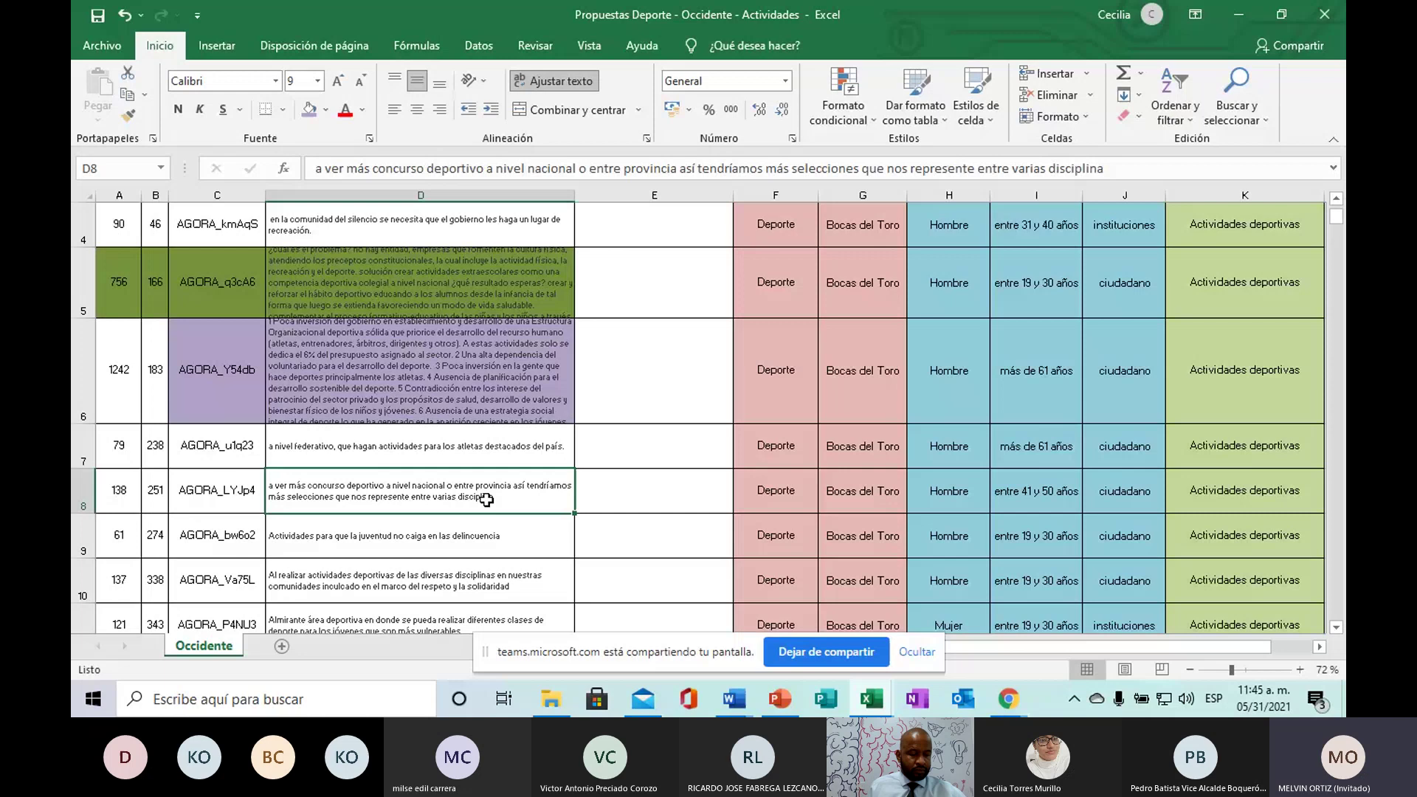
# Step: Check the problem entries in the Vinculación de Problema y Solución (1) workbook again, then examine the Propuestas Deporte proposals from row 7 onward
pyautogui.hotkey('alt', 'Tab')
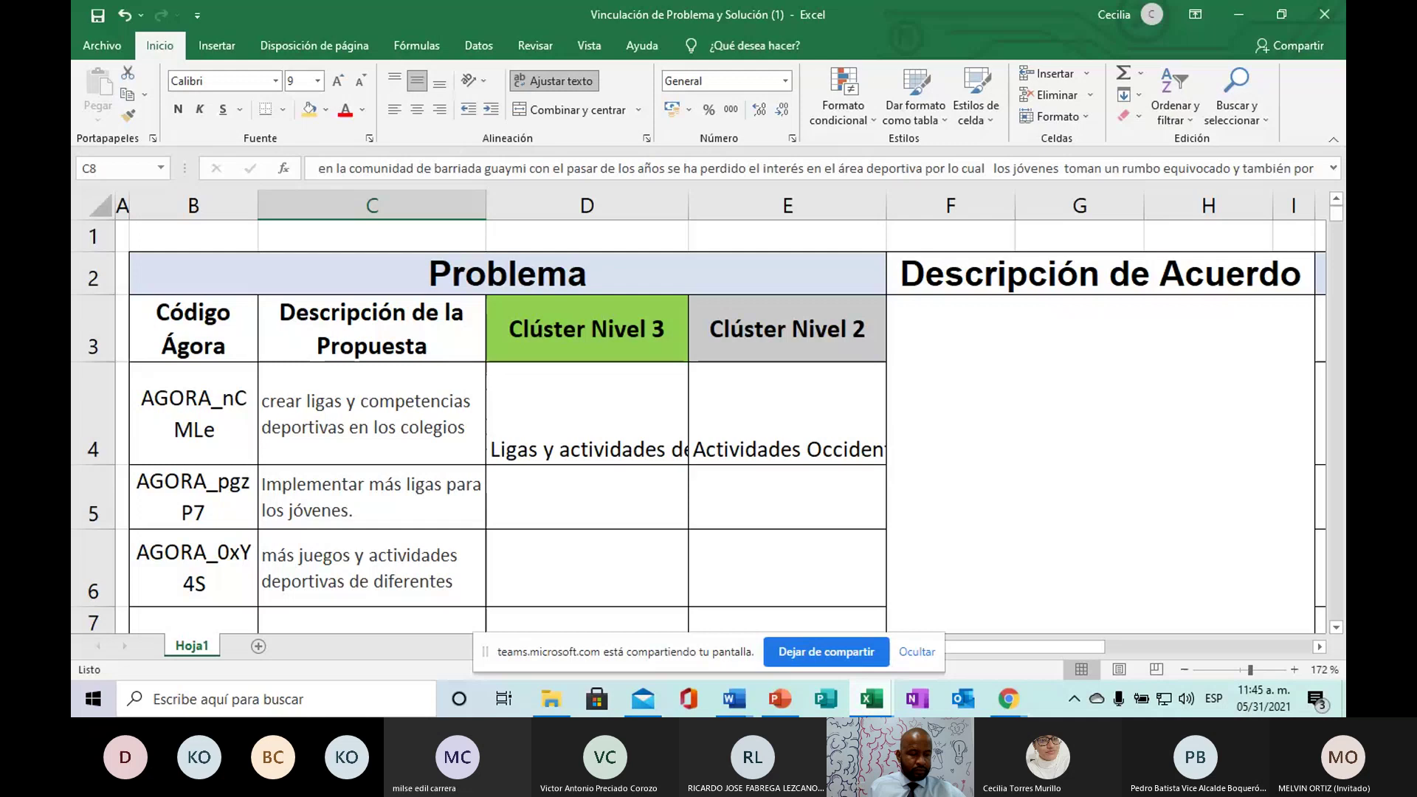
pyautogui.click(870, 701)
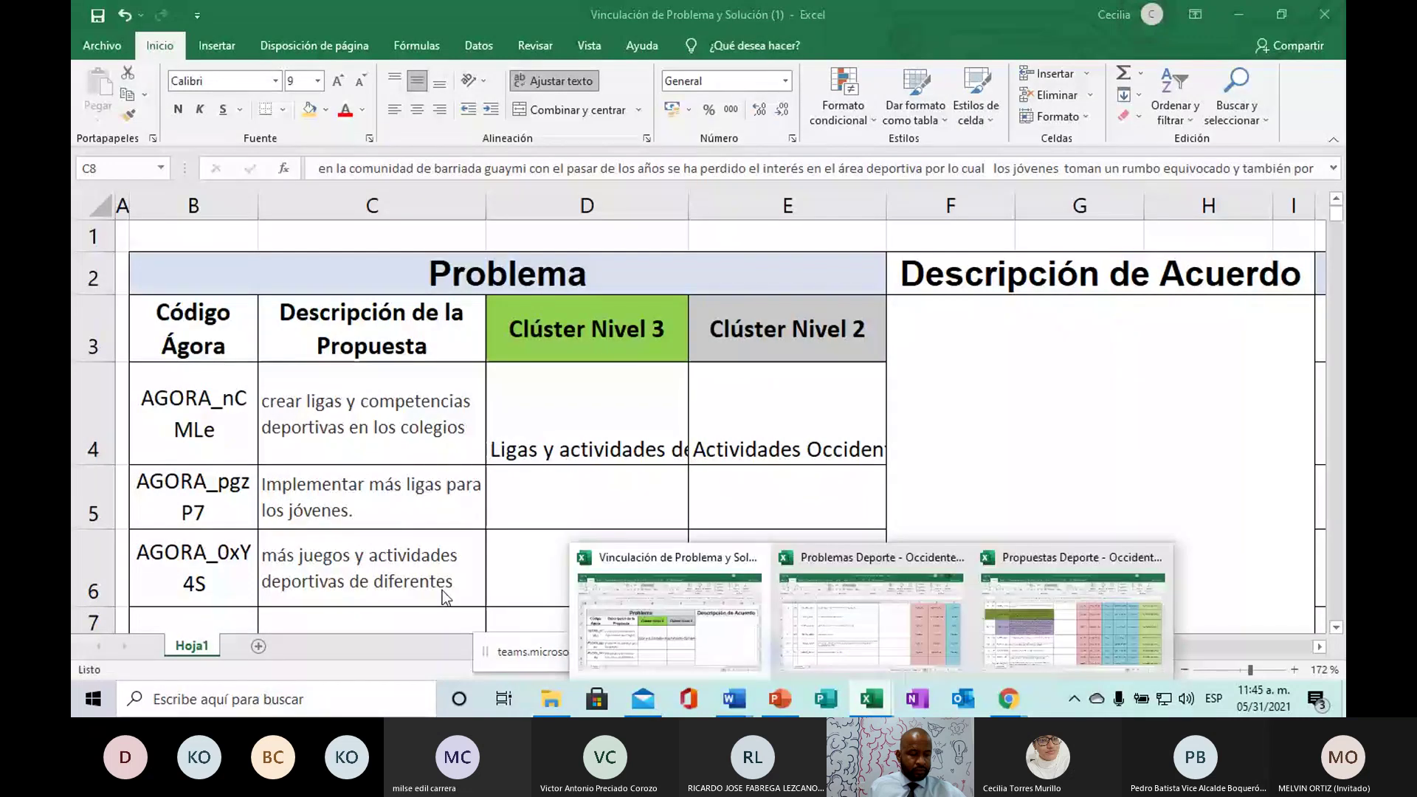
pyautogui.click(1074, 620)
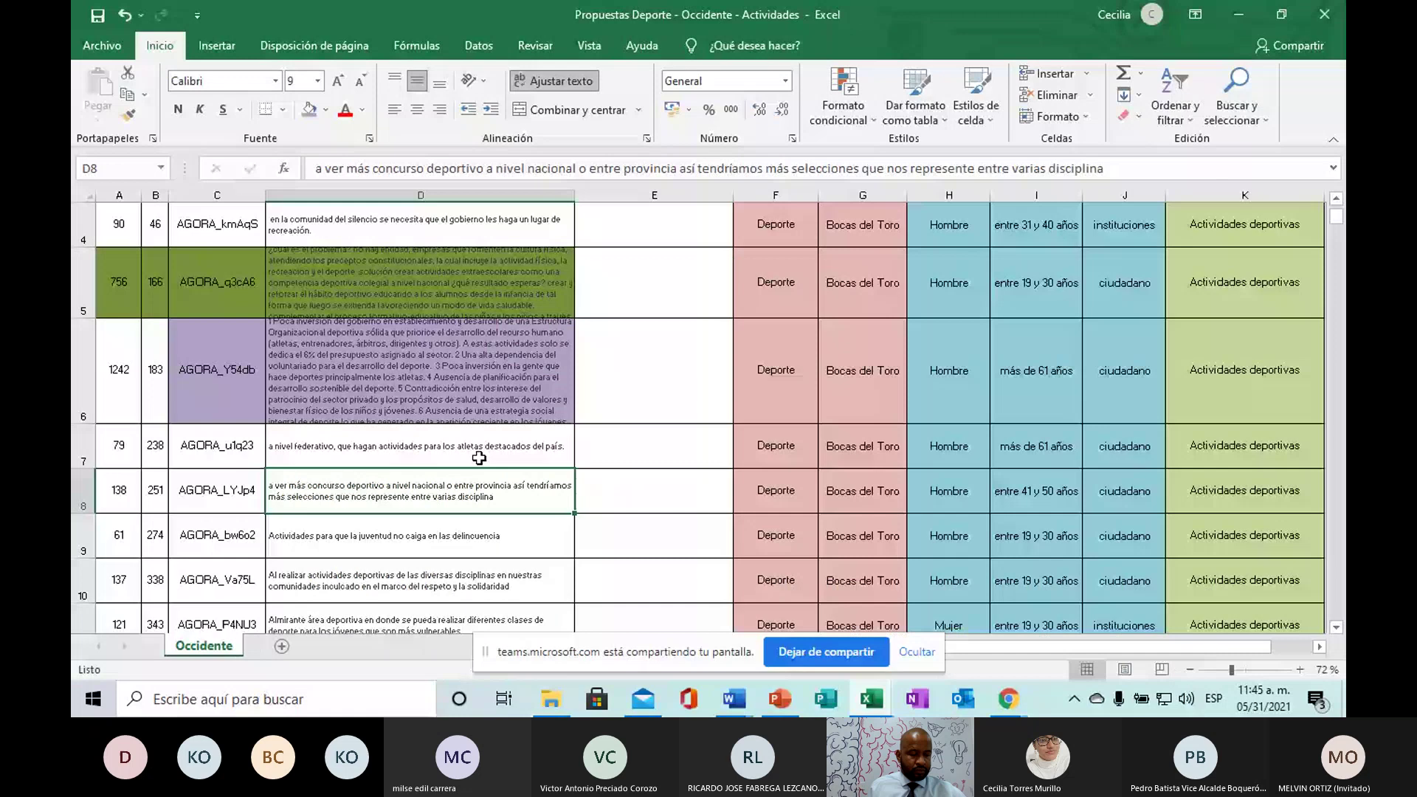
pyautogui.scroll(-1, 479, 458)
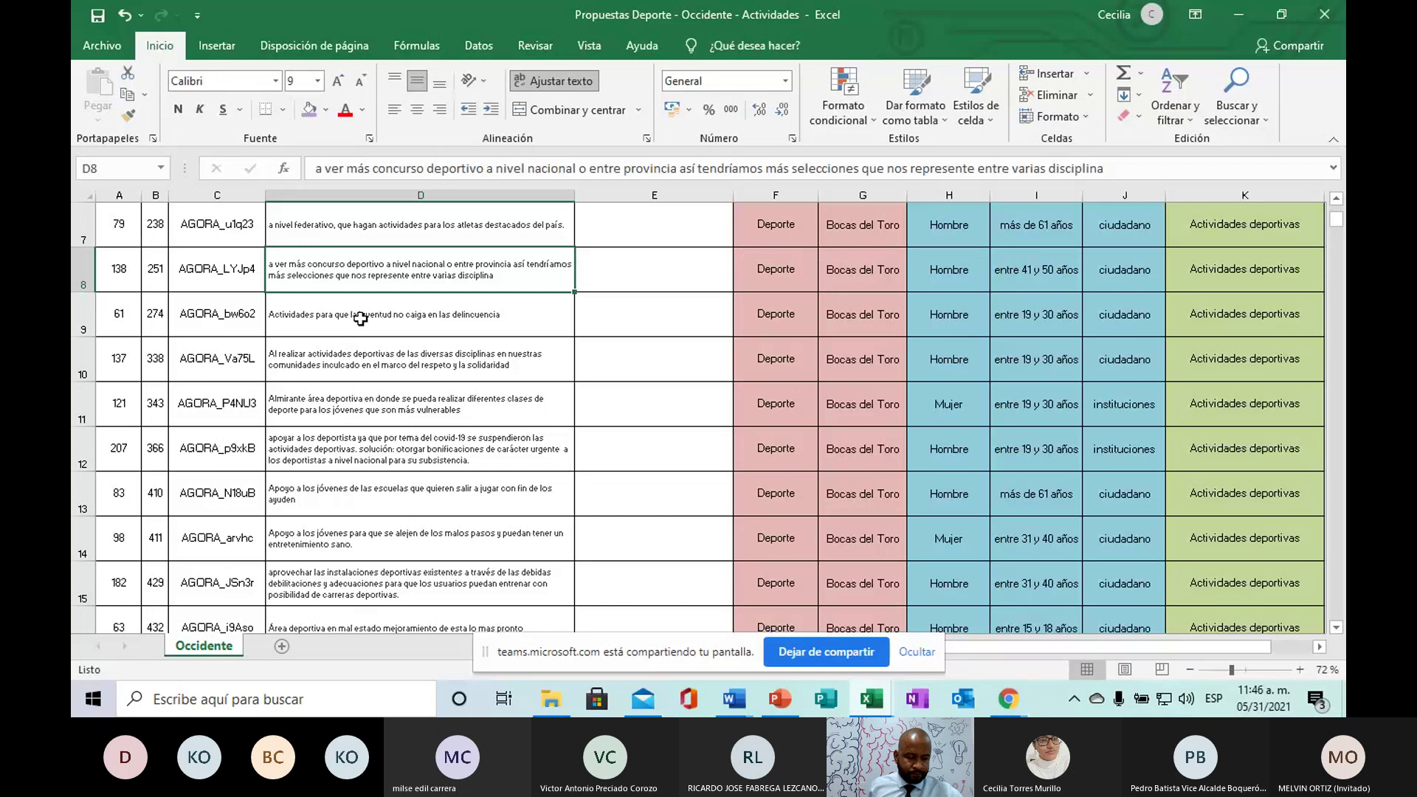
# Step: Compare the row 9 proposal with the problem entries in the Vinculación de Problema y Solución (1) workbook, then return to the Propuestas Deporte workbook
pyautogui.click(362, 319)
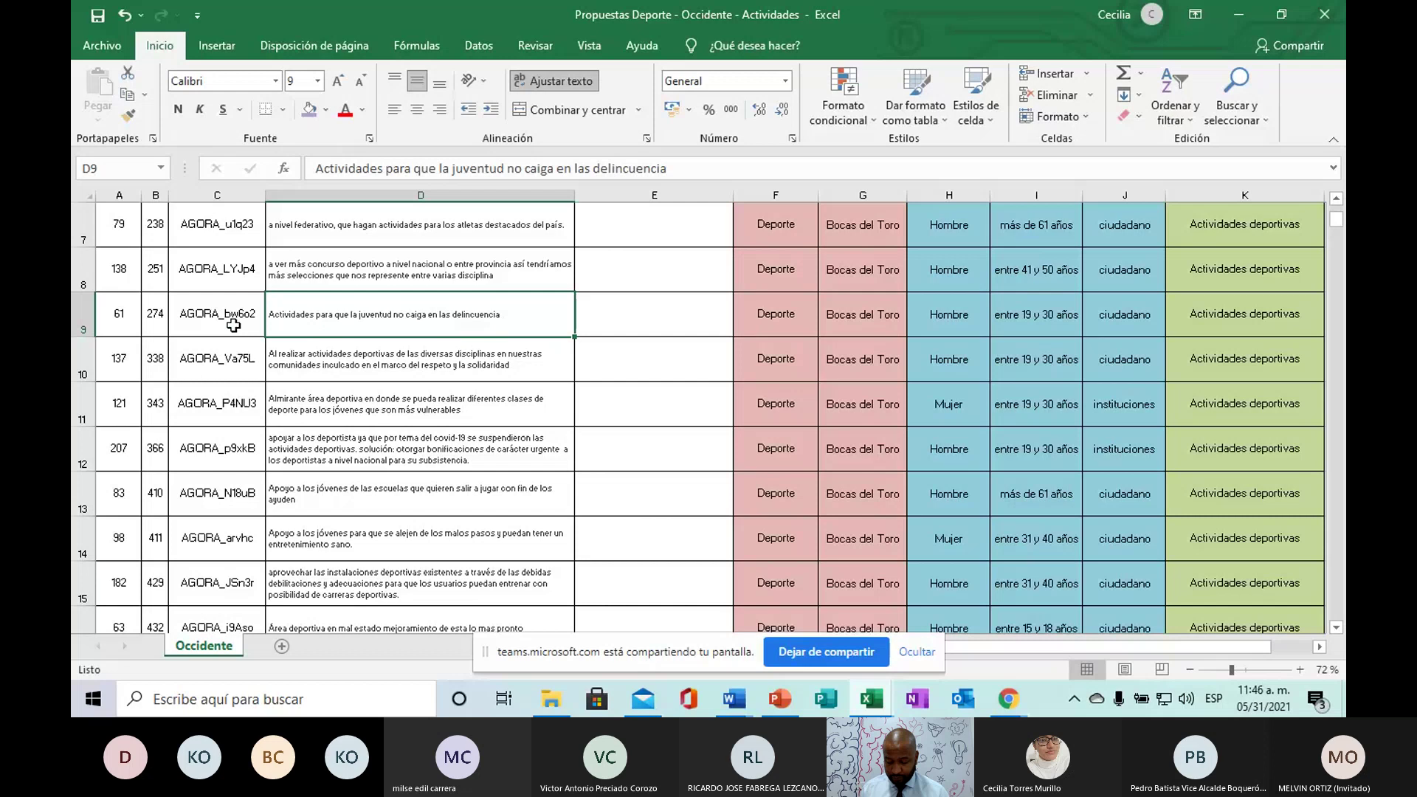
pyautogui.moveTo(233, 325); pyautogui.dragTo(318, 327)
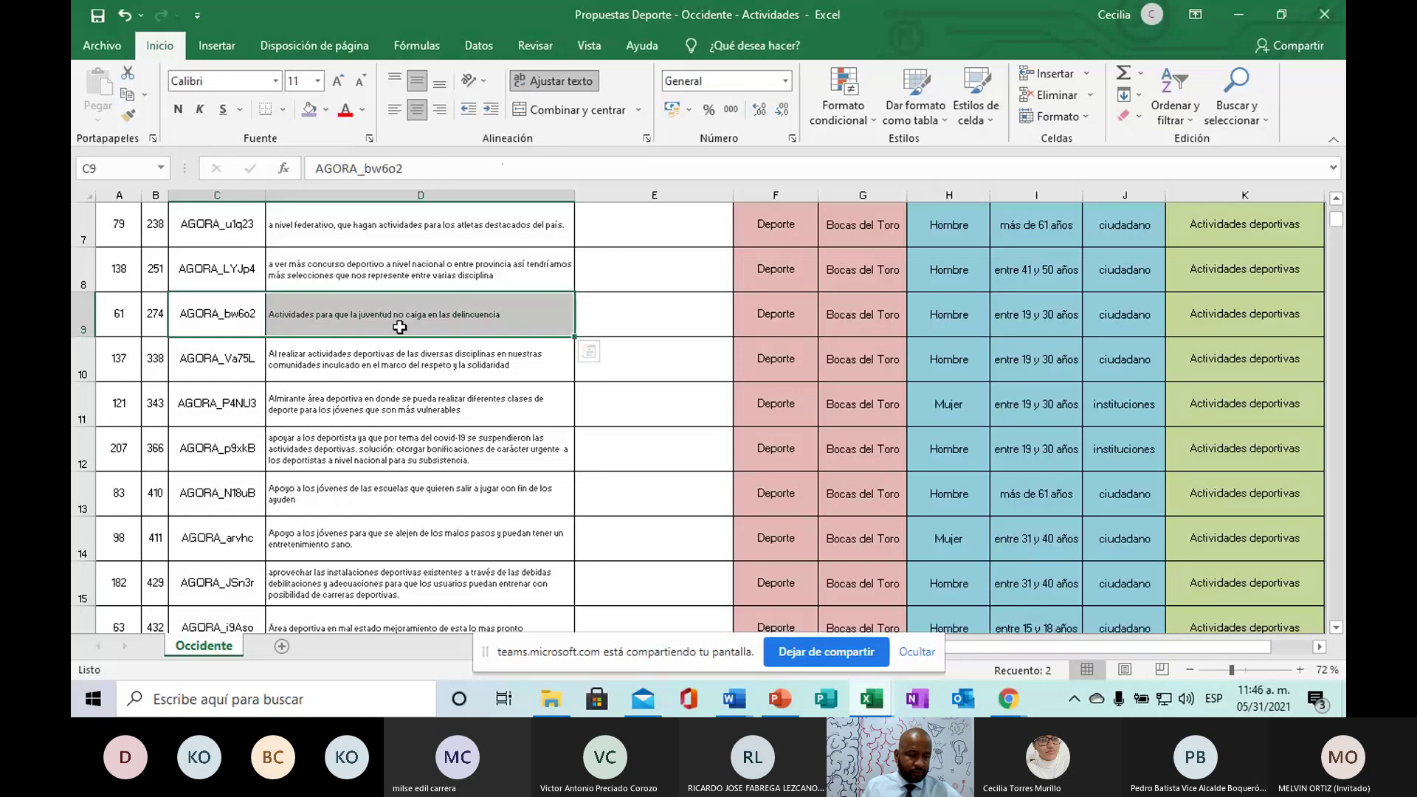
pyautogui.hotkey('alt', 'Tab')
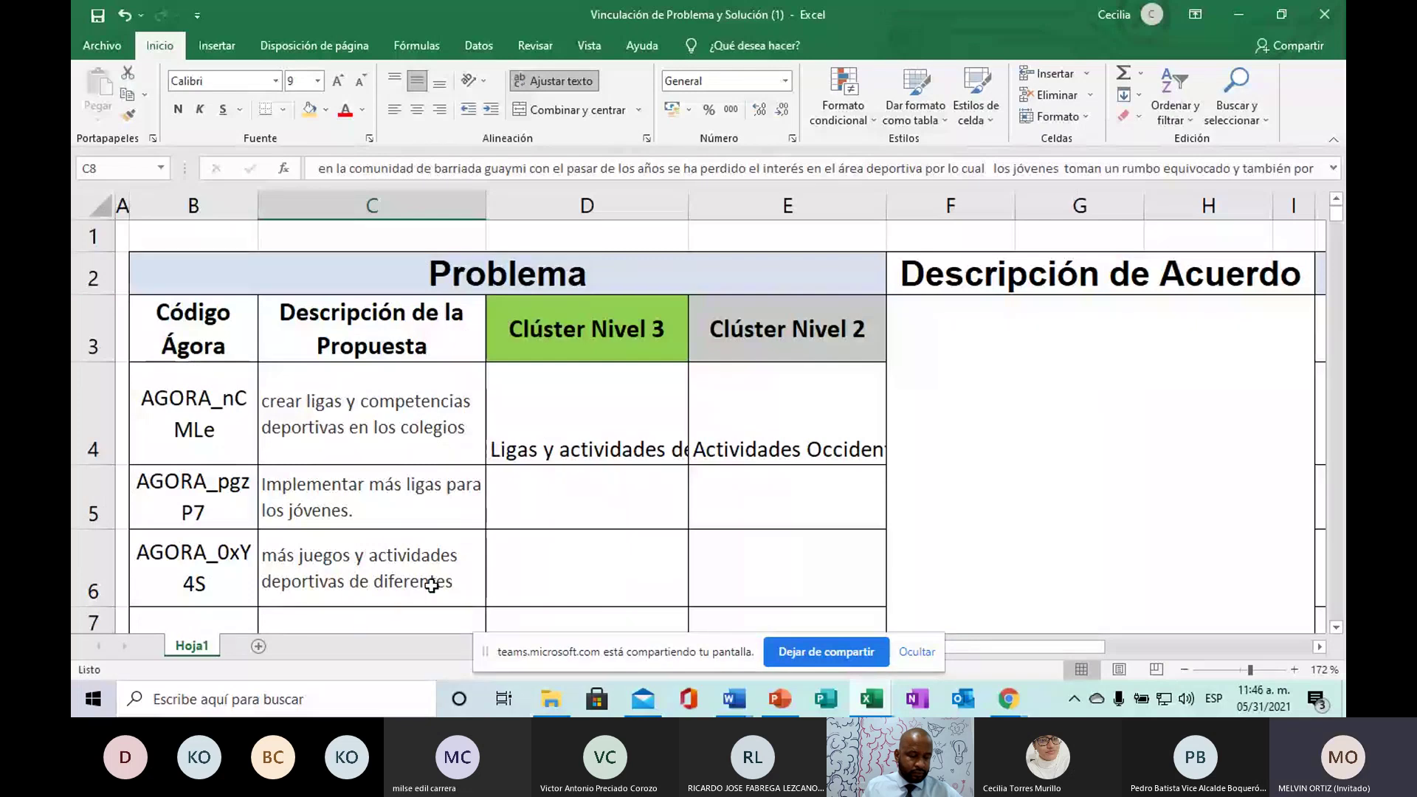
pyautogui.click(869, 701)
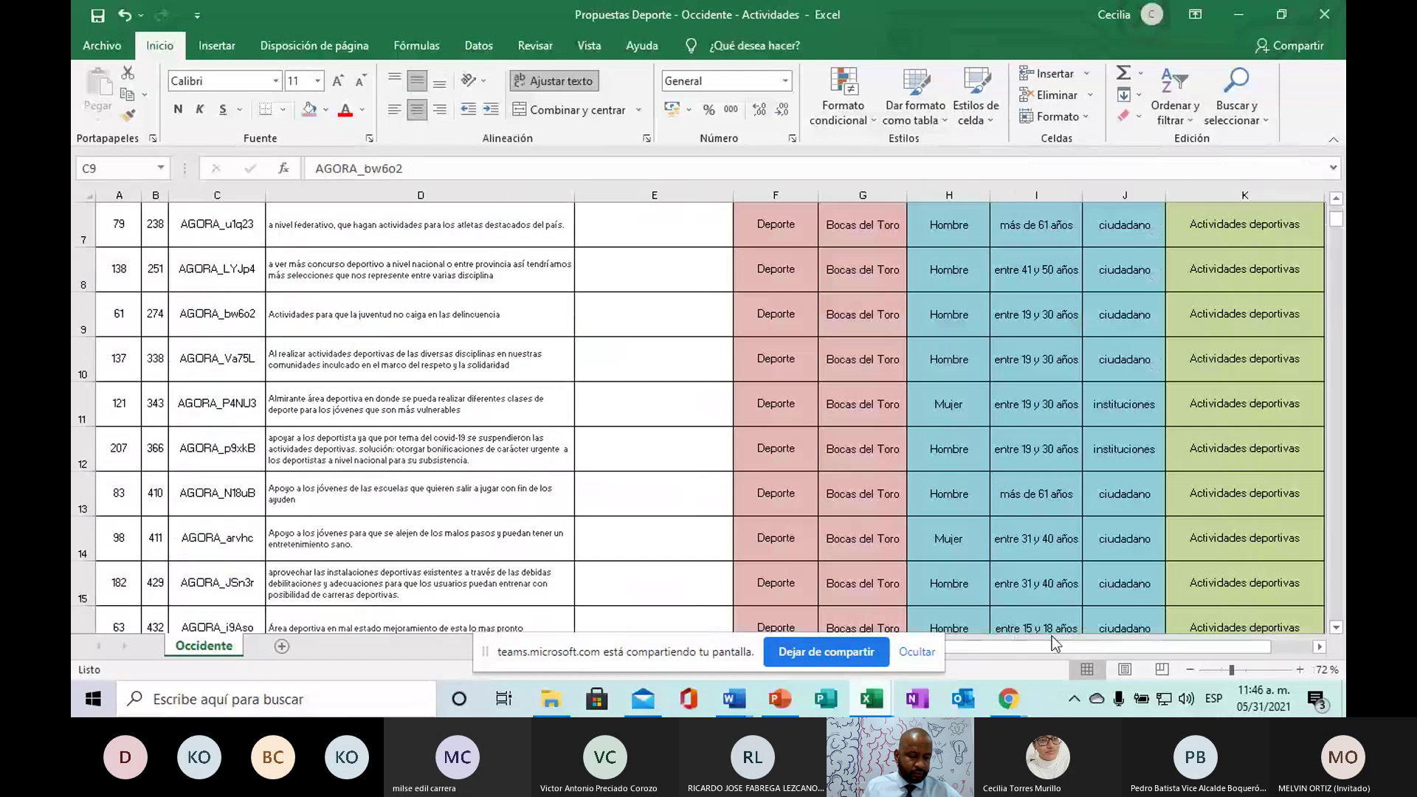
pyautogui.hotkey('shift', 'Right')
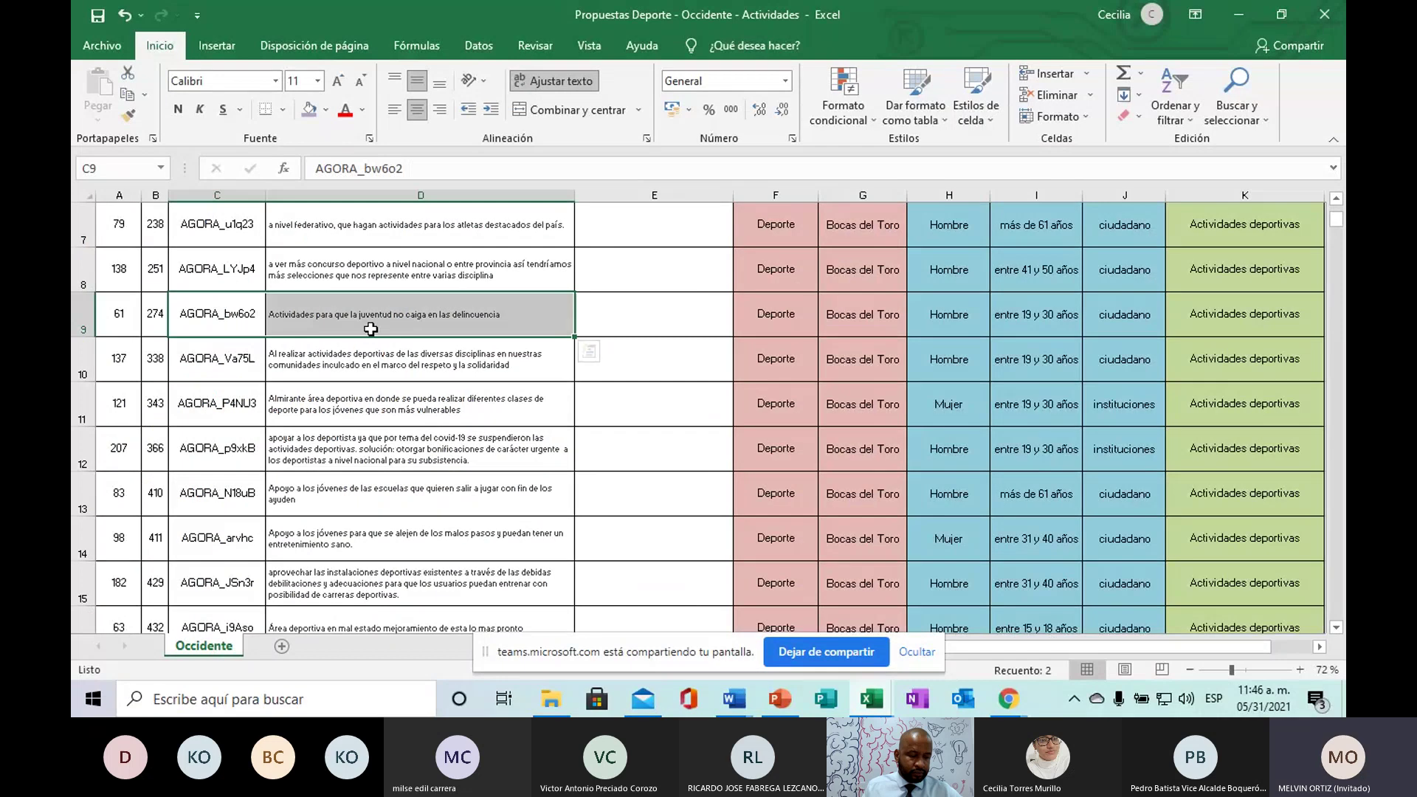
# Step: Fill the code and description cells C9:D9 with the standard yellow colour
pyautogui.click(125, 318)
pyautogui.click(247, 309)
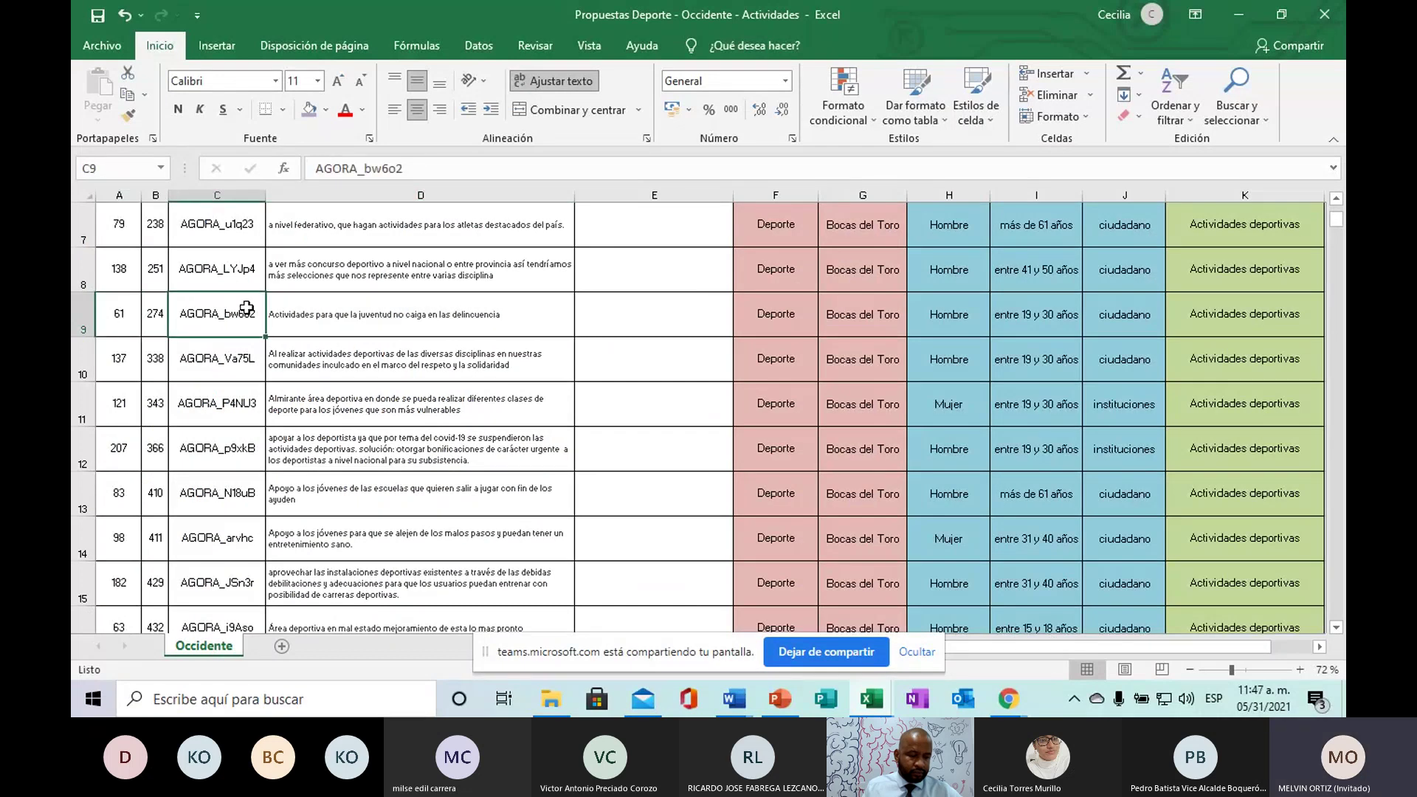
pyautogui.hotkey('shift', 'Right')
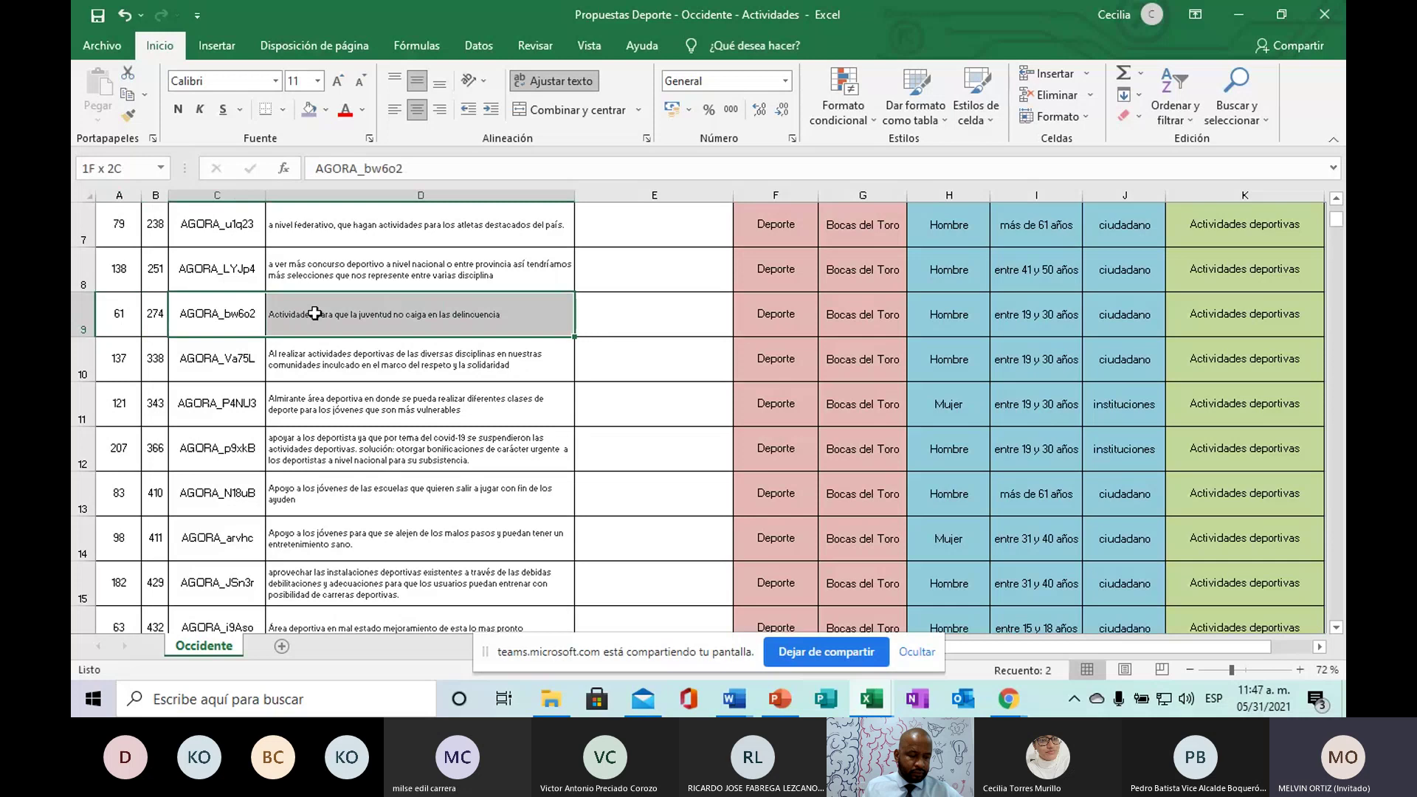
pyautogui.click(326, 112)
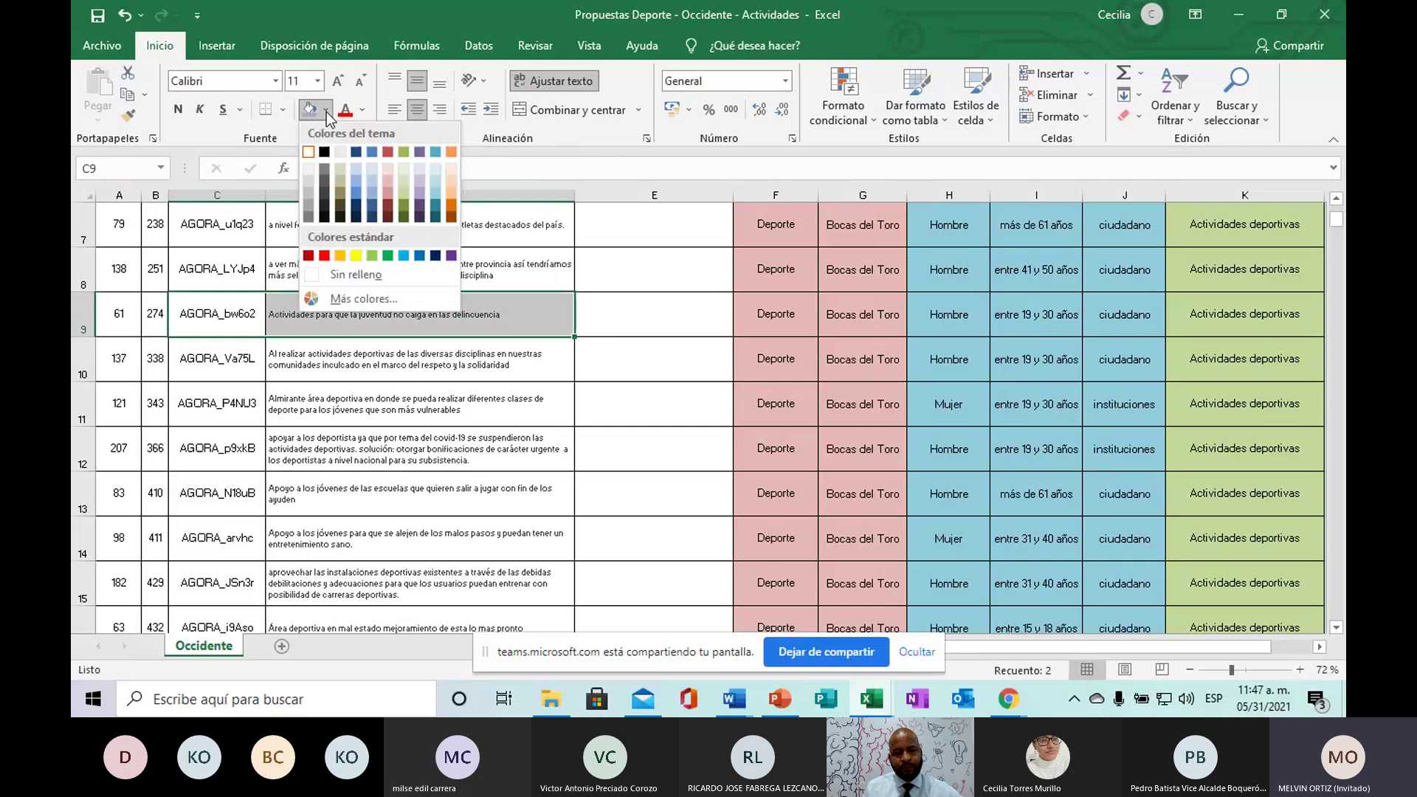
pyautogui.click(356, 254)
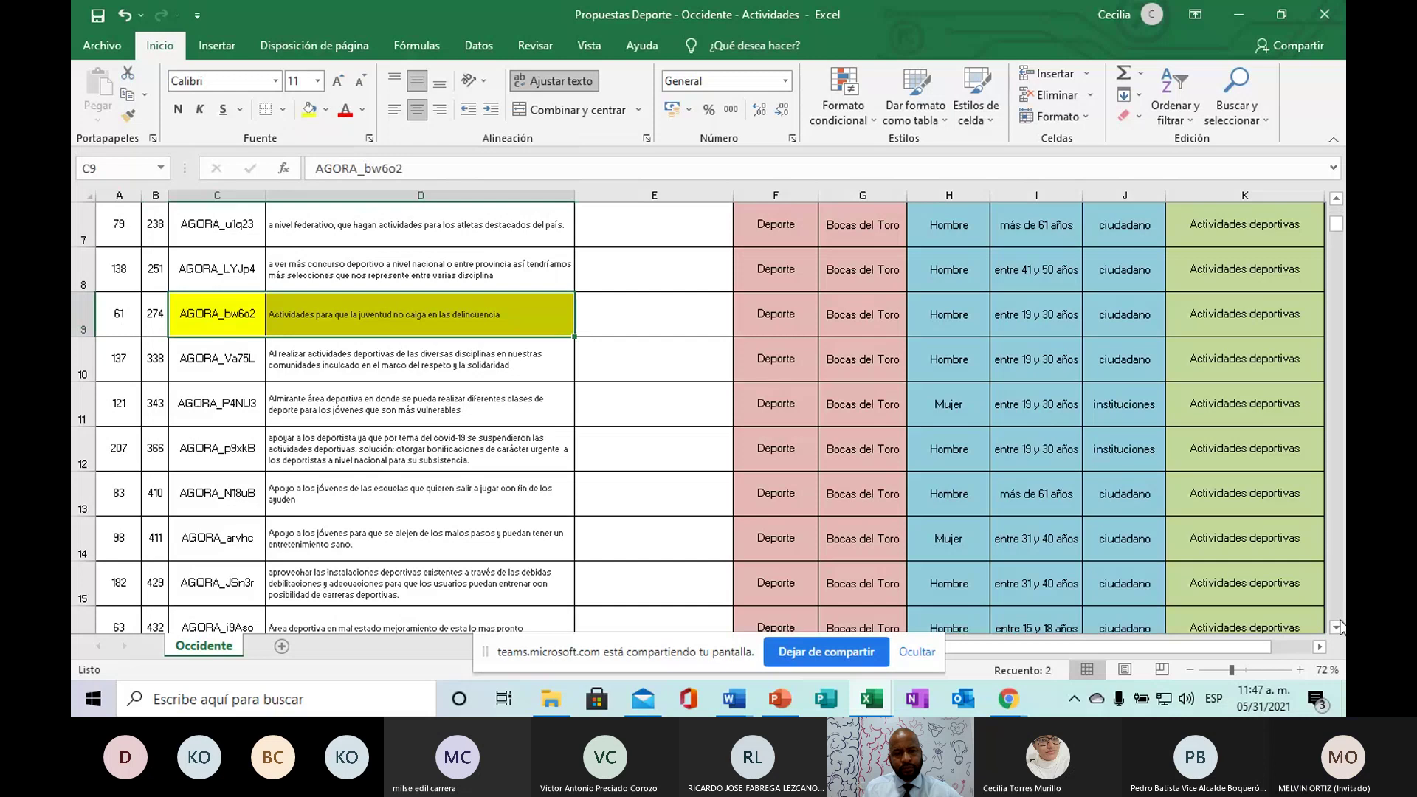
# Step: Fill the code and description cells C11:D11 of the Almirante sports area proposal with yellow
pyautogui.scroll(-3, 1342, 214)
pyautogui.click(1336, 198)
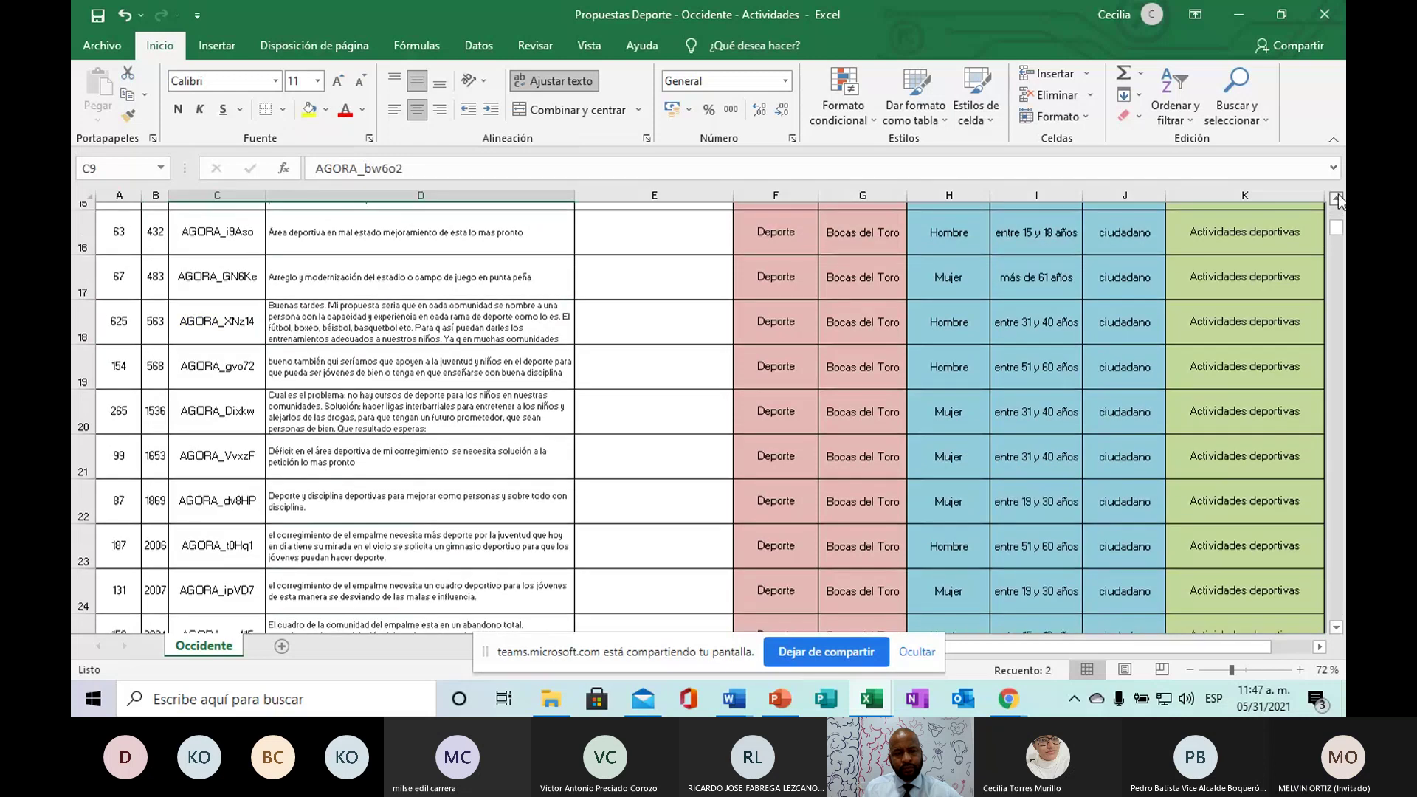
pyautogui.click(1337, 198)
pyautogui.click(1336, 198)
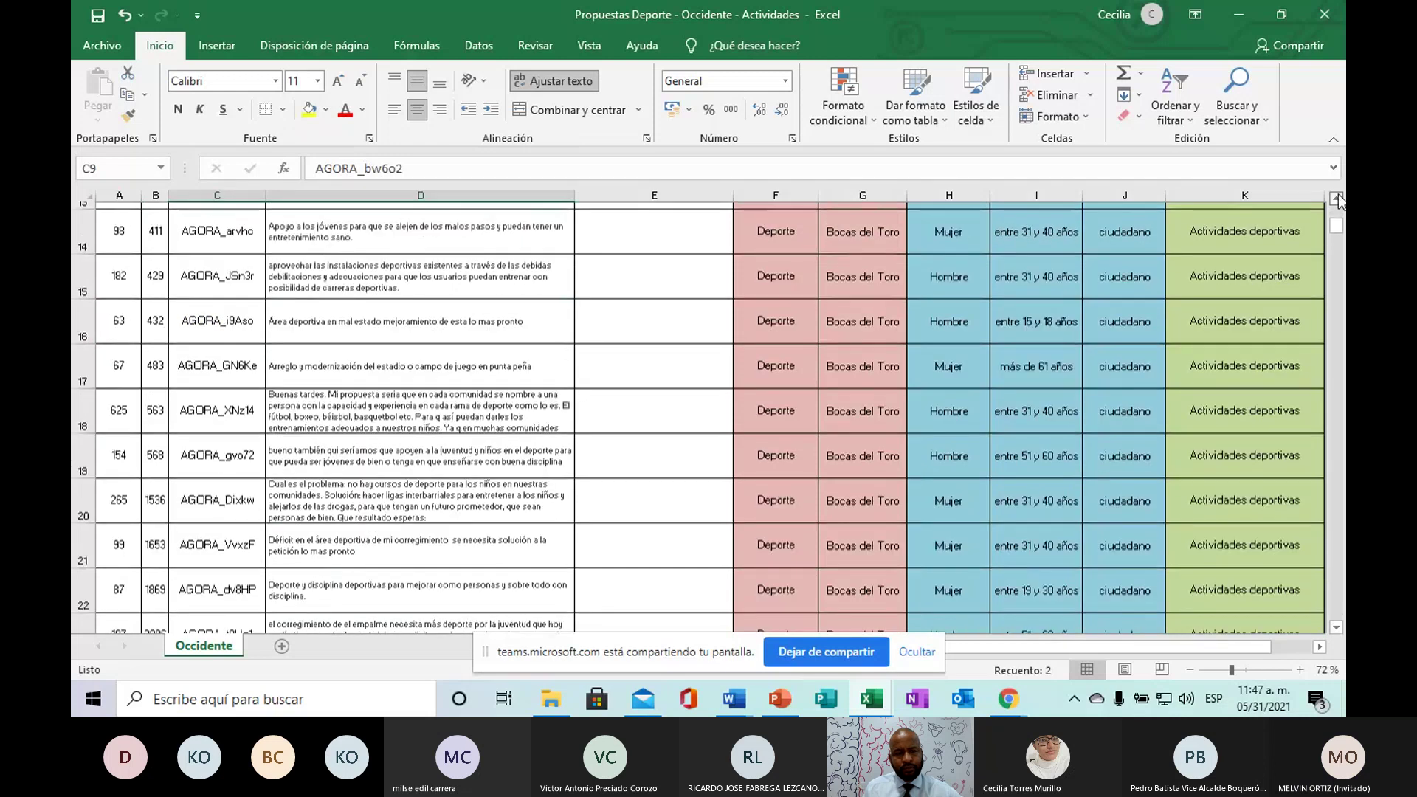
pyautogui.scroll(2, 499, 304)
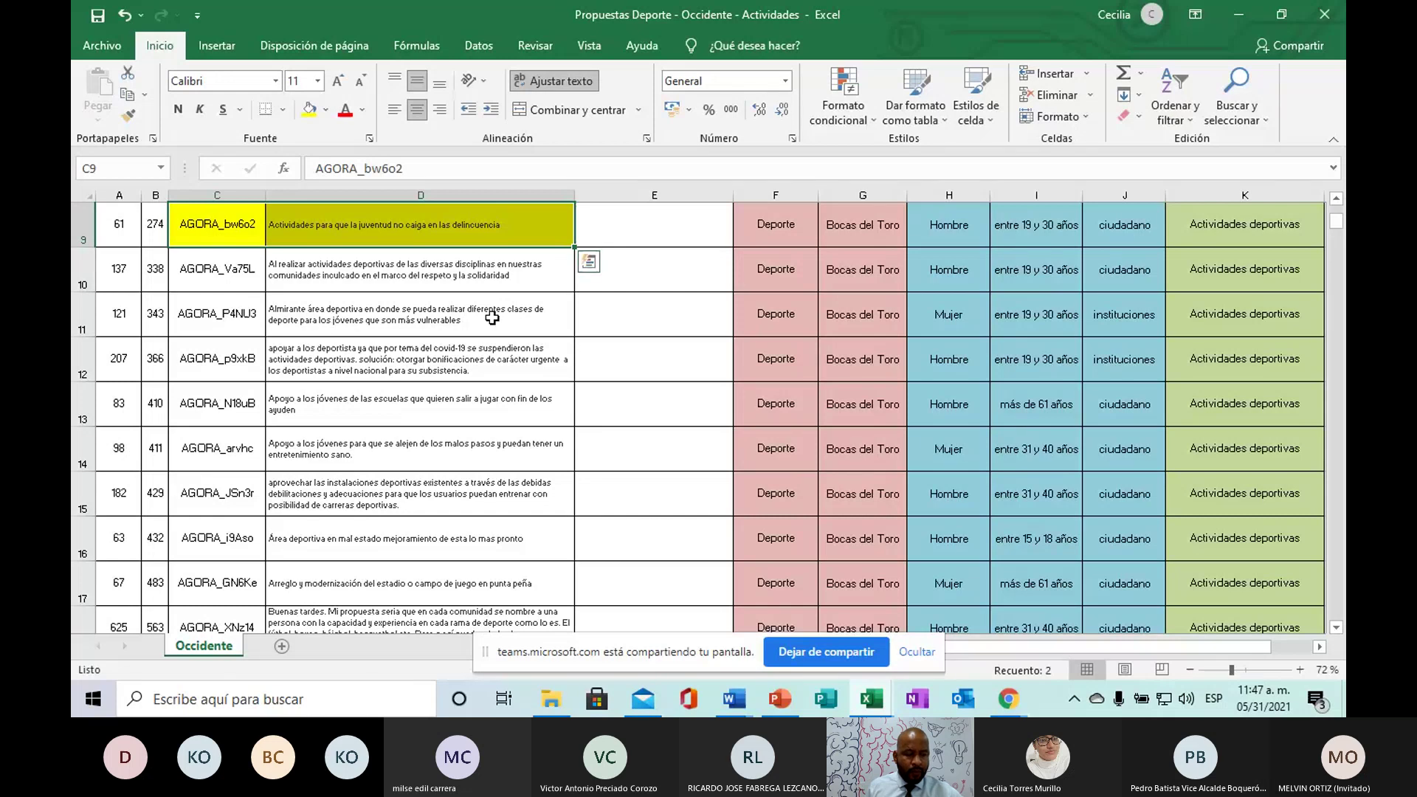
pyautogui.click(304, 329)
pyautogui.moveTo(303, 329); pyautogui.dragTo(220, 321)
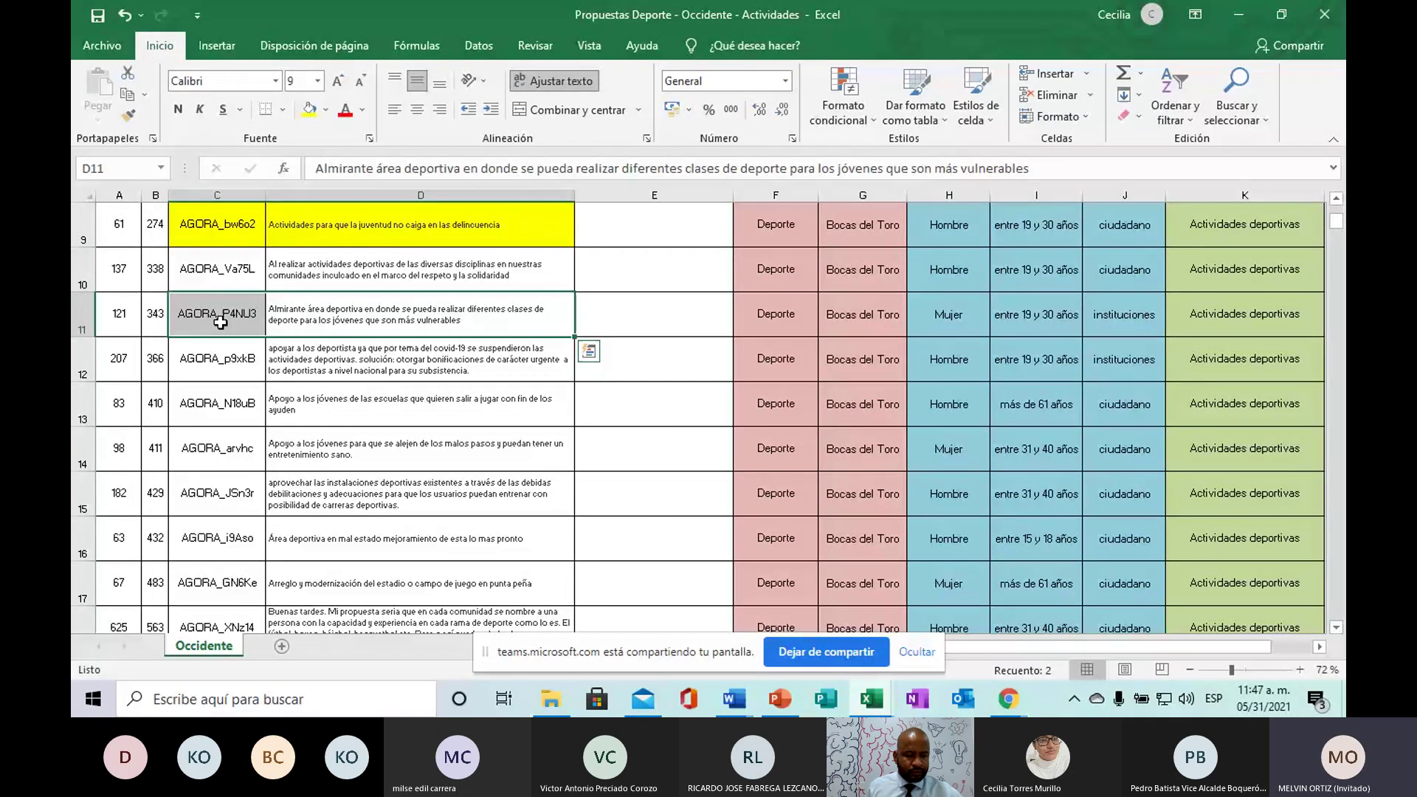
pyautogui.press('Escape')
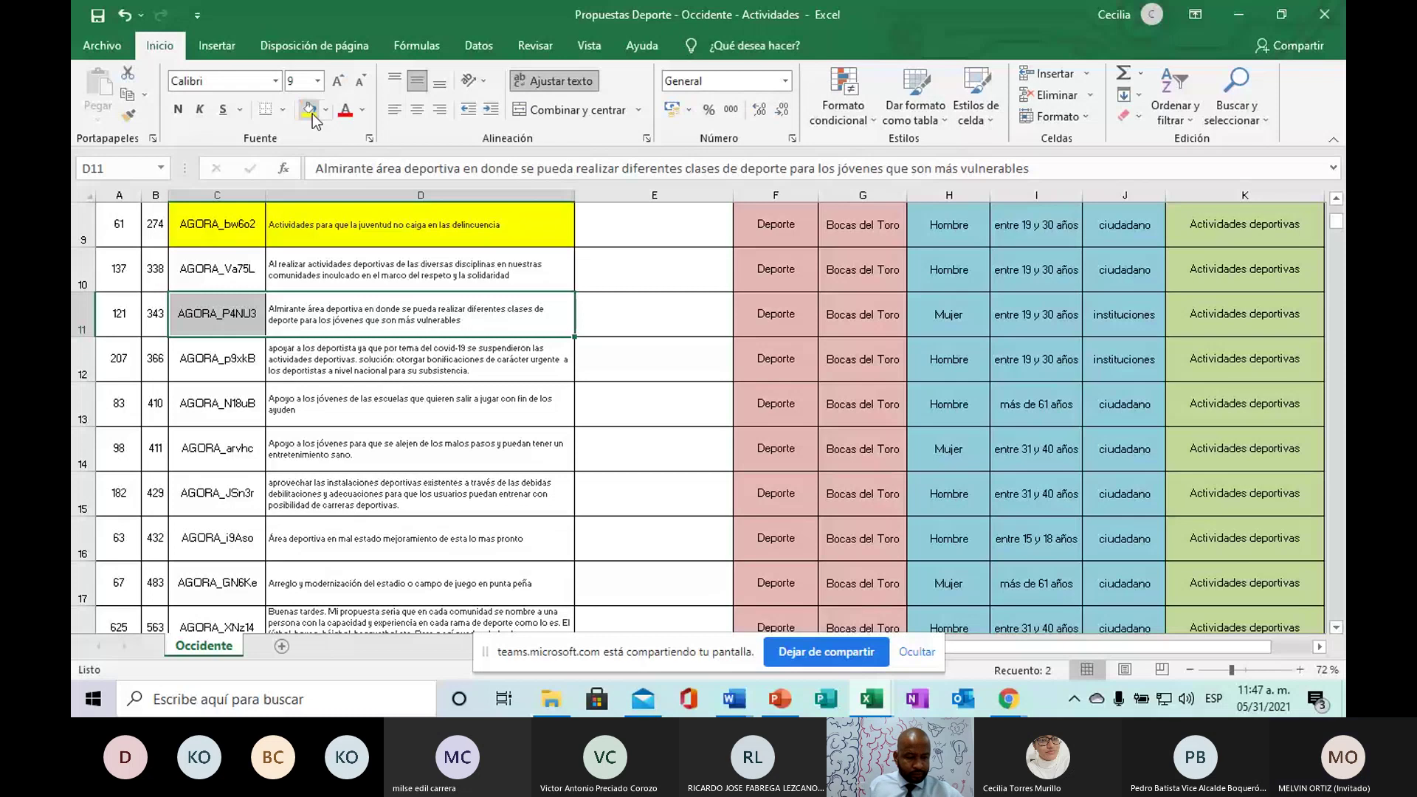
pyautogui.scroll(4, 760, 446)
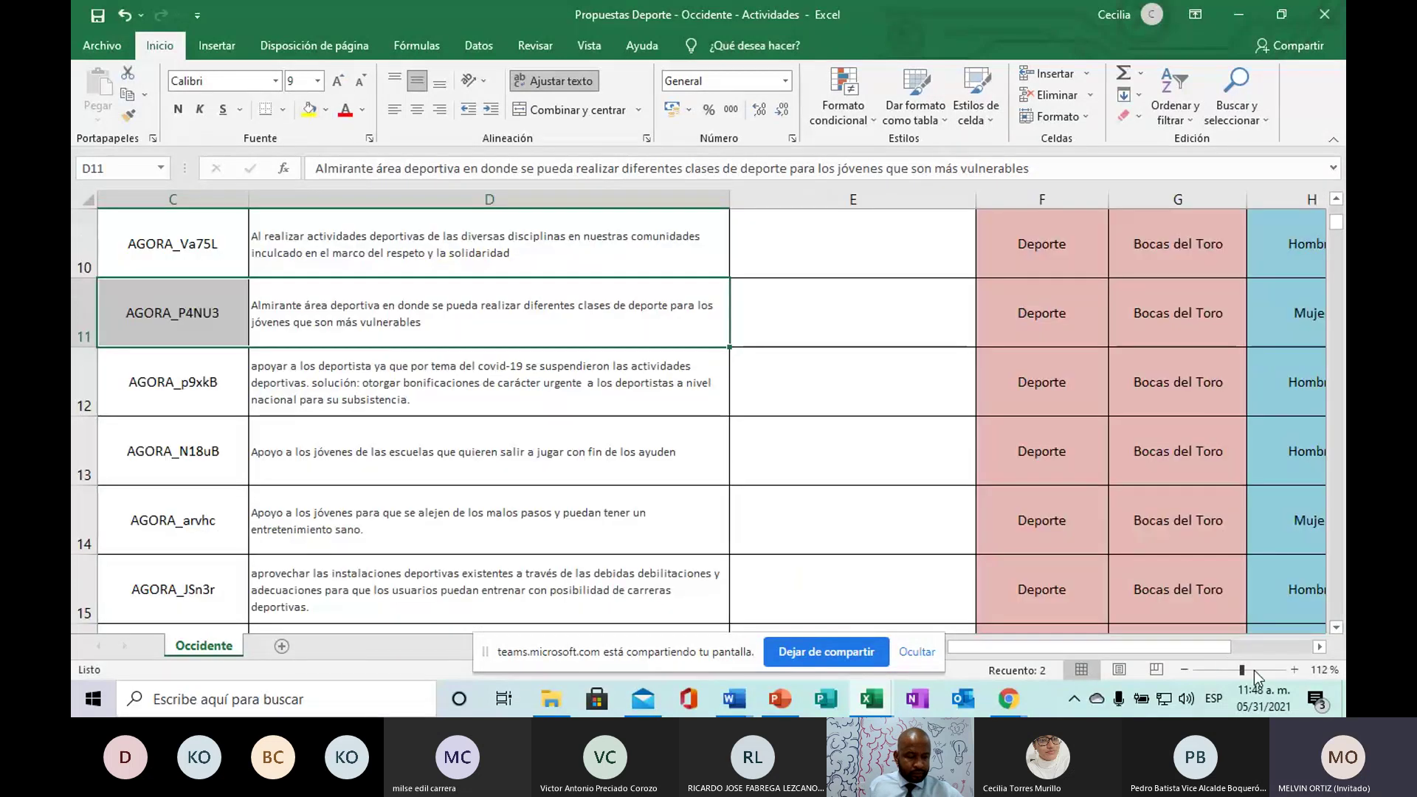
pyautogui.click(1255, 671)
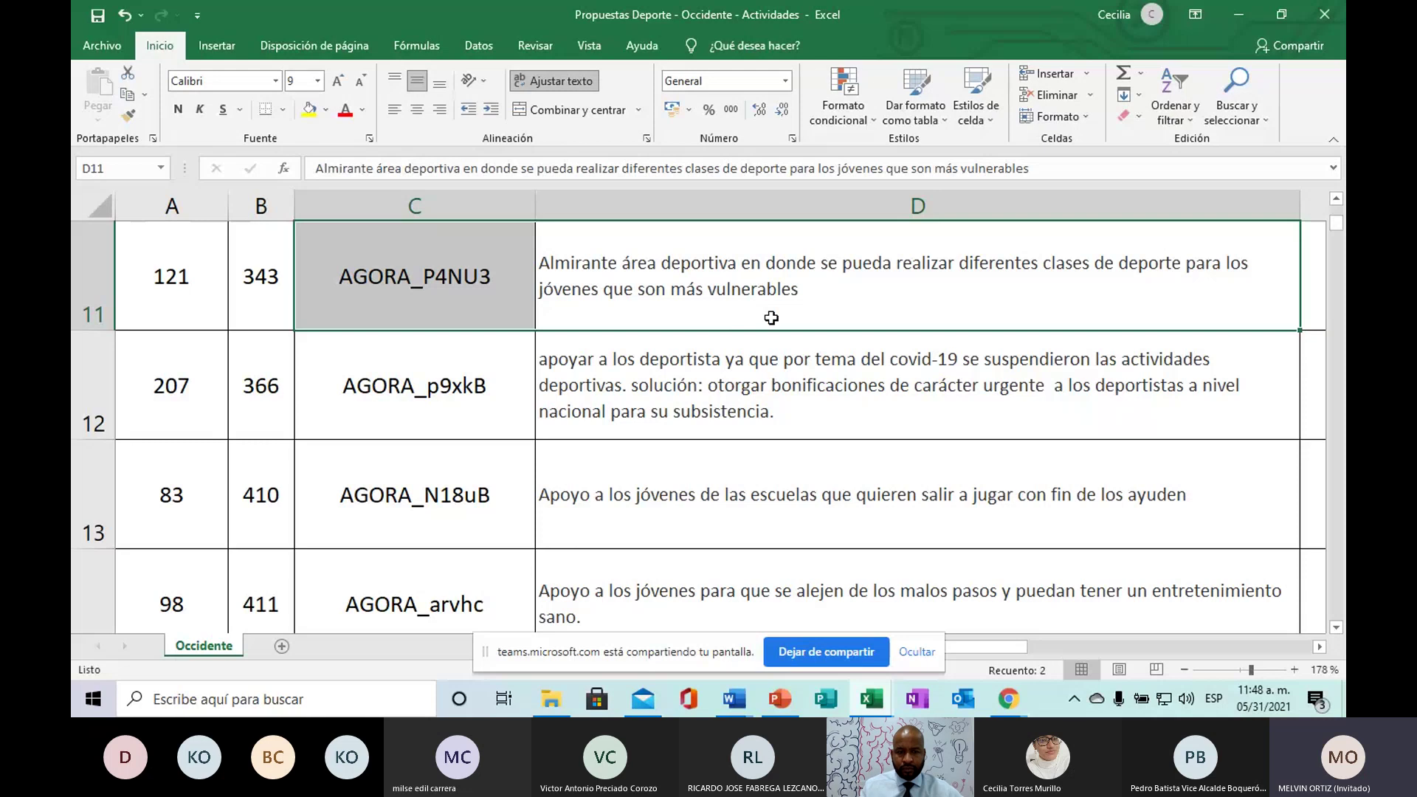
pyautogui.click(310, 110)
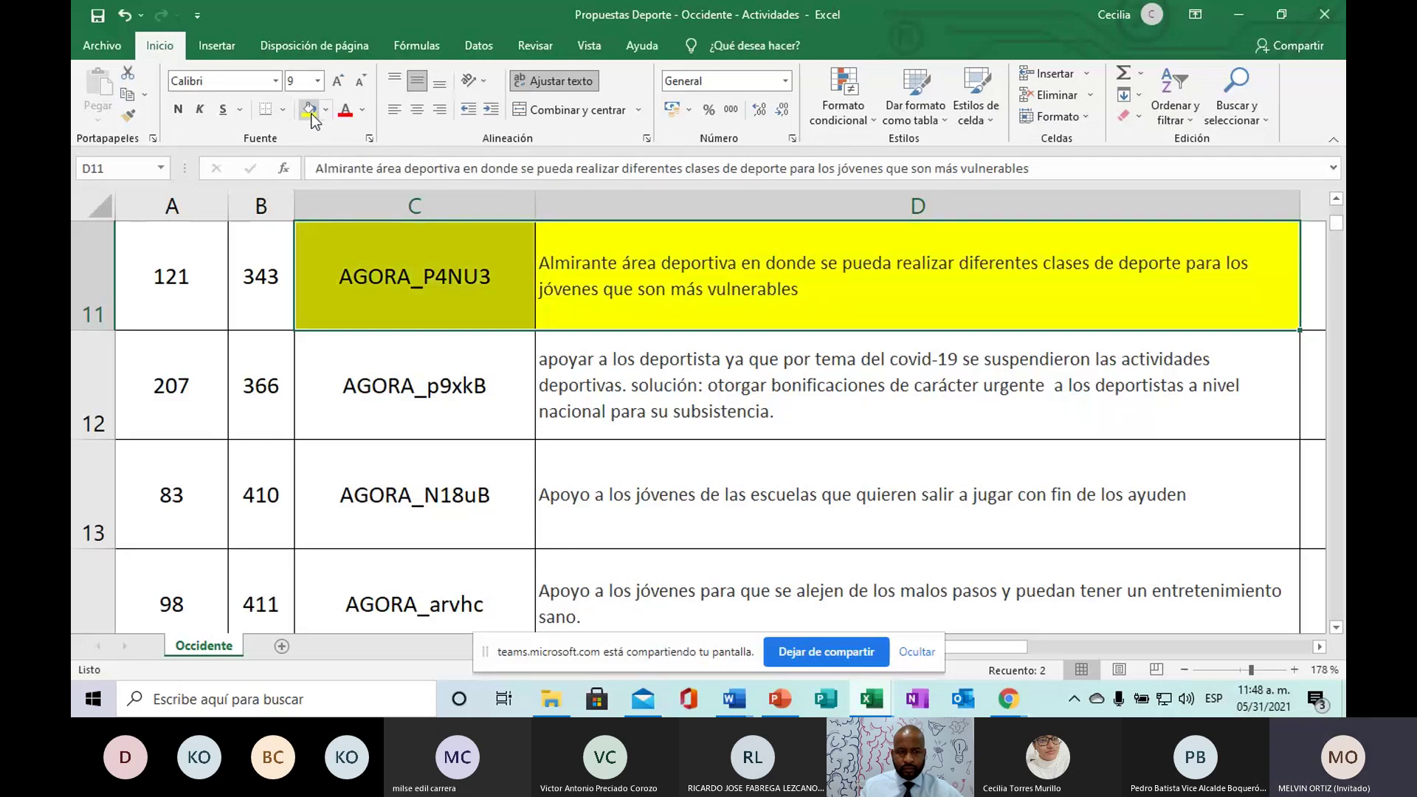
# Step: Review the classification columns F to J for row 11, then select the code of the row 12 proposal
pyautogui.click(1318, 648)
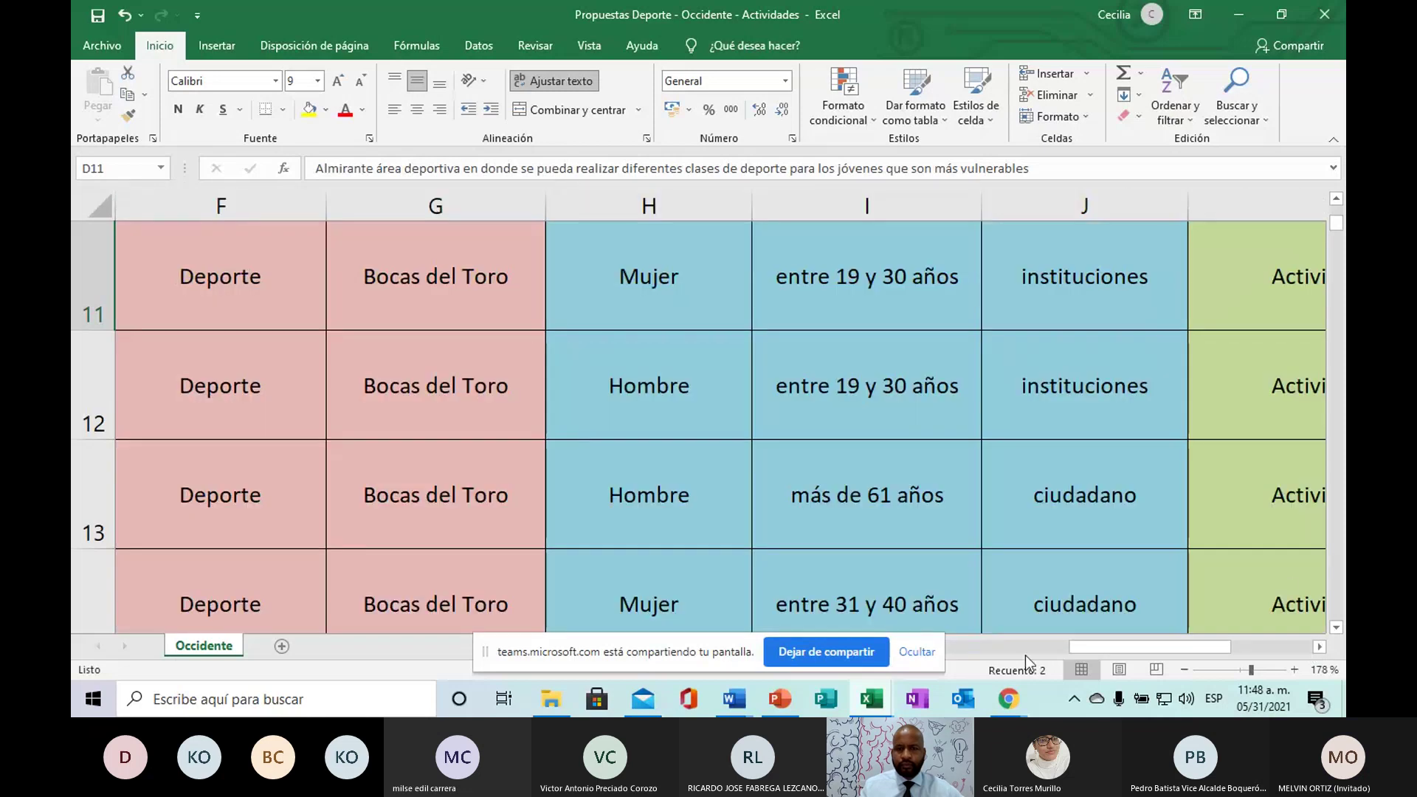
pyautogui.click(1029, 652)
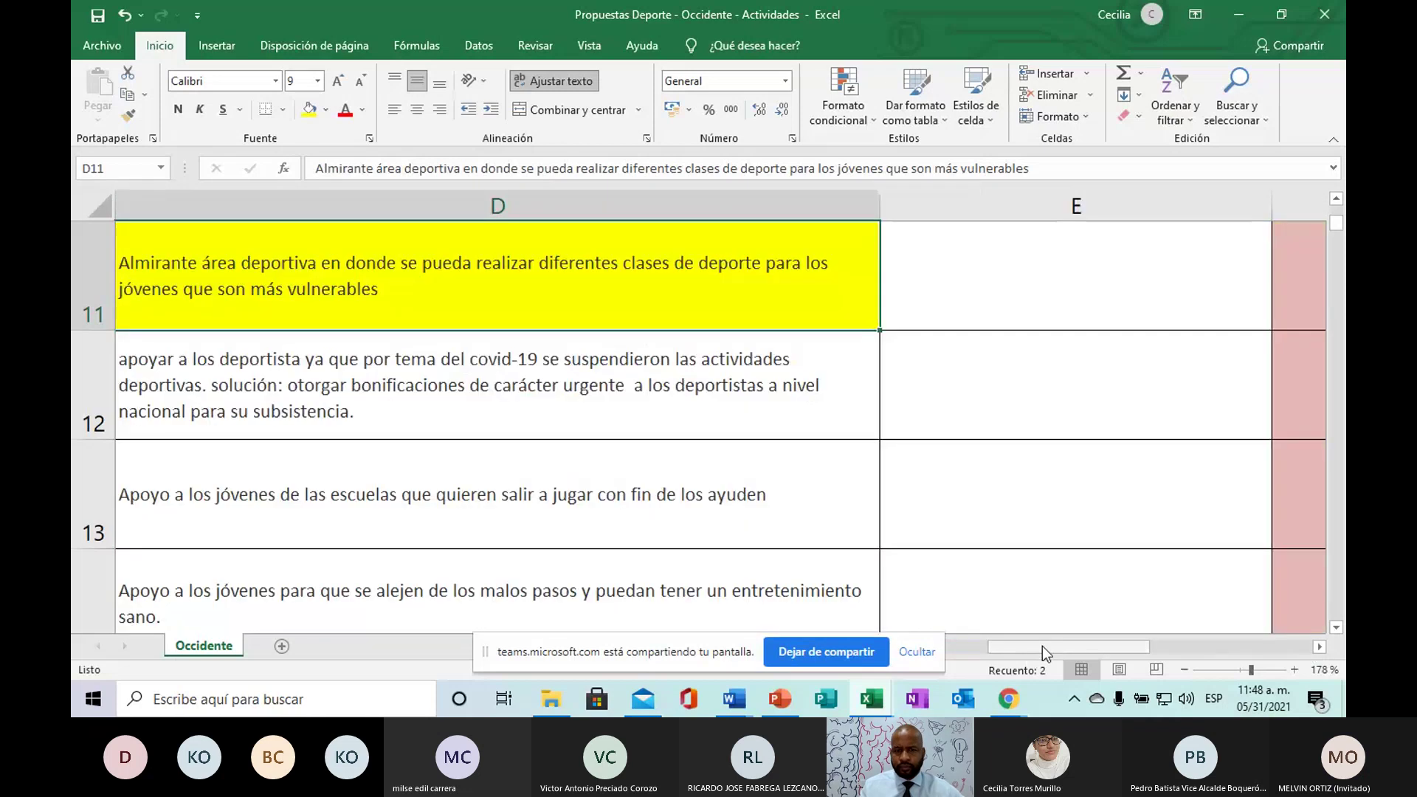
pyautogui.hscroll(-3, 848, 354)
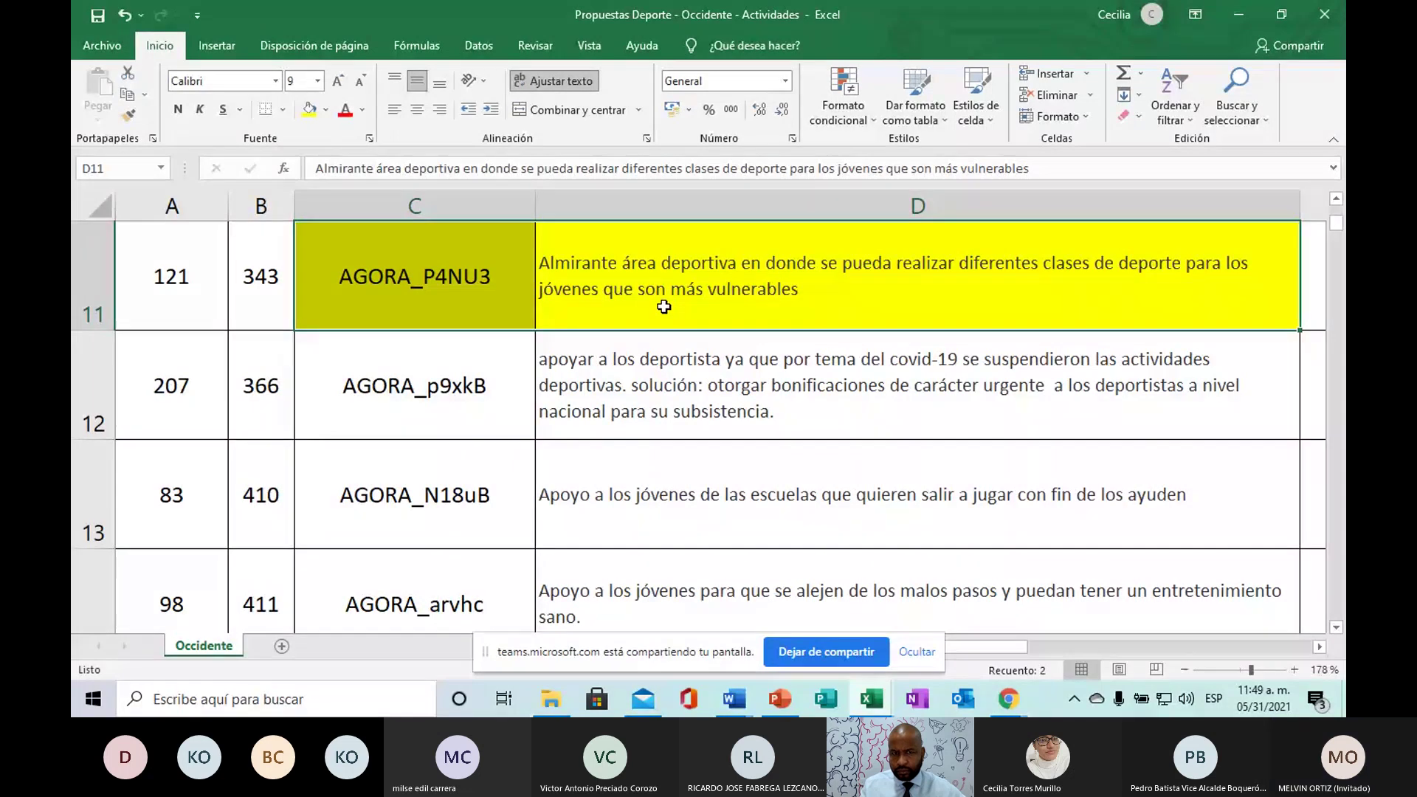
pyautogui.click(425, 399)
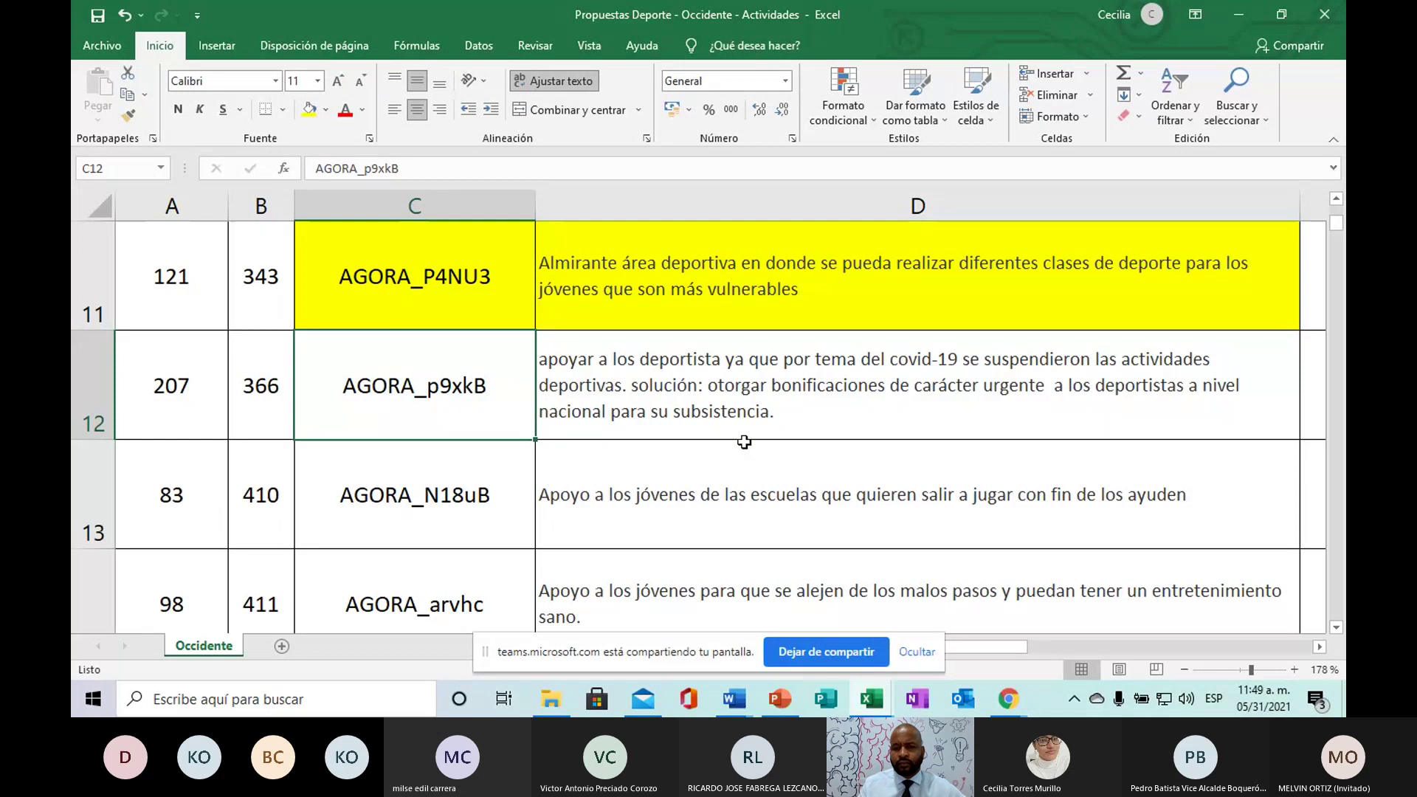
# Step: Review problem entries B4:C6 in the Vinculación de Problema y Solución (1) workbook, then return to the Propuestas Deporte - Occidente - Actividades workbook
pyautogui.click(888, 685)
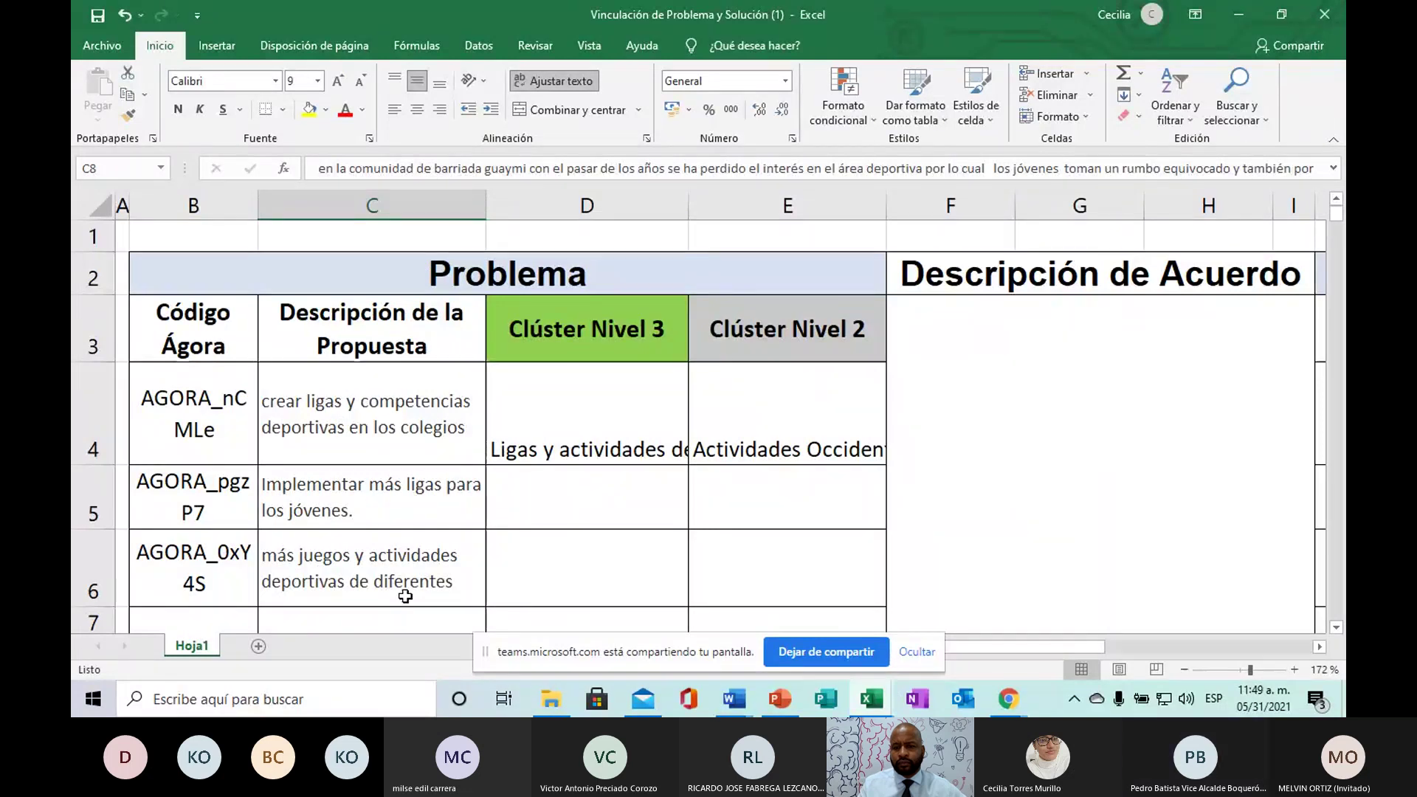
pyautogui.moveTo(315, 413); pyautogui.dragTo(343, 568)
pyautogui.moveTo(241, 432); pyautogui.dragTo(322, 533)
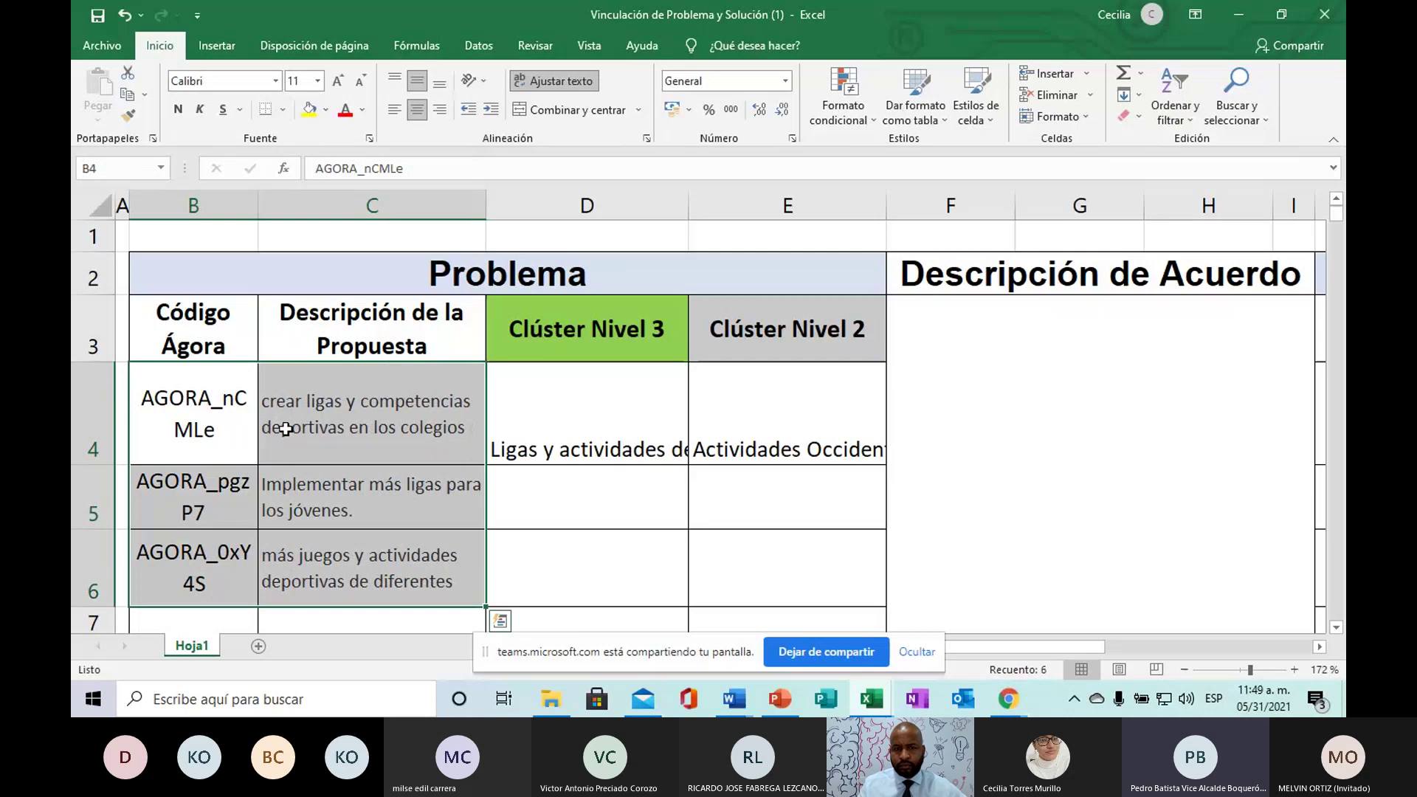
pyautogui.moveTo(228, 373); pyautogui.dragTo(293, 565)
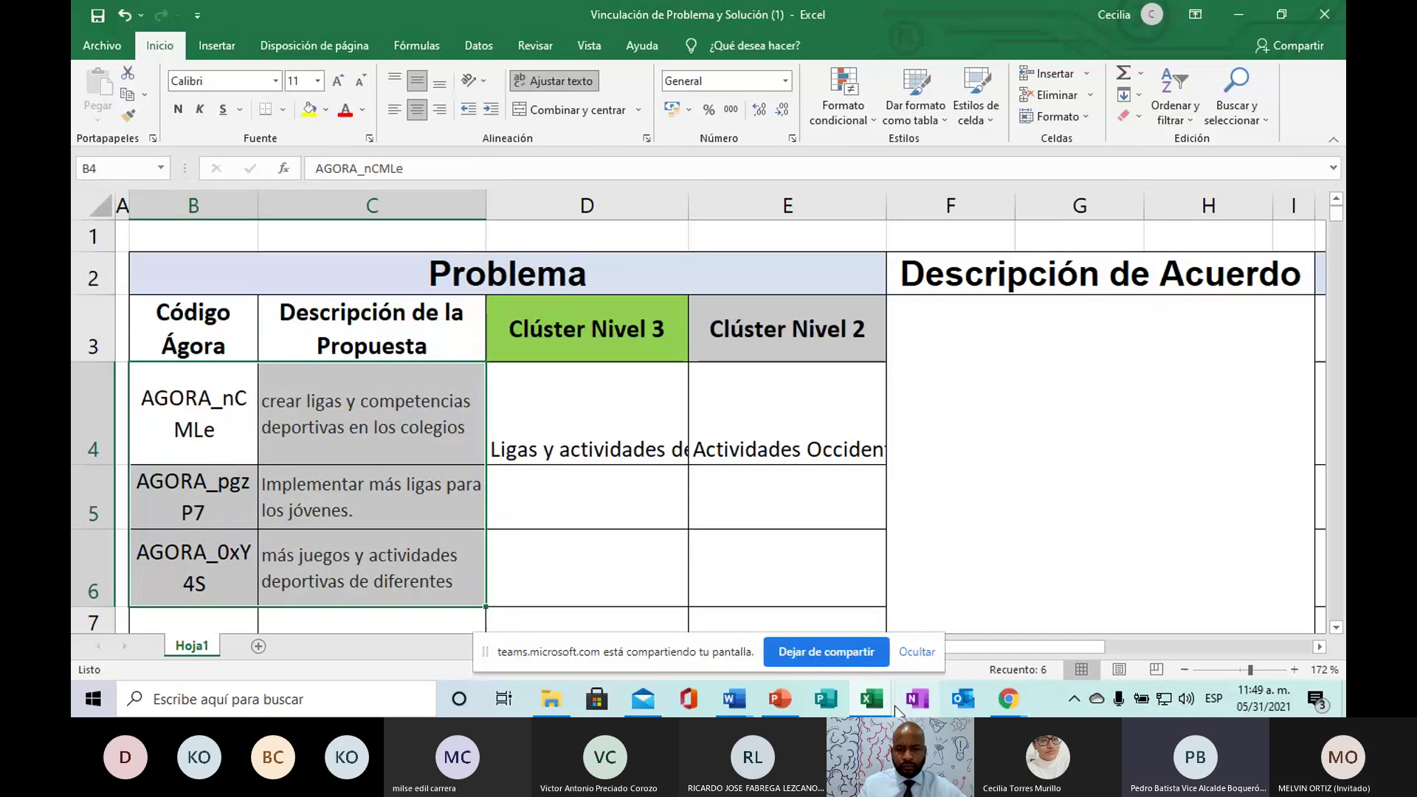
pyautogui.moveTo(888, 692)
pyautogui.click(895, 562)
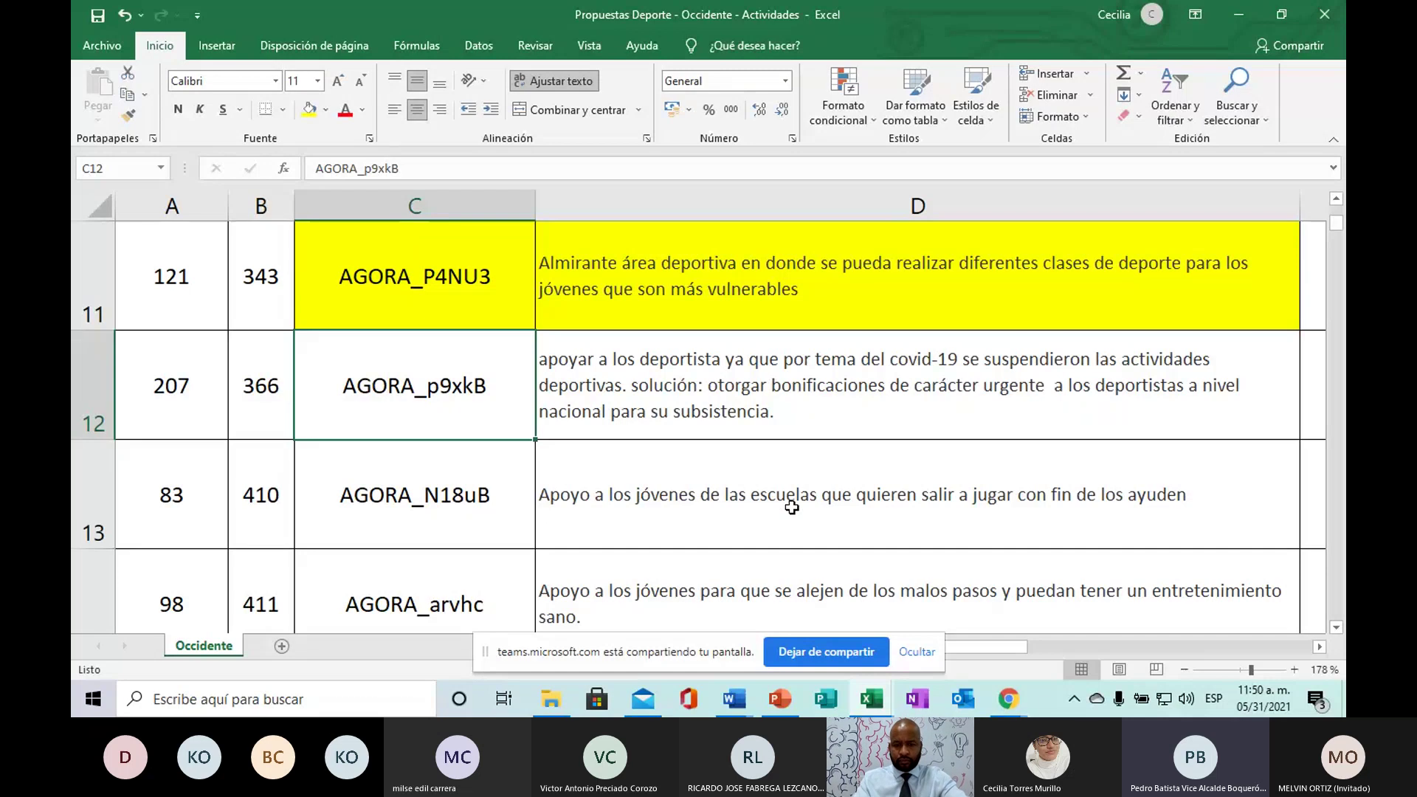
# Step: Fill the code and description cells C13:D13 of the school youth support proposal with yellow
pyautogui.click(397, 488)
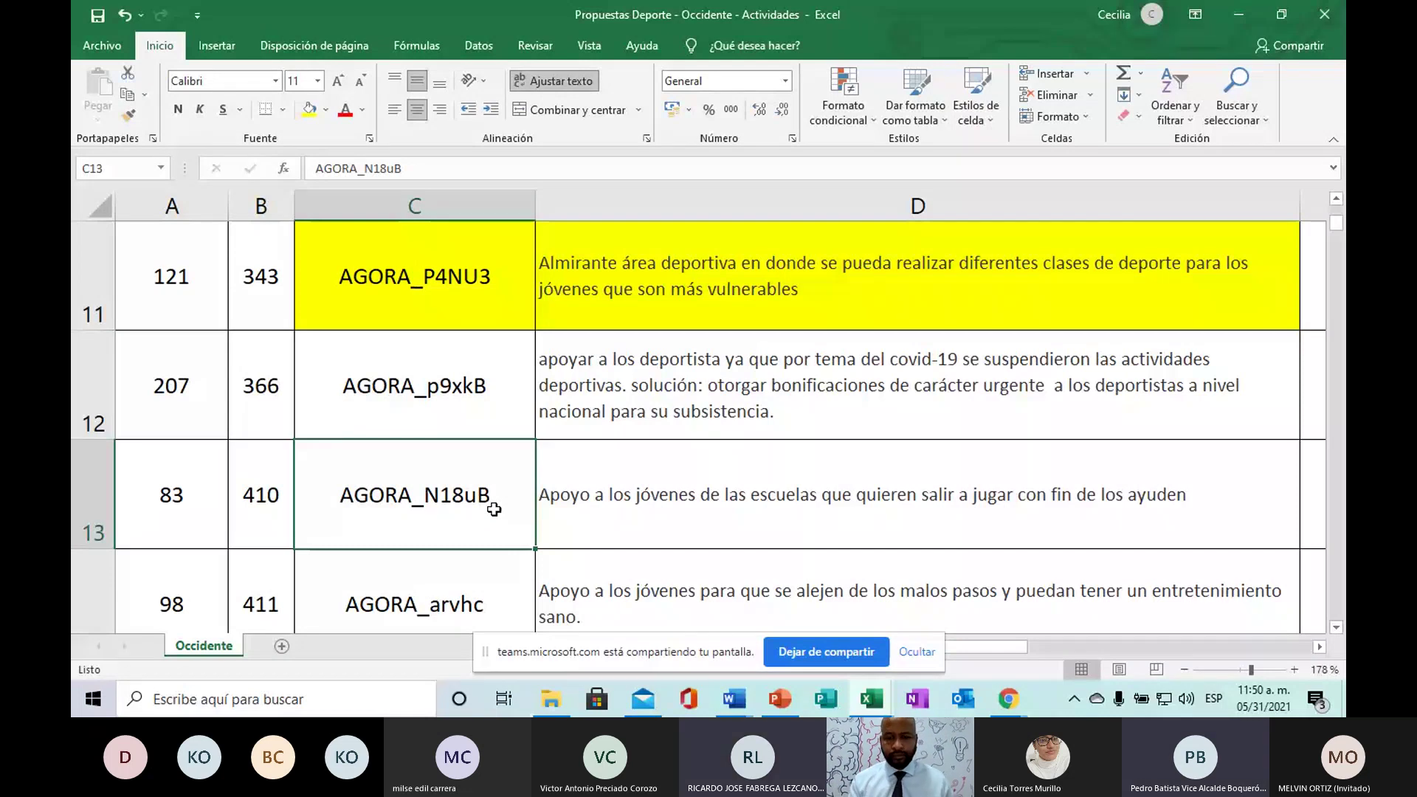
pyautogui.moveTo(494, 509); pyautogui.dragTo(566, 515)
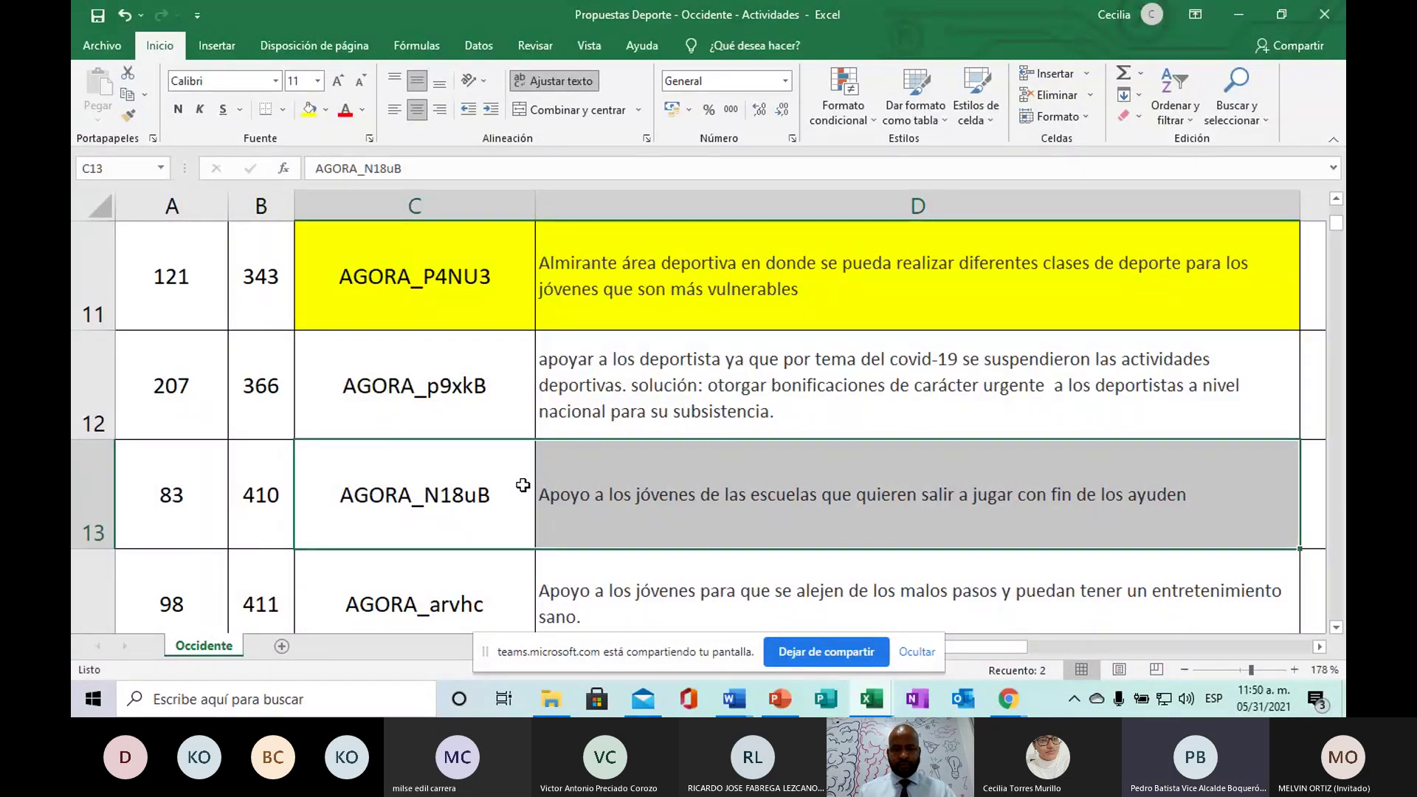
pyautogui.click(605, 496)
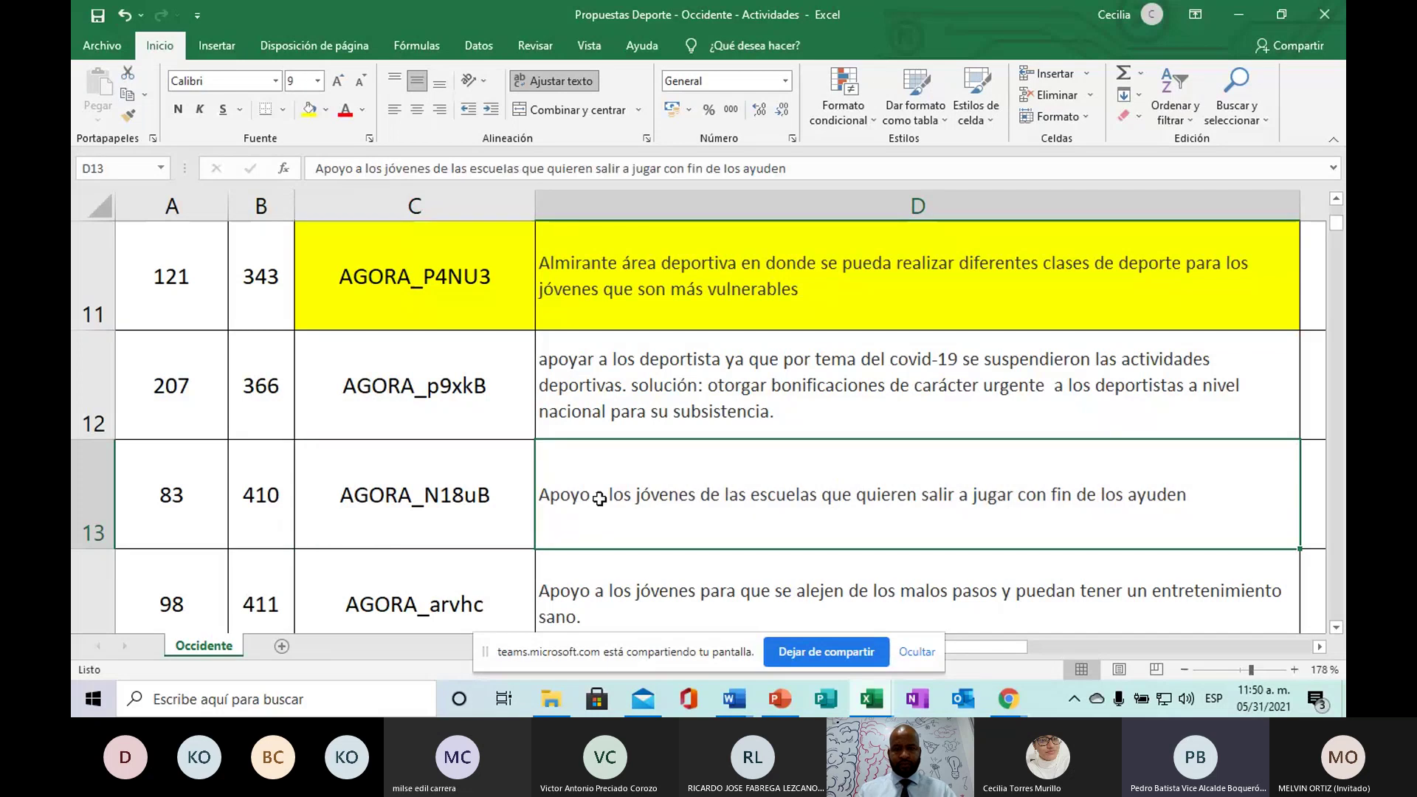
pyautogui.moveTo(348, 516); pyautogui.dragTo(554, 516)
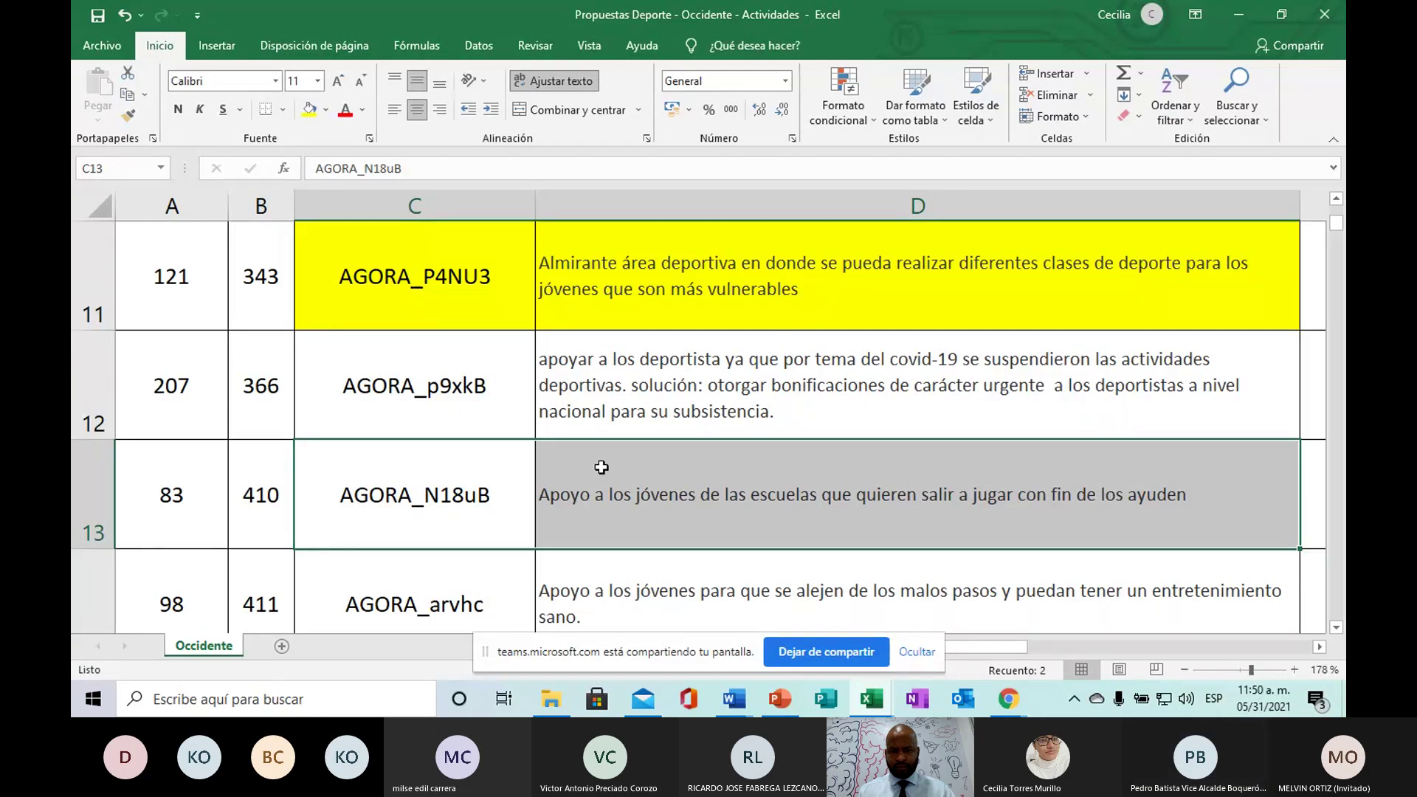
pyautogui.moveTo(387, 505); pyautogui.dragTo(644, 510)
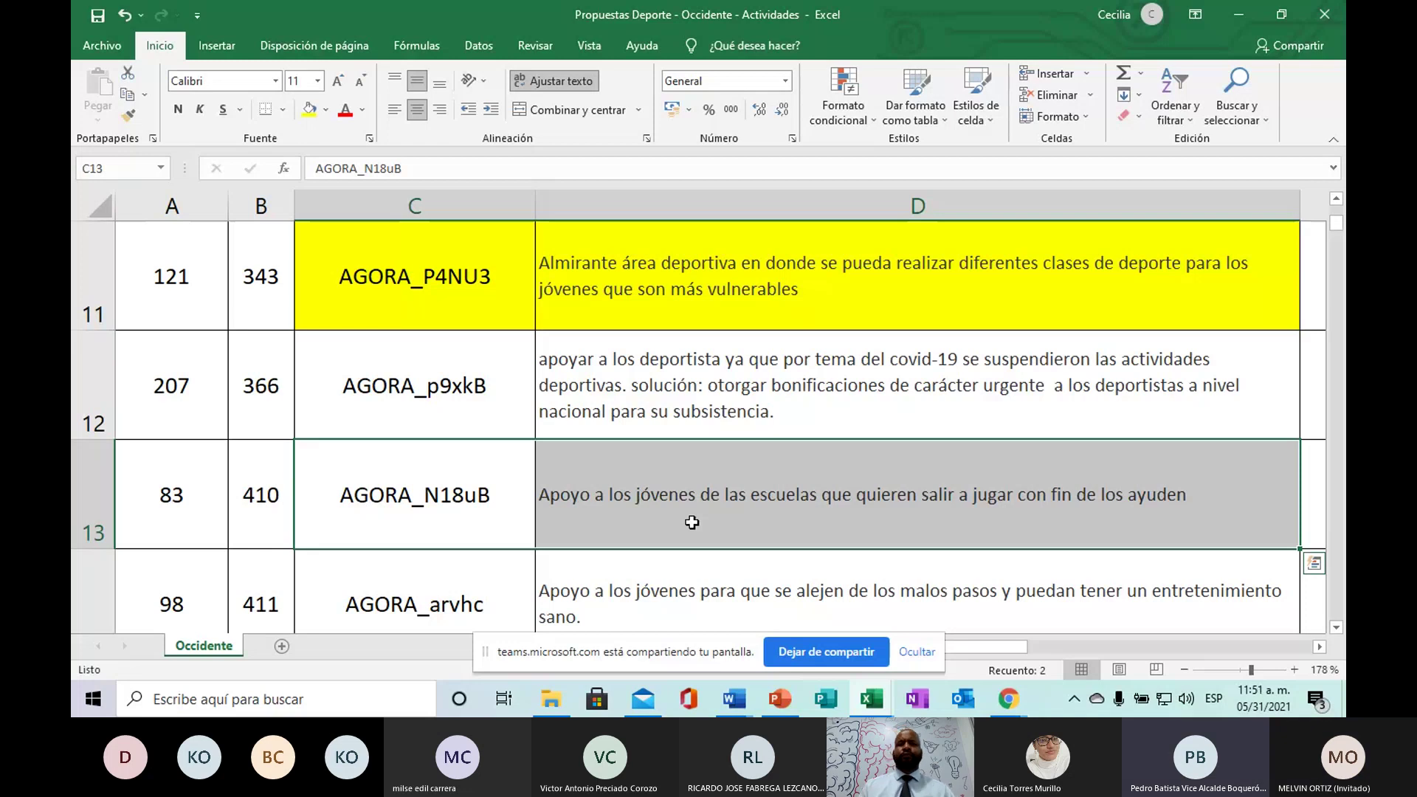
pyautogui.press('Tab')
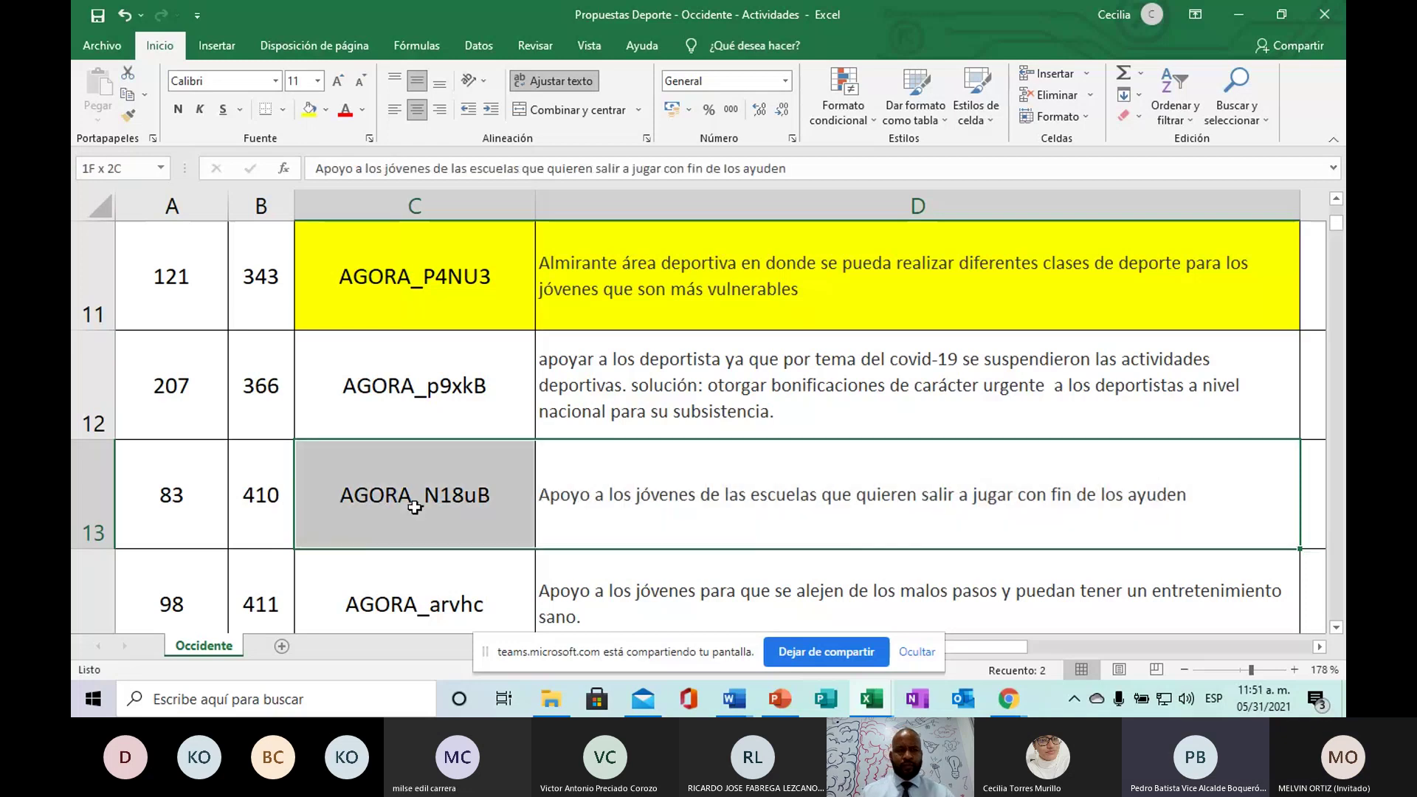
pyautogui.click(310, 109)
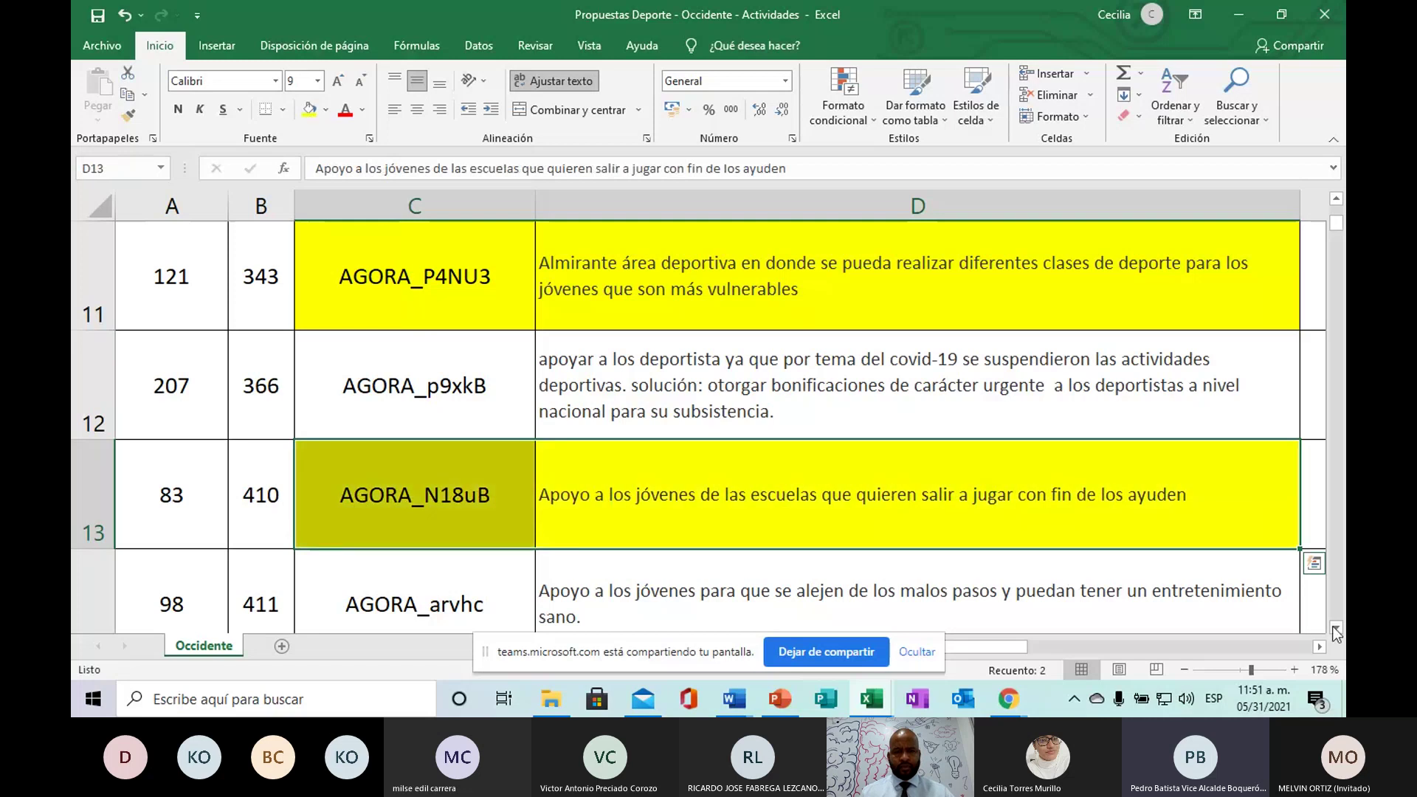
# Step: Fill the code and description cells C14:D14 of the youth healthy entertainment proposal with yellow
pyautogui.click(1337, 627)
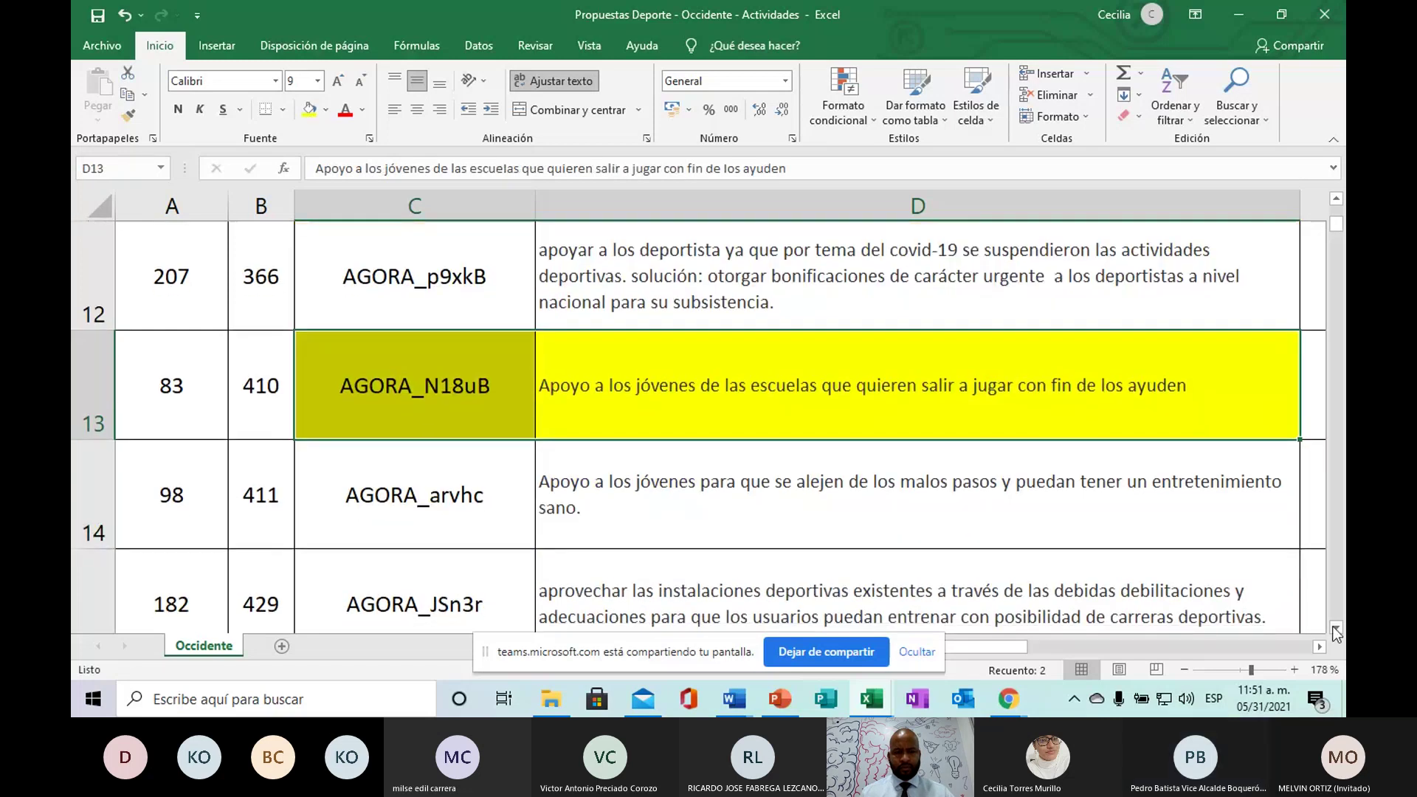
pyautogui.click(1337, 627)
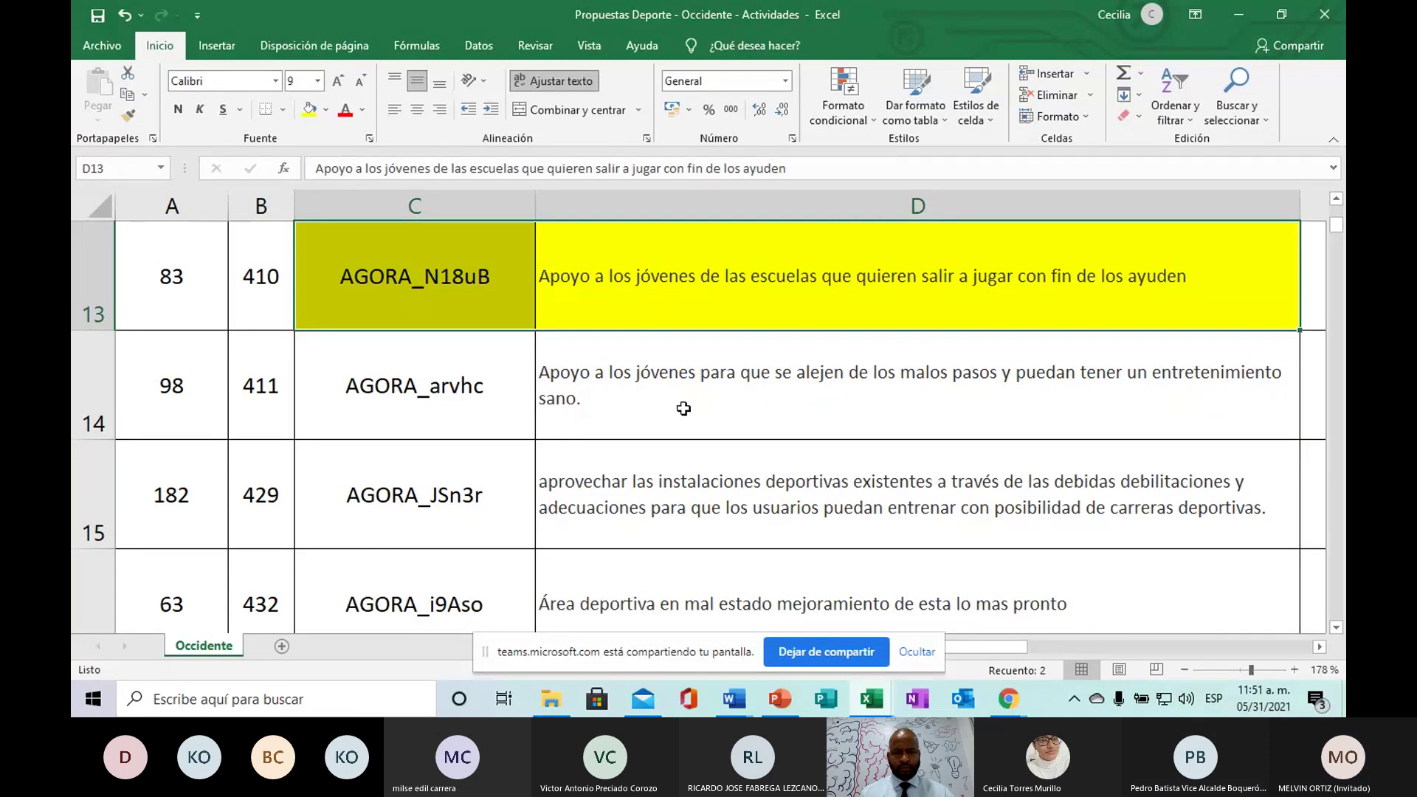
pyautogui.moveTo(738, 378); pyautogui.dragTo(414, 407)
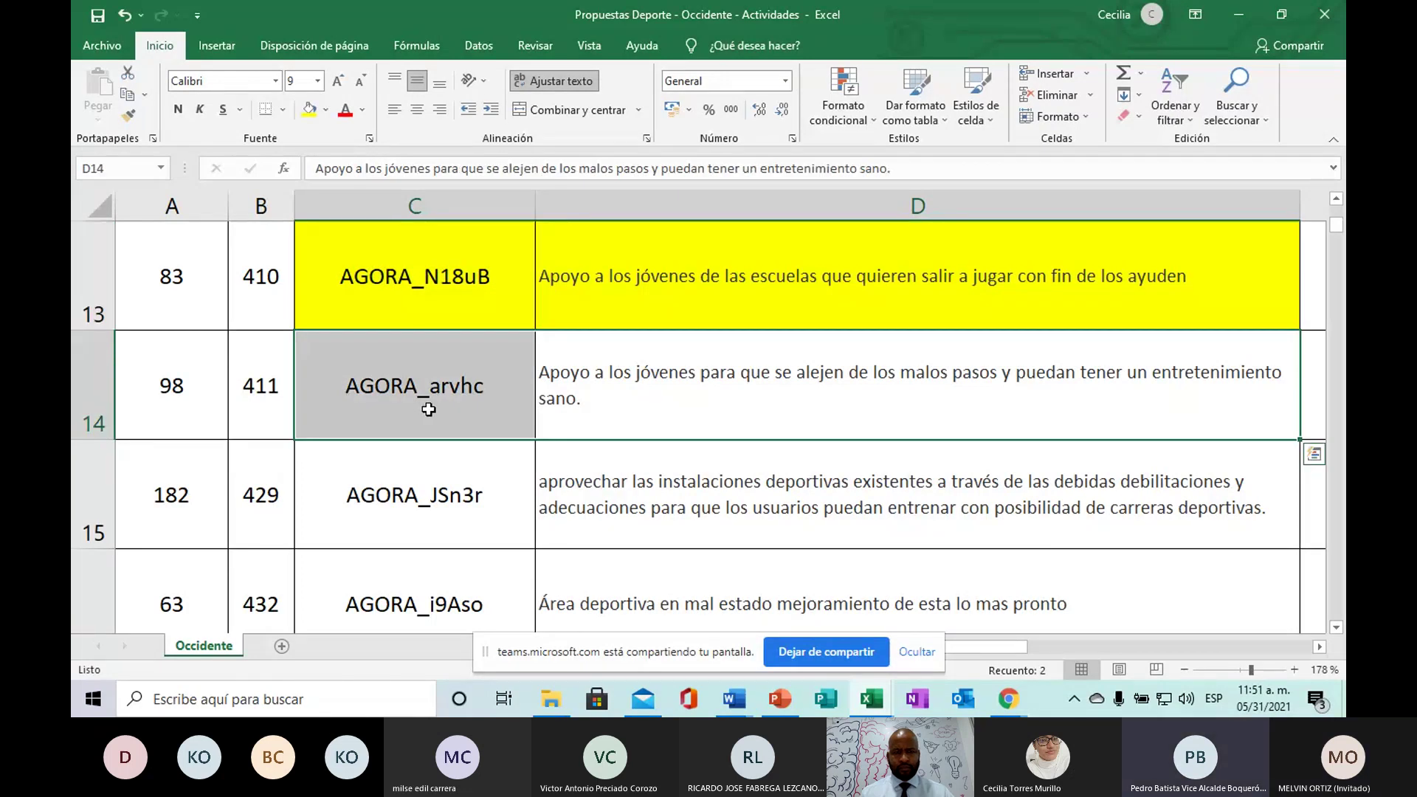
pyautogui.click(309, 110)
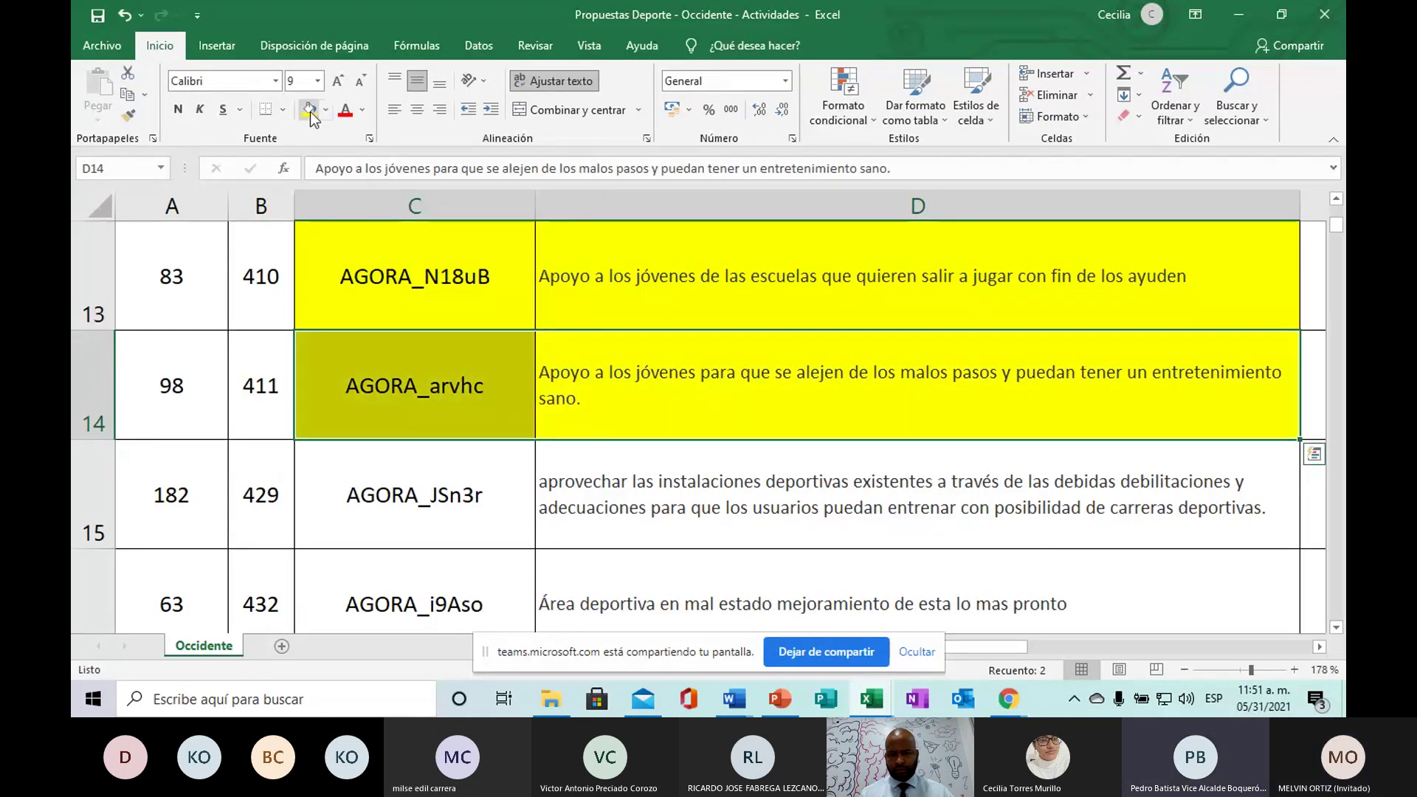
# Step: Review the Clúster Nivel 3 entry D4 in Vinculación de Problema y Solución (1), then return to the proposals workbook and select code cell C17
pyautogui.click(1335, 627)
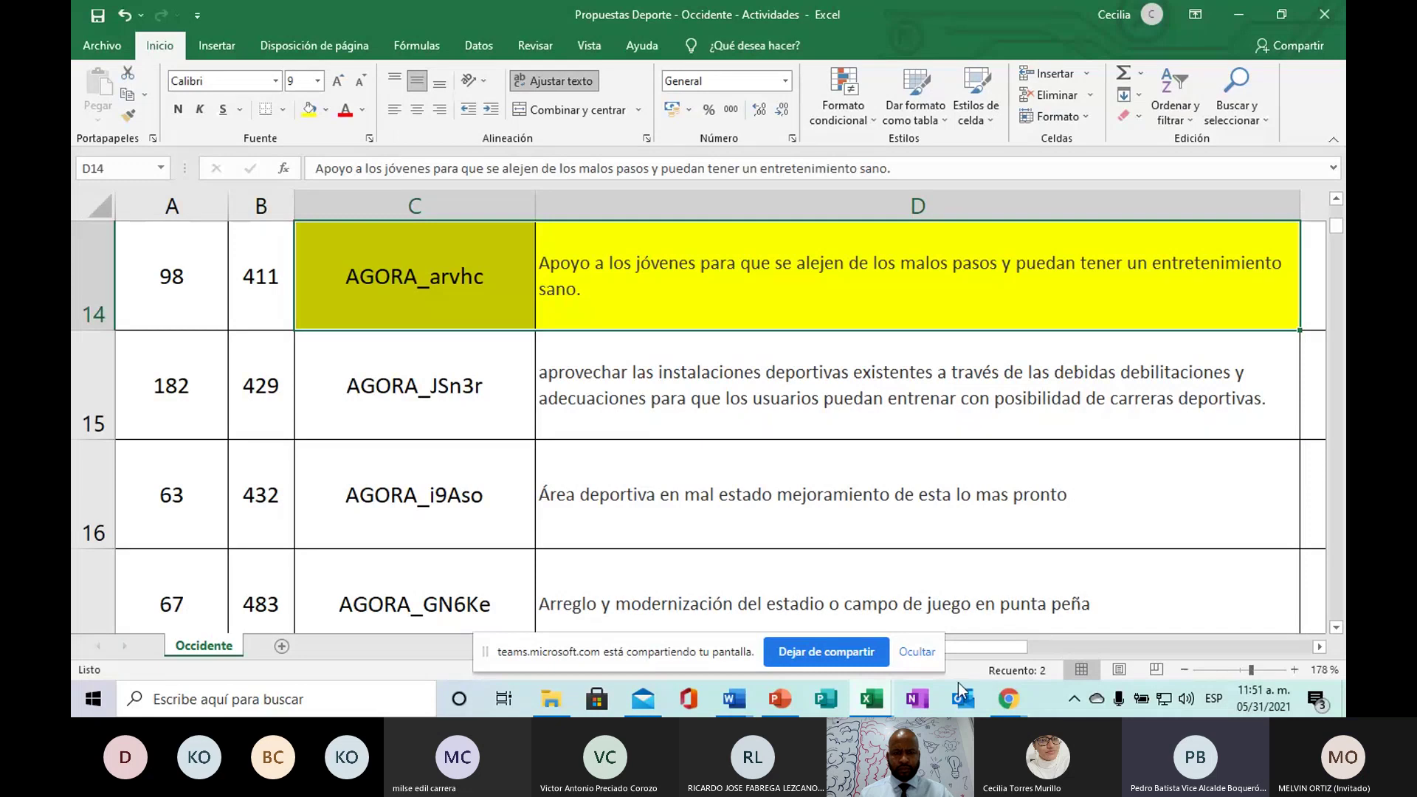
pyautogui.click(872, 699)
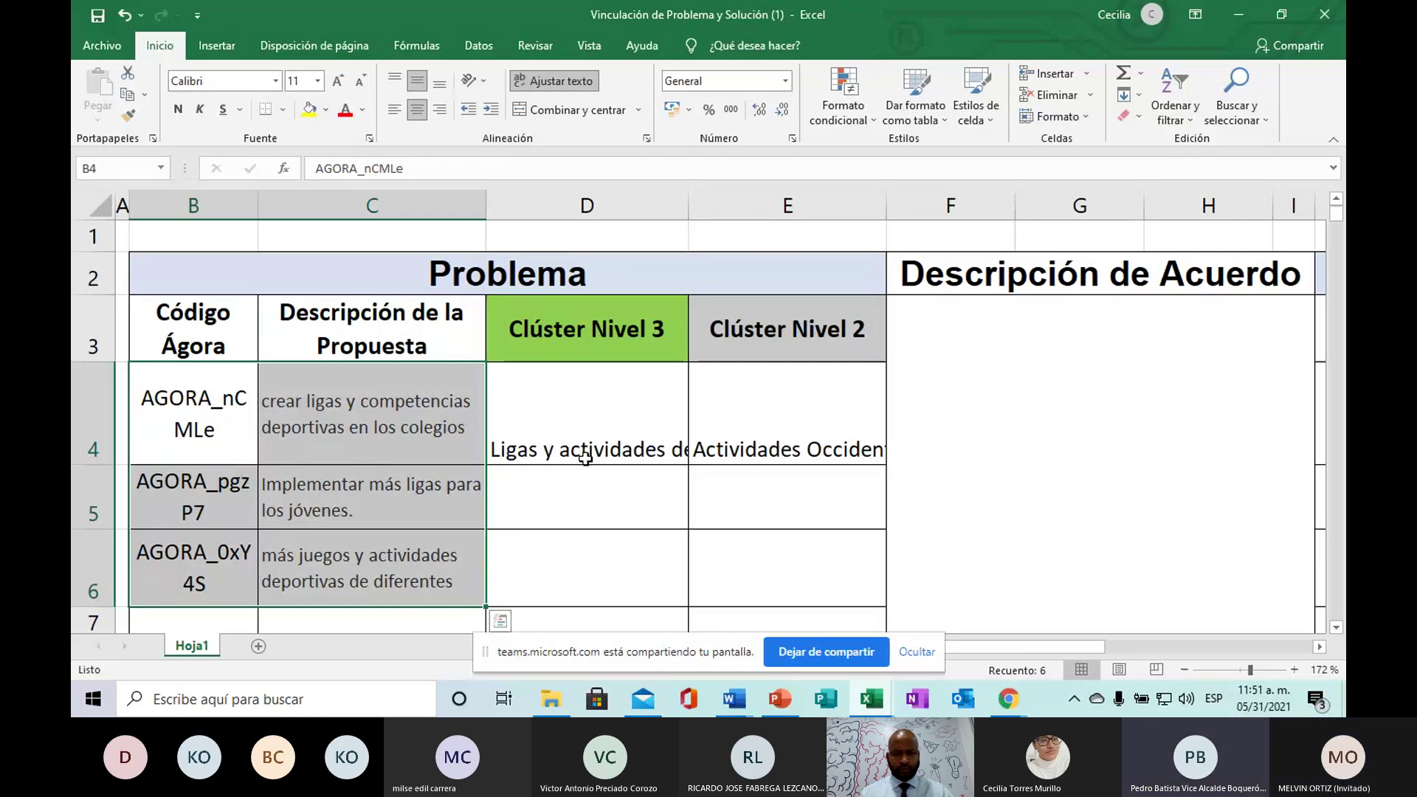
pyautogui.click(623, 448)
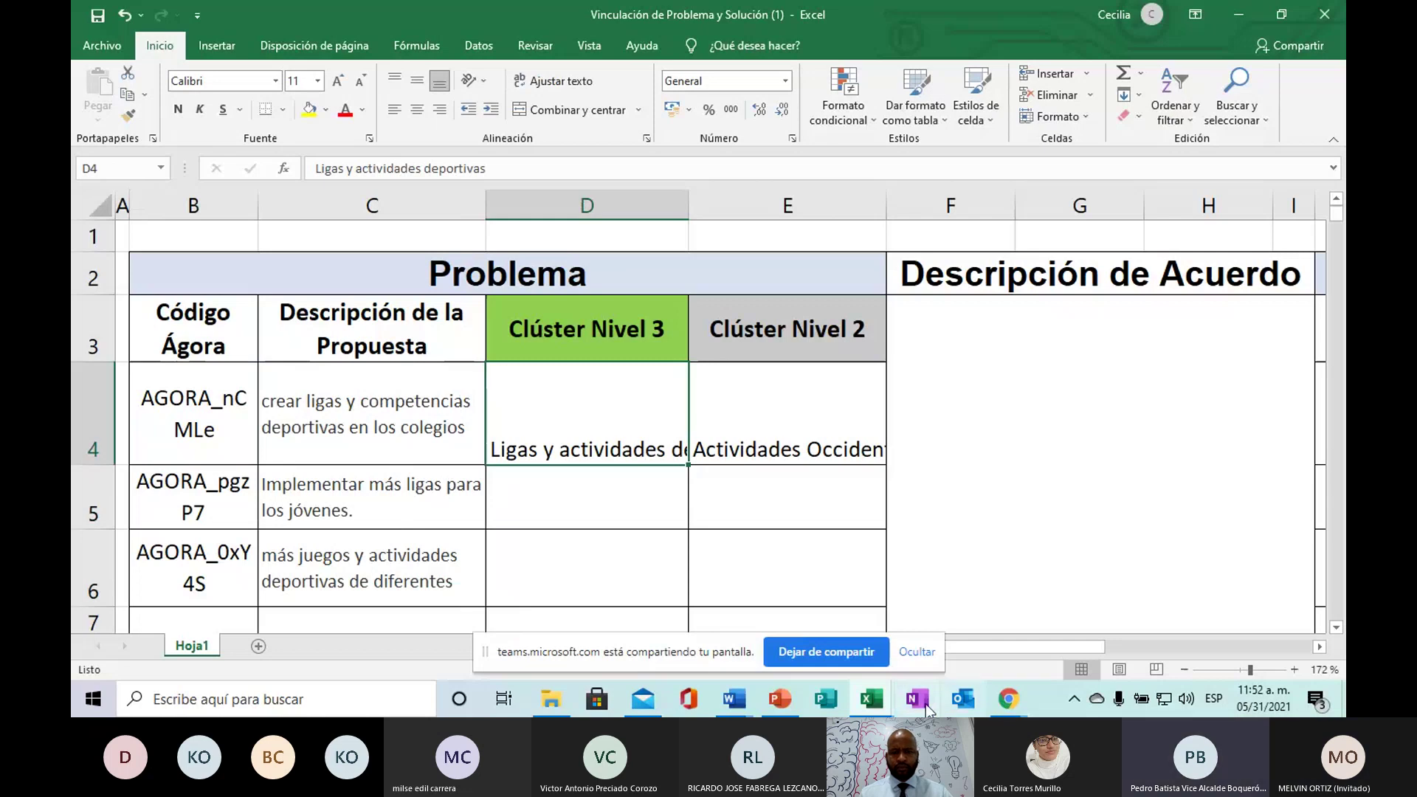
pyautogui.click(893, 511)
pyautogui.hotkey('shift', 'Left')
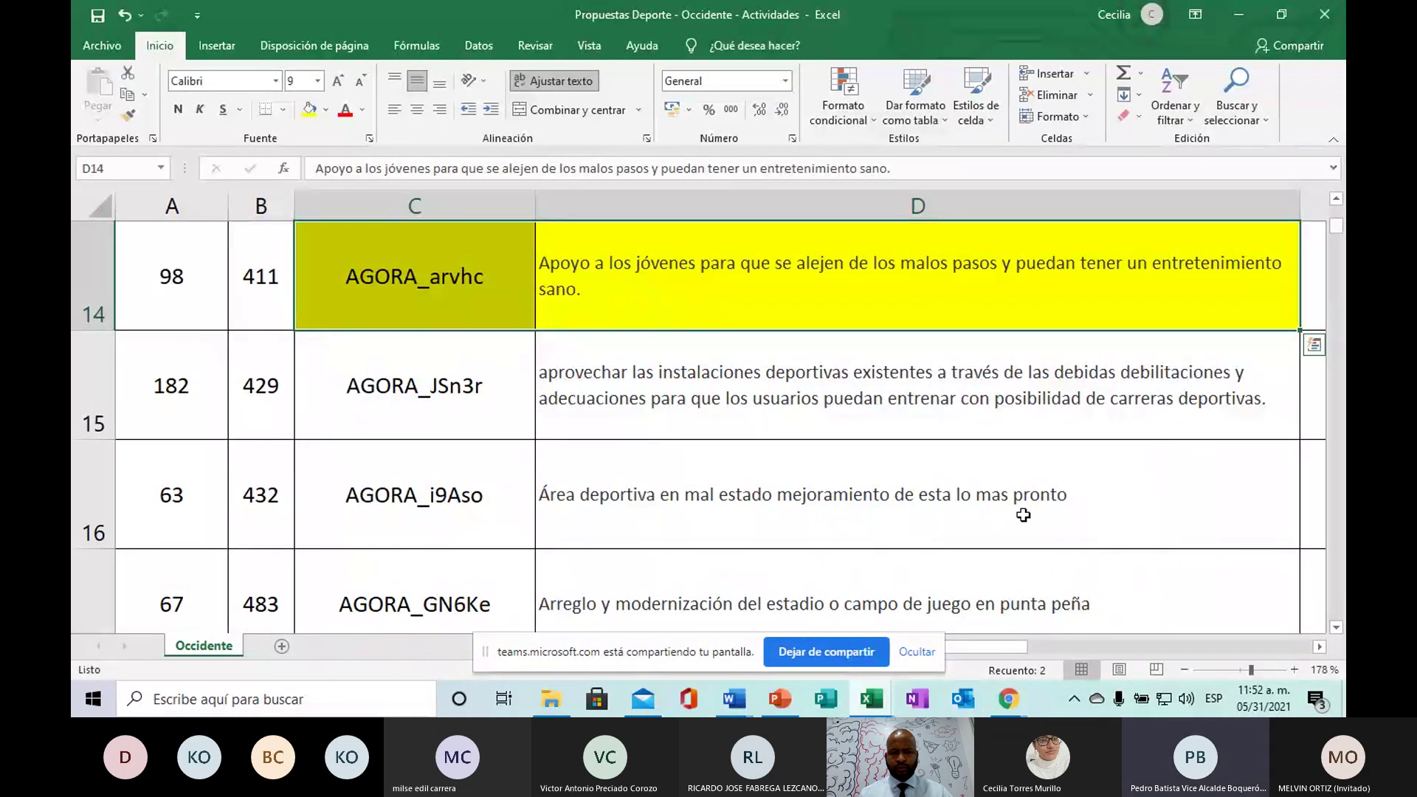
pyautogui.click(493, 528)
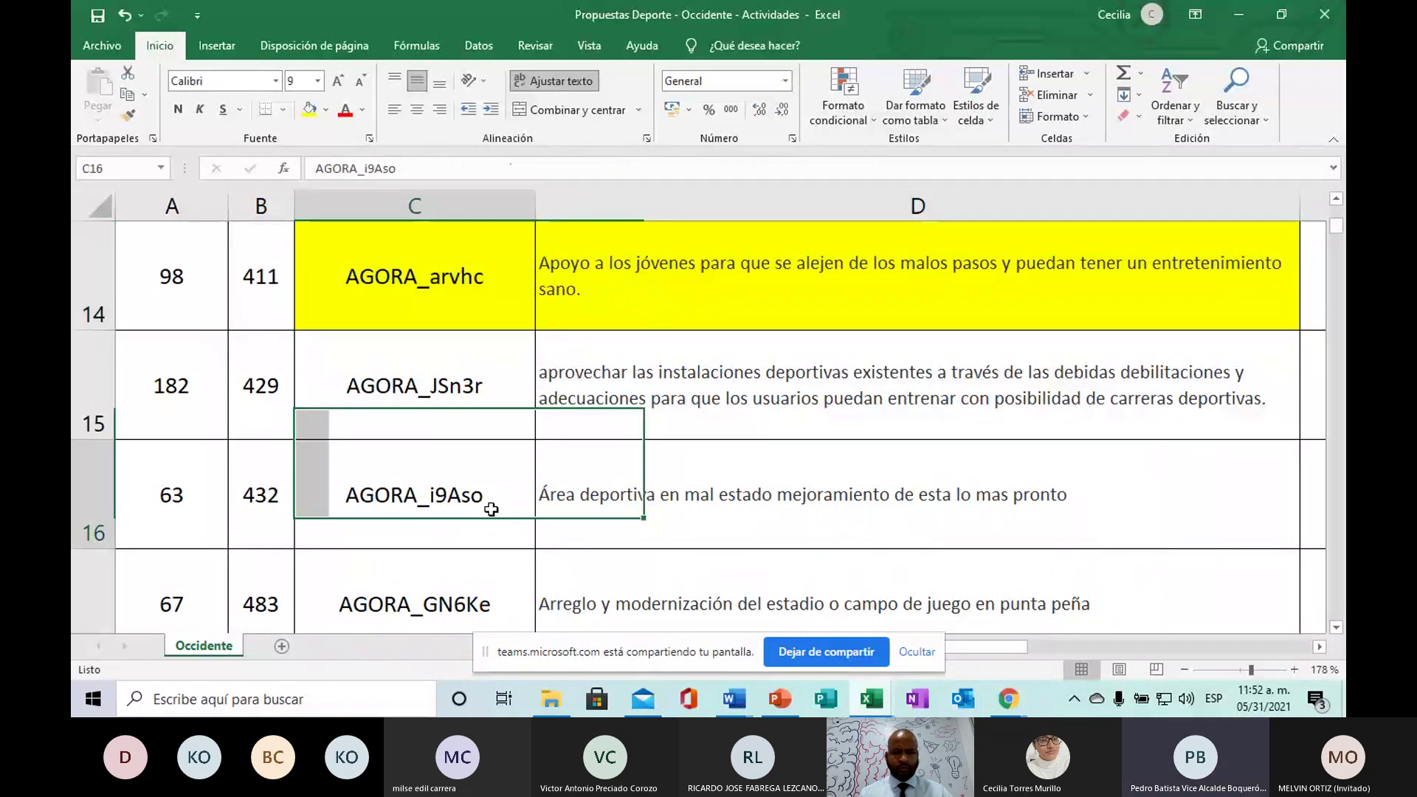
pyautogui.press('Down')
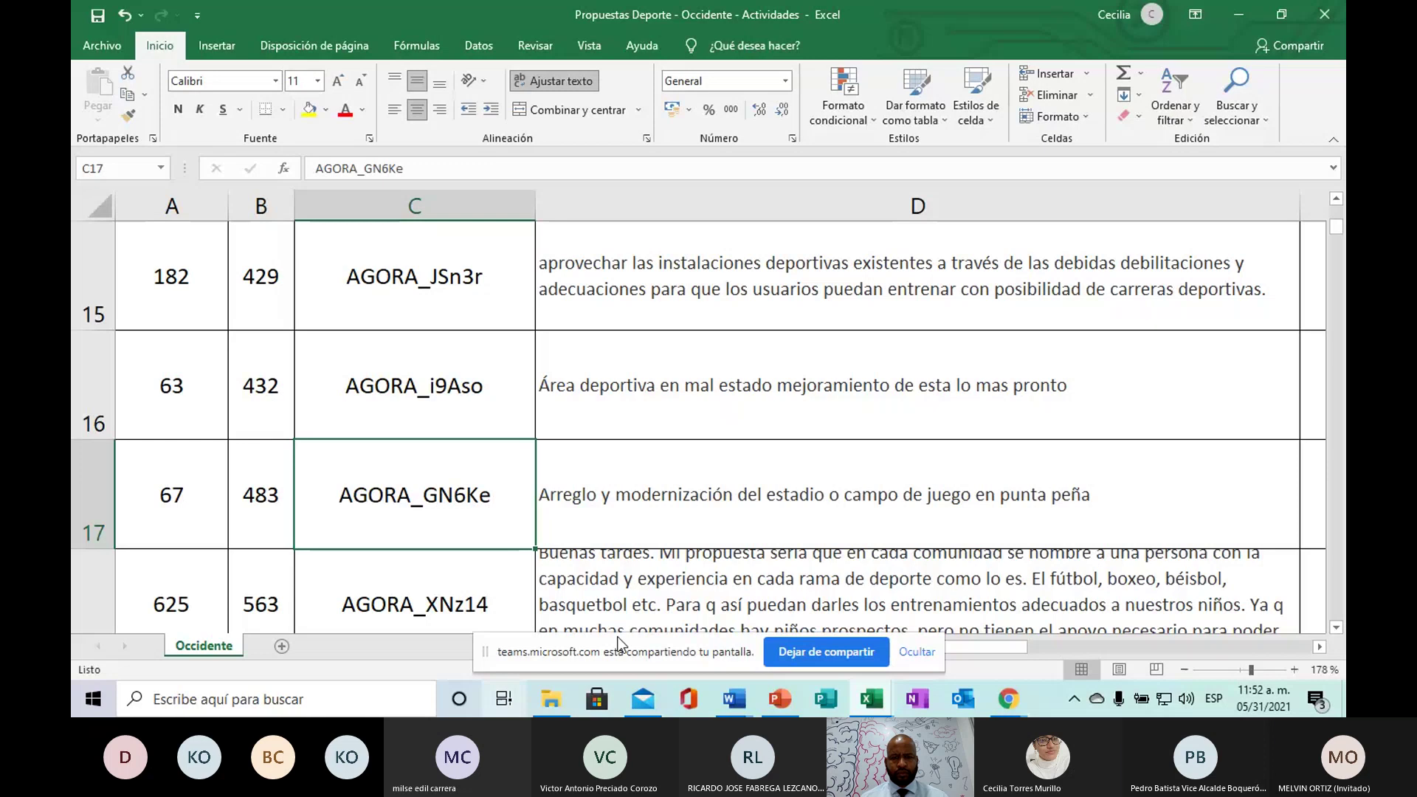
# Step: Check the Vinculación de Problema y Solución (1) and Problemas Deporte - Occidente - Actividades workbooks, then return to Propuestas Deporte - Occidente - Actividades
pyautogui.moveTo(871, 699)
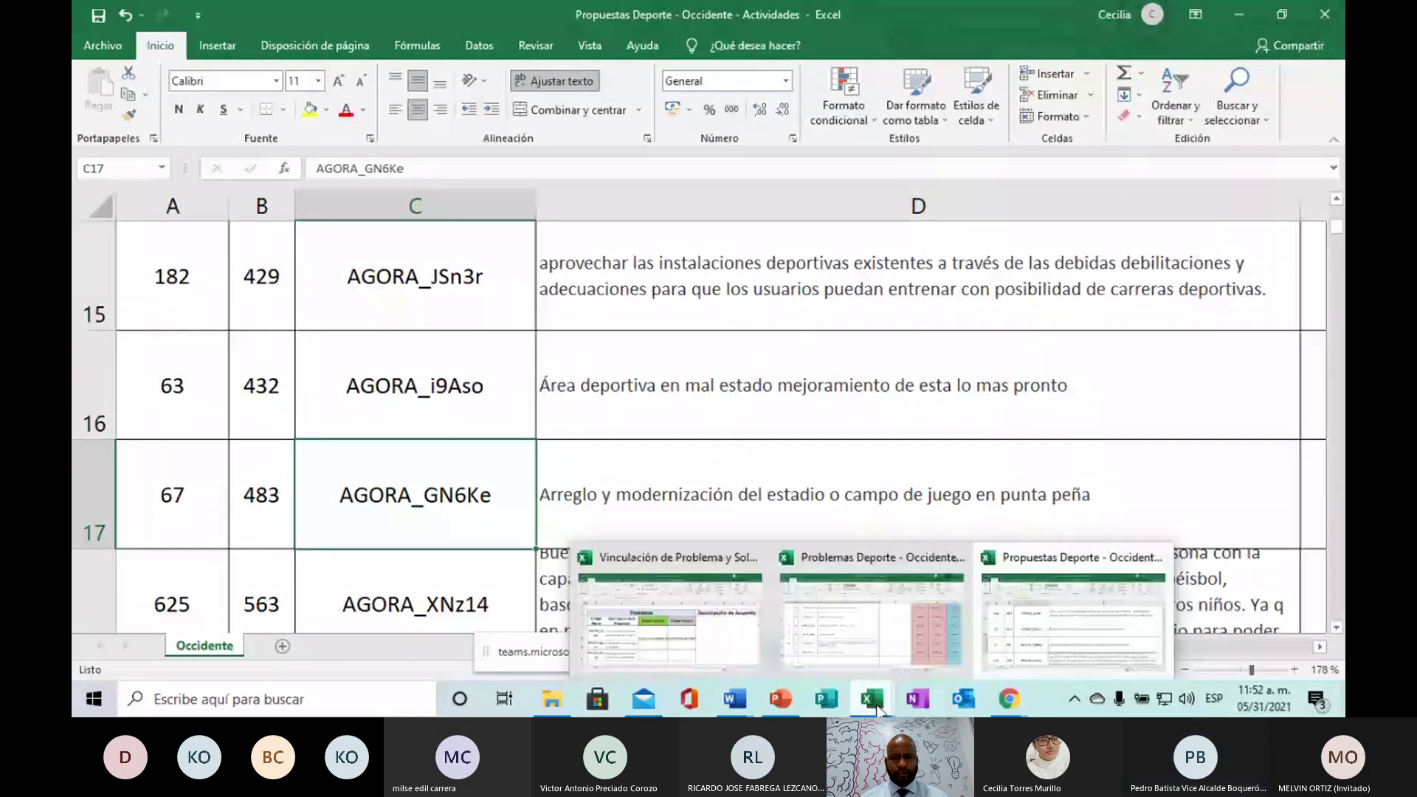
pyautogui.click(667, 517)
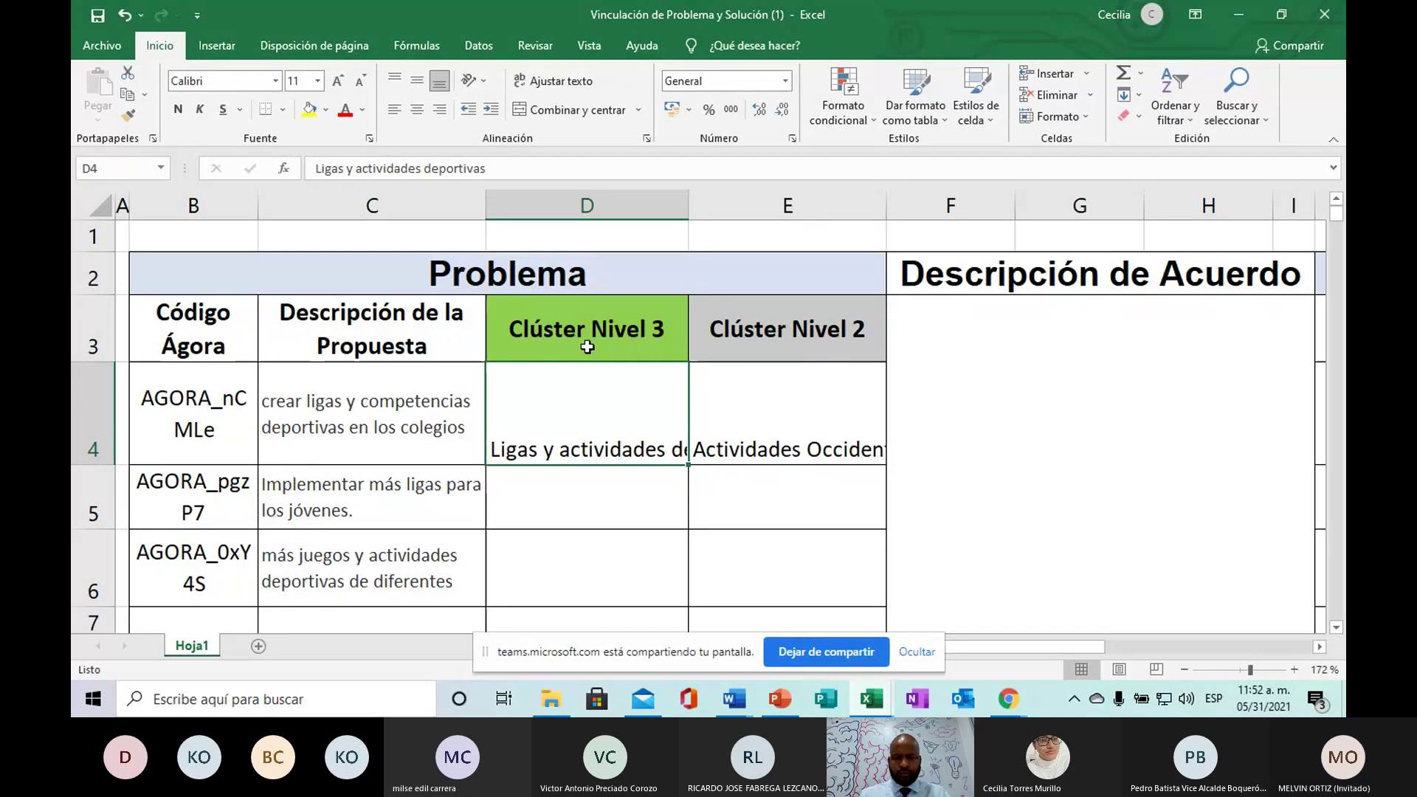
pyautogui.moveTo(871, 699)
pyautogui.click(879, 598)
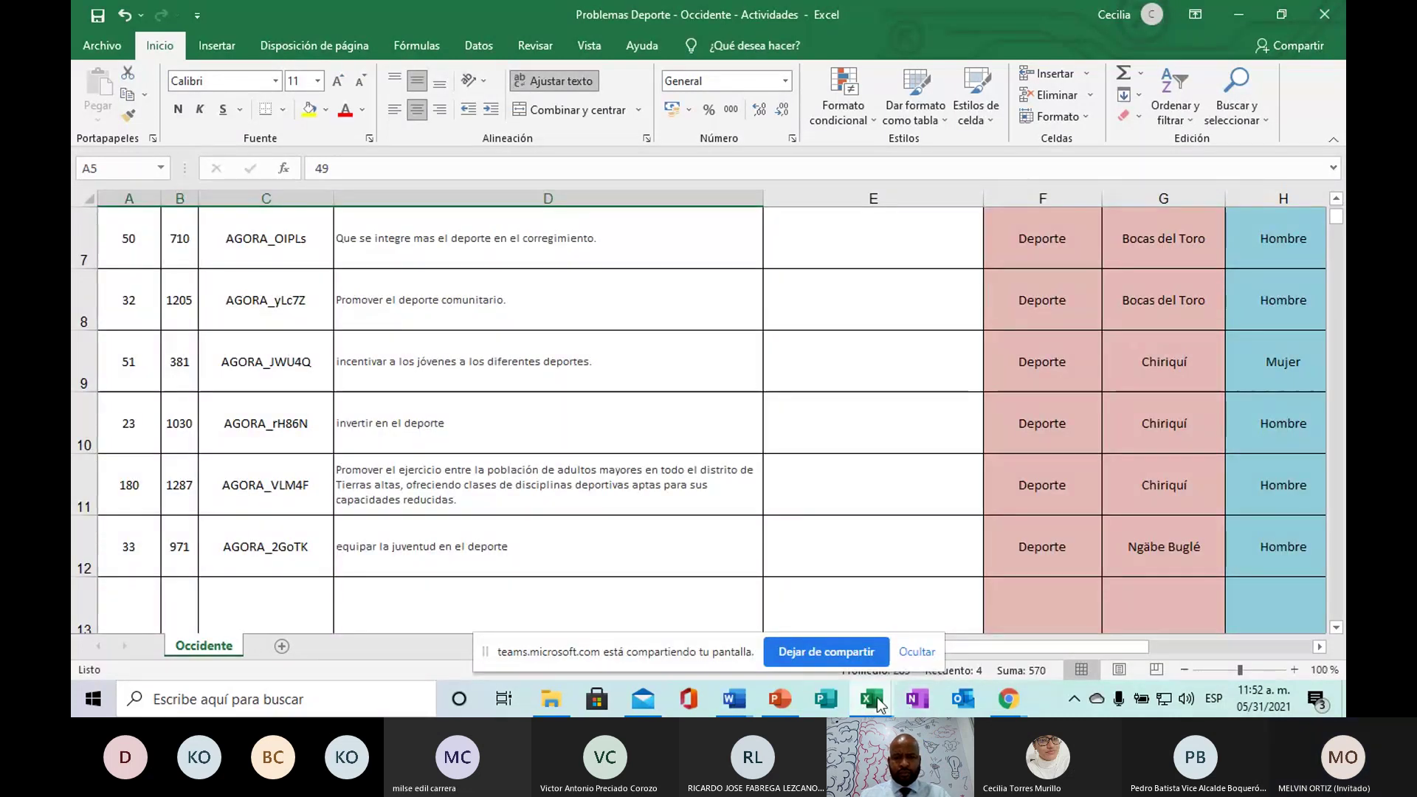
pyautogui.moveTo(878, 701)
pyautogui.click(1067, 622)
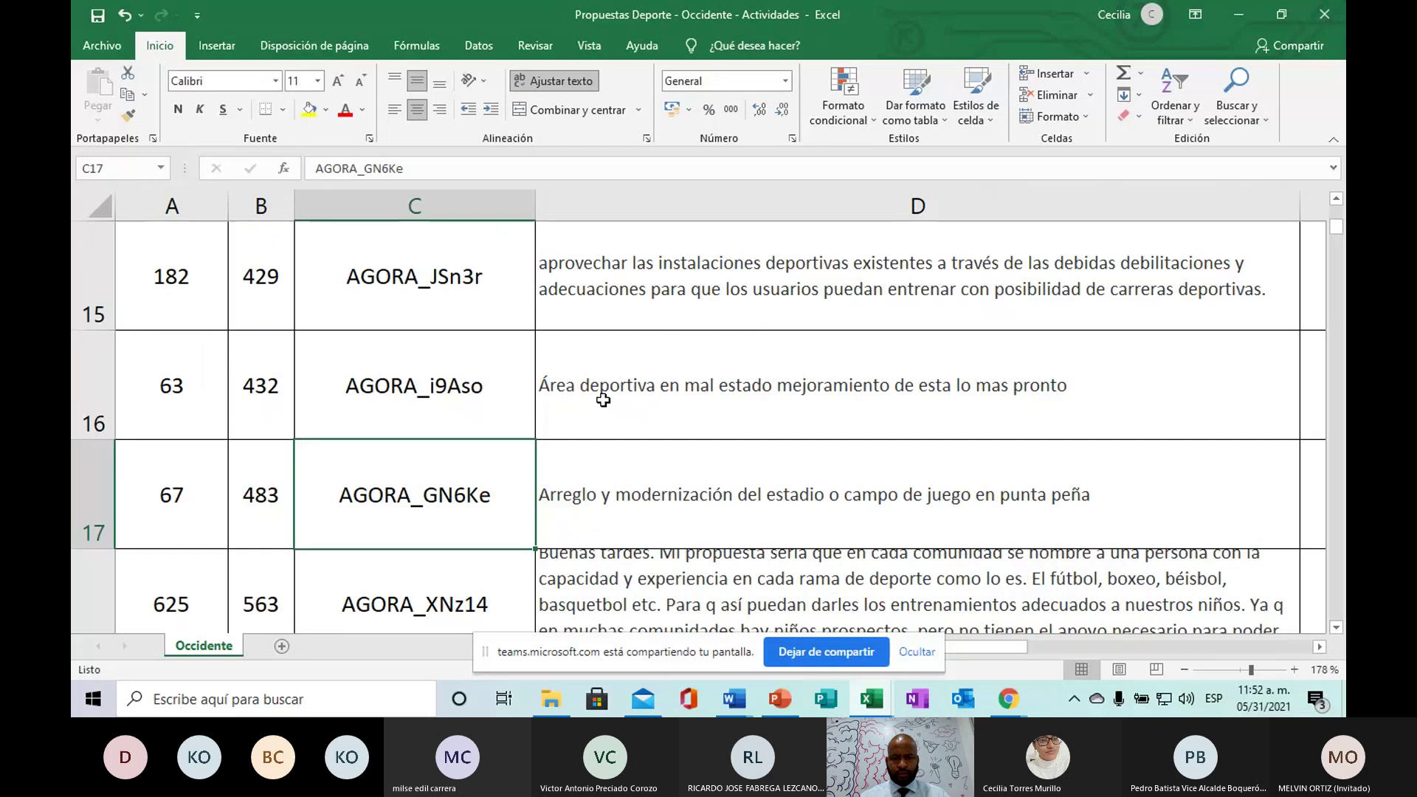
# Step: Fill cells A16:D16 of the proposal about improving the deteriorated sports area with blue
pyautogui.click(991, 411)
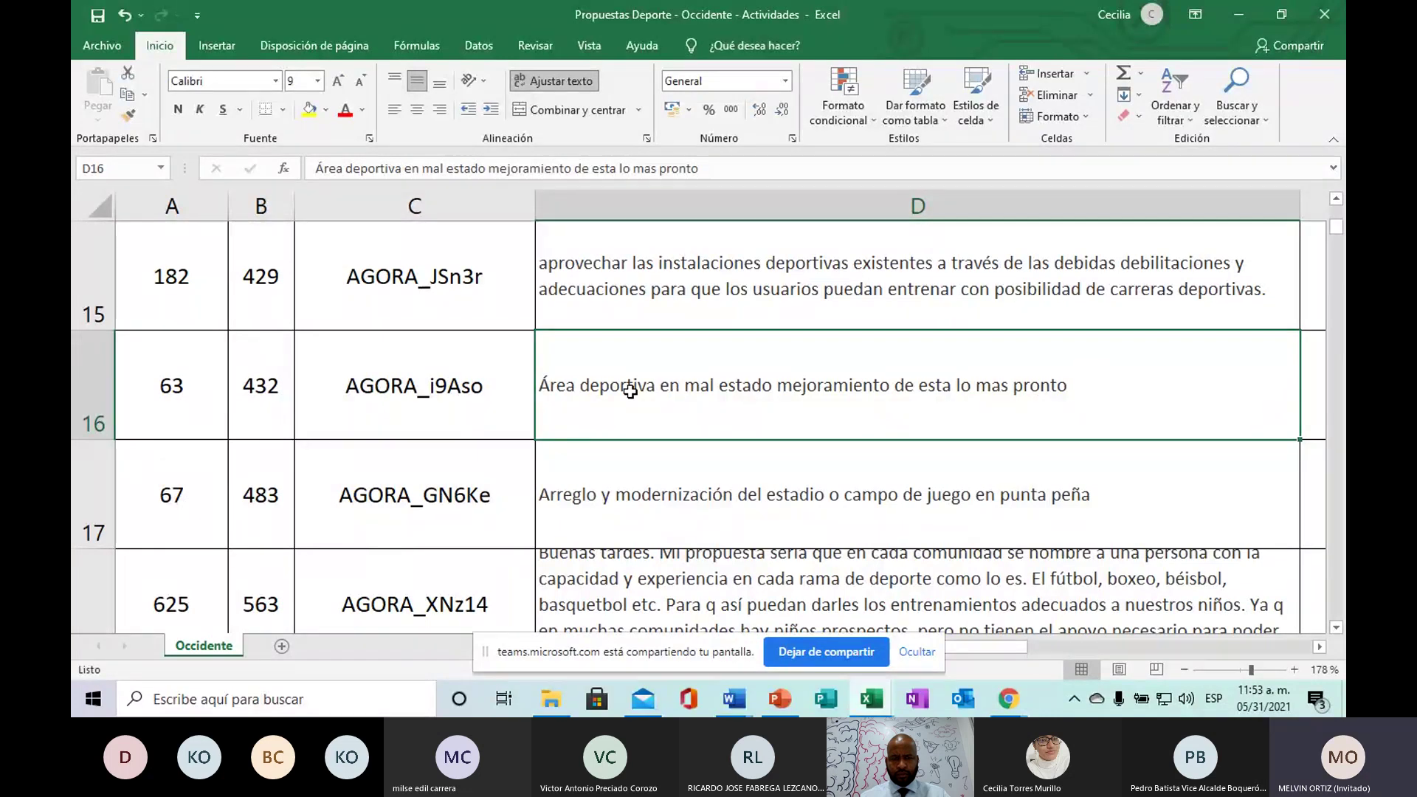
pyautogui.moveTo(632, 407); pyautogui.dragTo(189, 404)
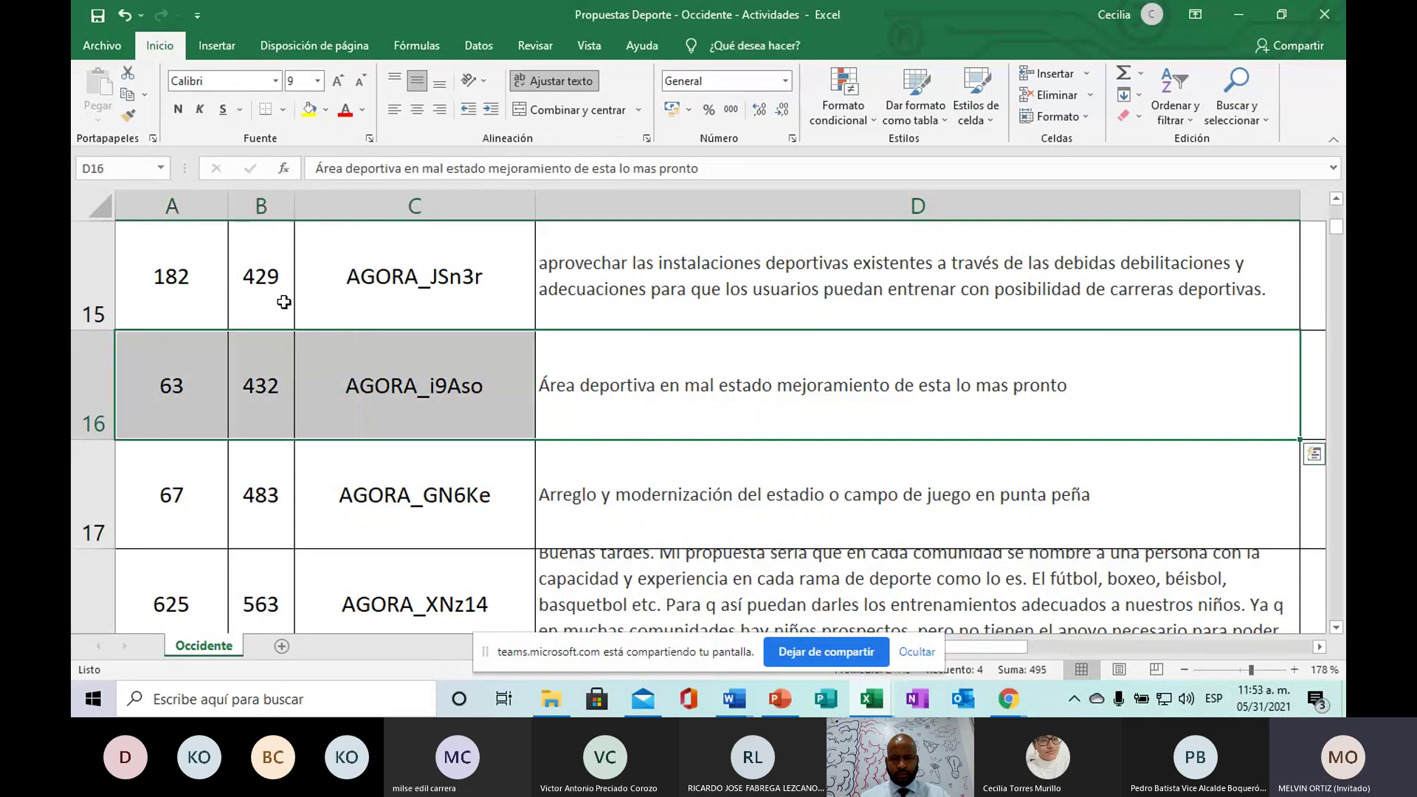
pyautogui.click(326, 110)
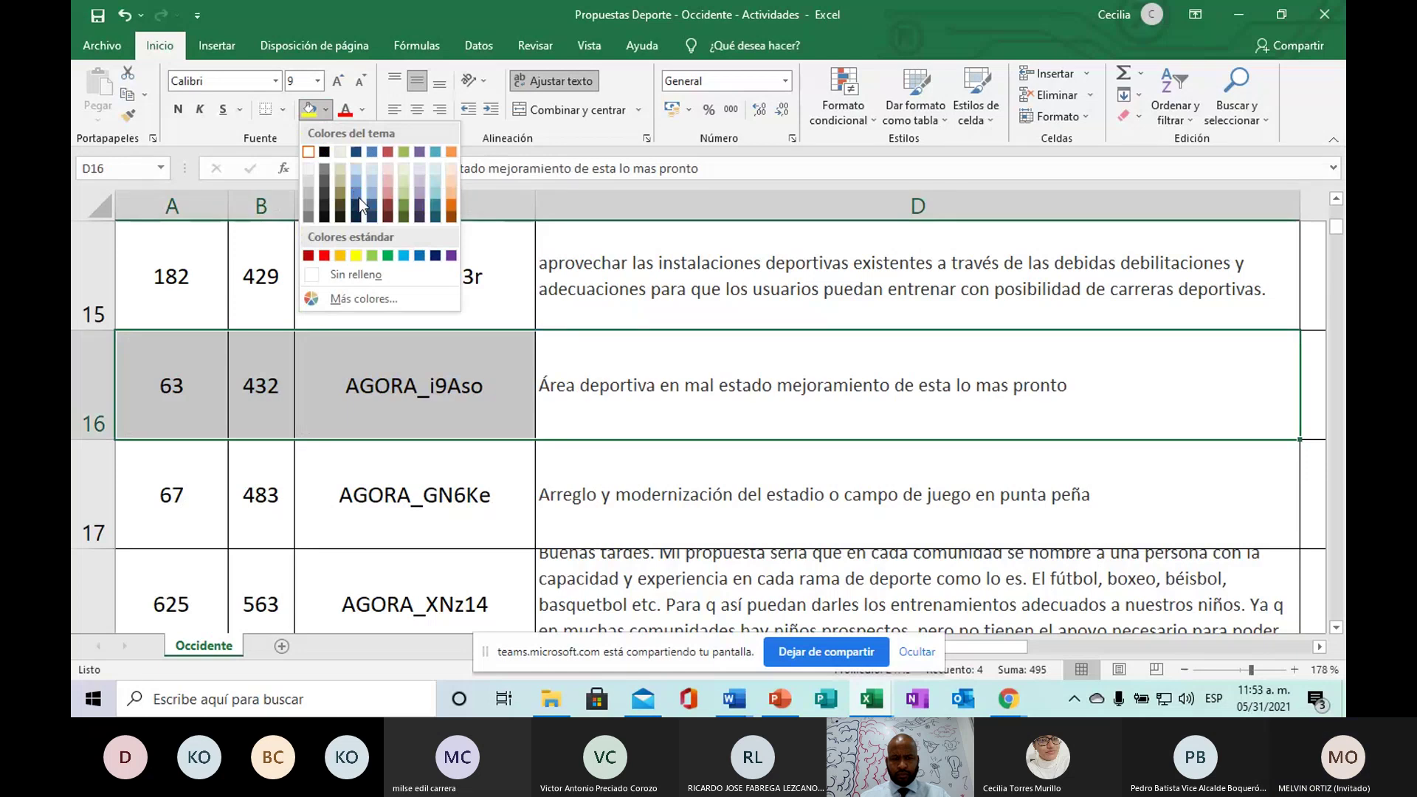
pyautogui.click(498, 276)
pyautogui.moveTo(546, 346); pyautogui.dragTo(178, 373)
pyautogui.click(325, 110)
pyautogui.click(371, 152)
pyautogui.click(638, 497)
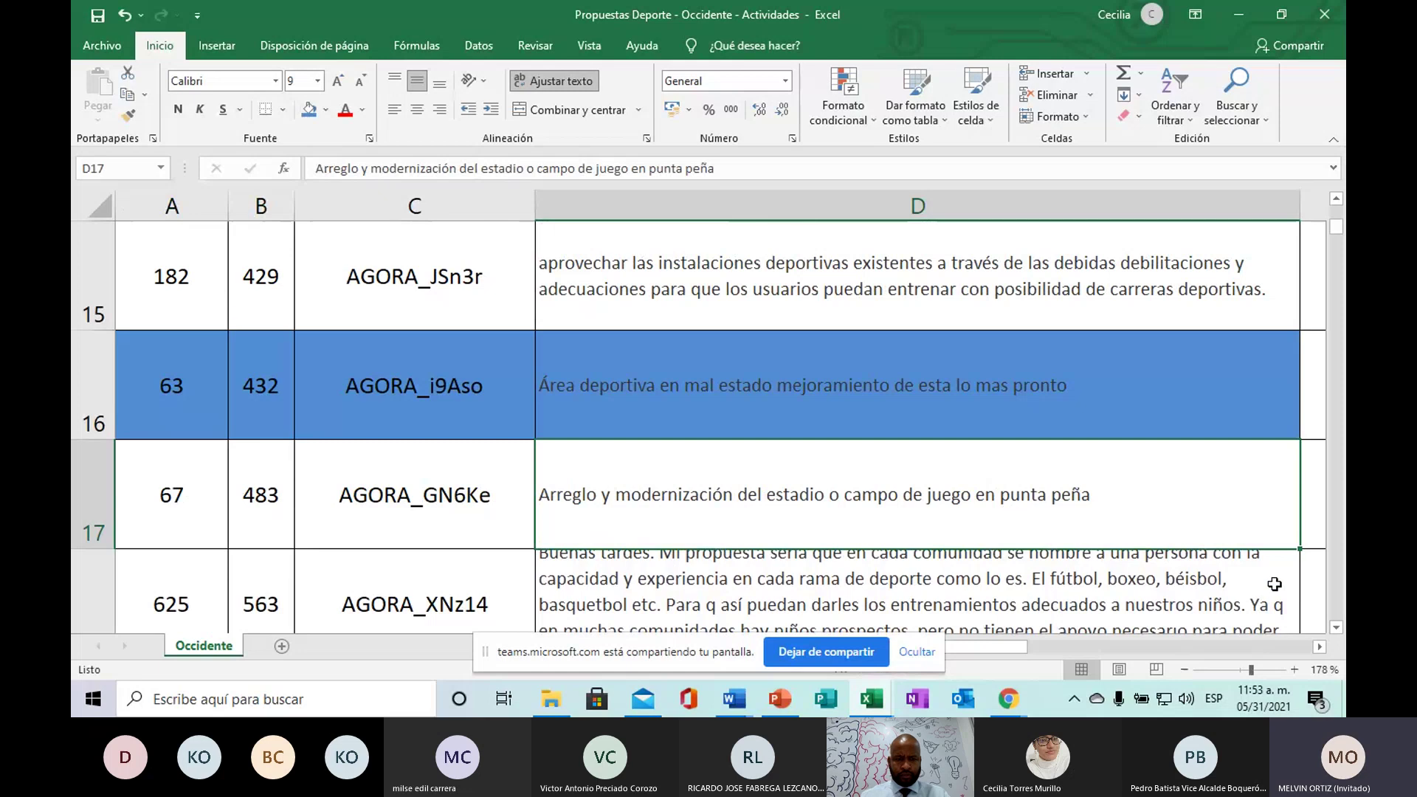
# Step: Compare the row 17 stadium modernization proposal with the problem entries in Vinculación de Problema y Solución (1), then return to the proposals workbook
pyautogui.click(1337, 629)
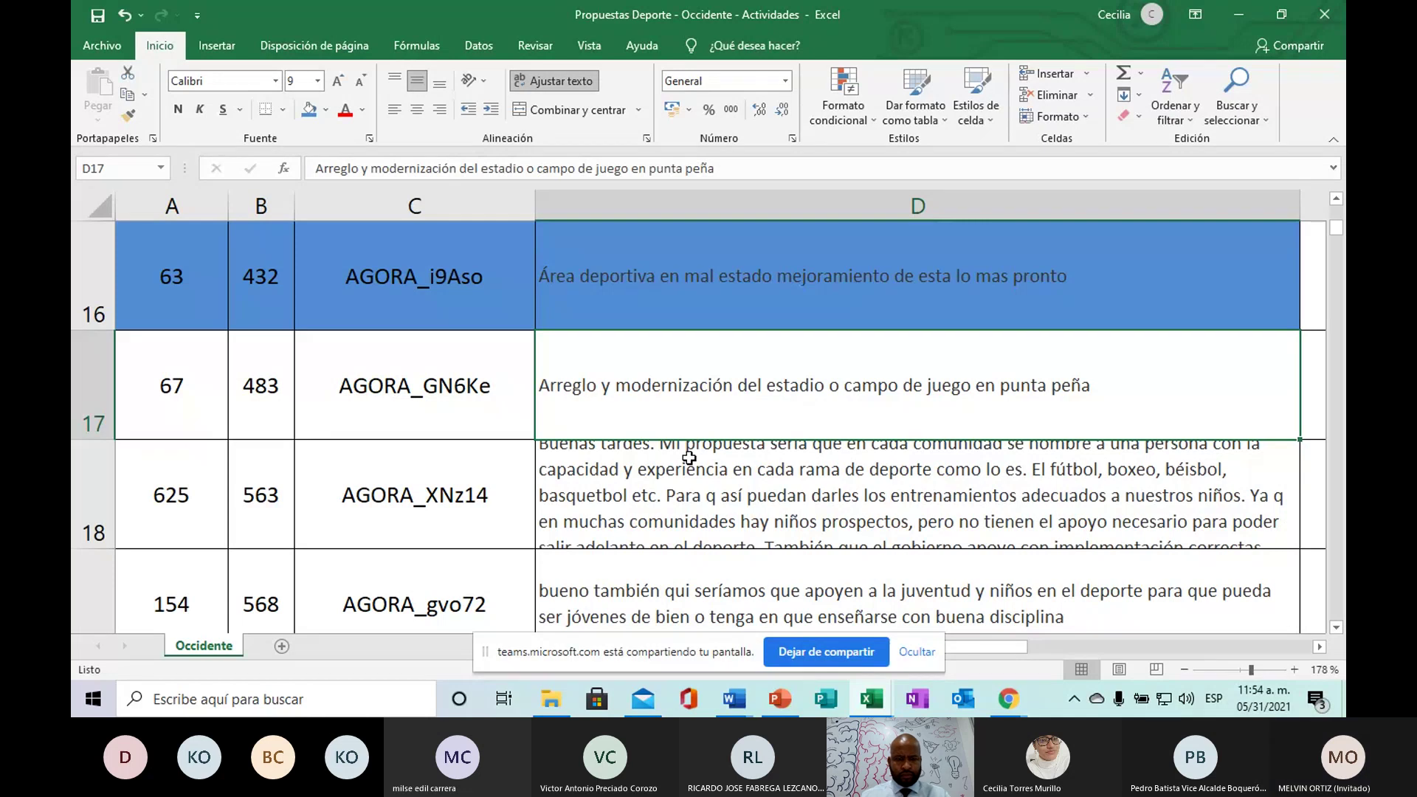
pyautogui.hotkey('alt', 'Tab')
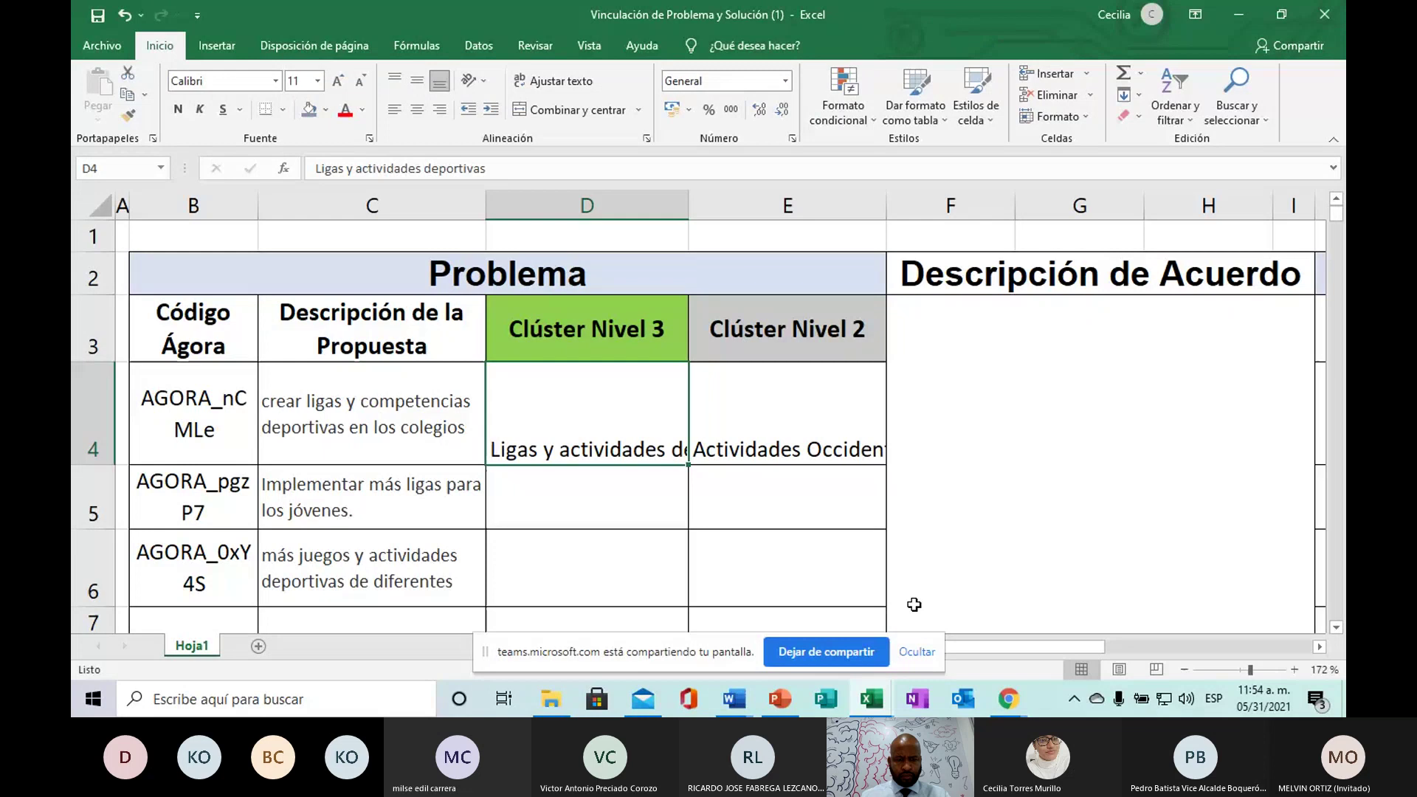
pyautogui.click(871, 699)
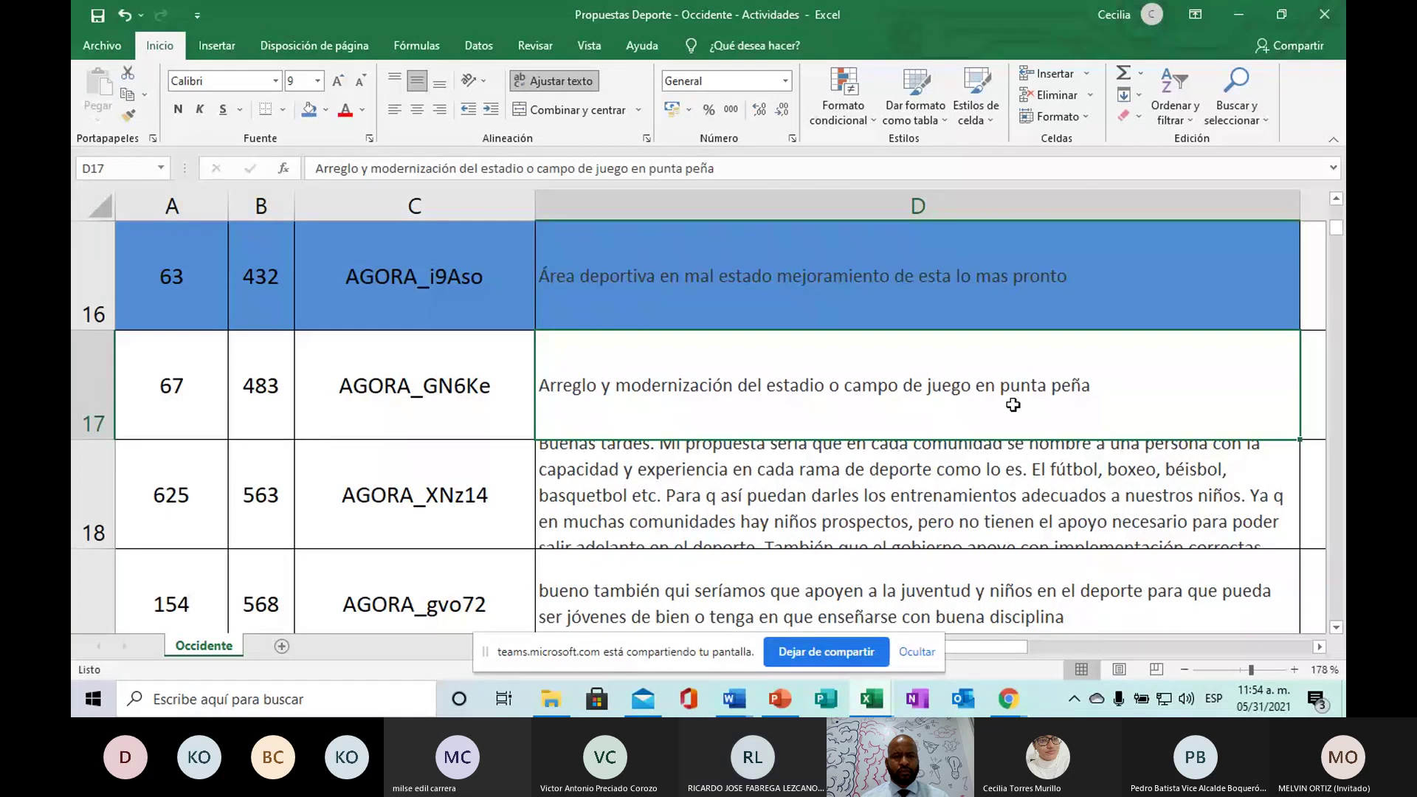
# Step: Read the full description in D18 about community sports trainers, then leave the cell and select row 18
pyautogui.click(729, 501)
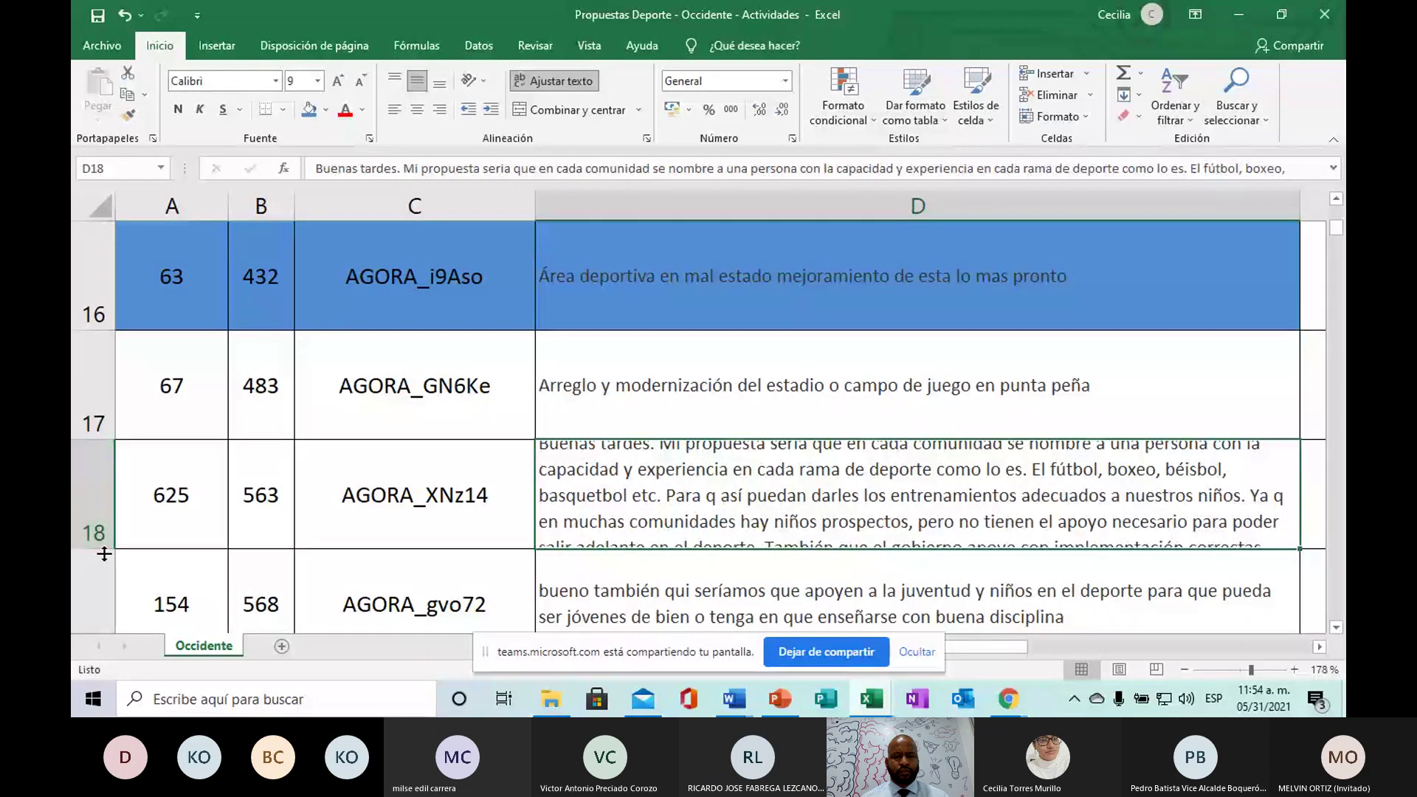
pyautogui.doubleClick(892, 450)
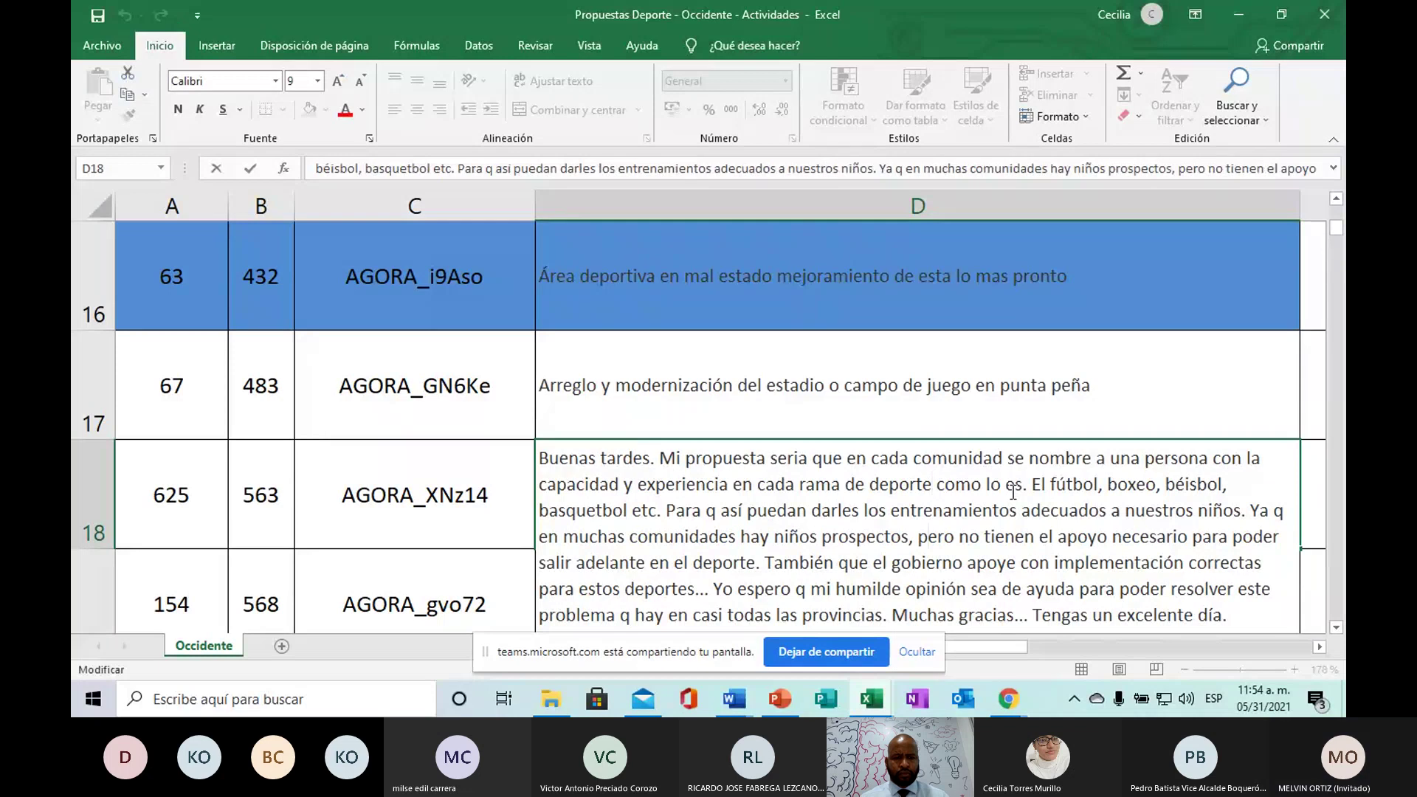
pyautogui.press('Down')
pyautogui.press('Down')
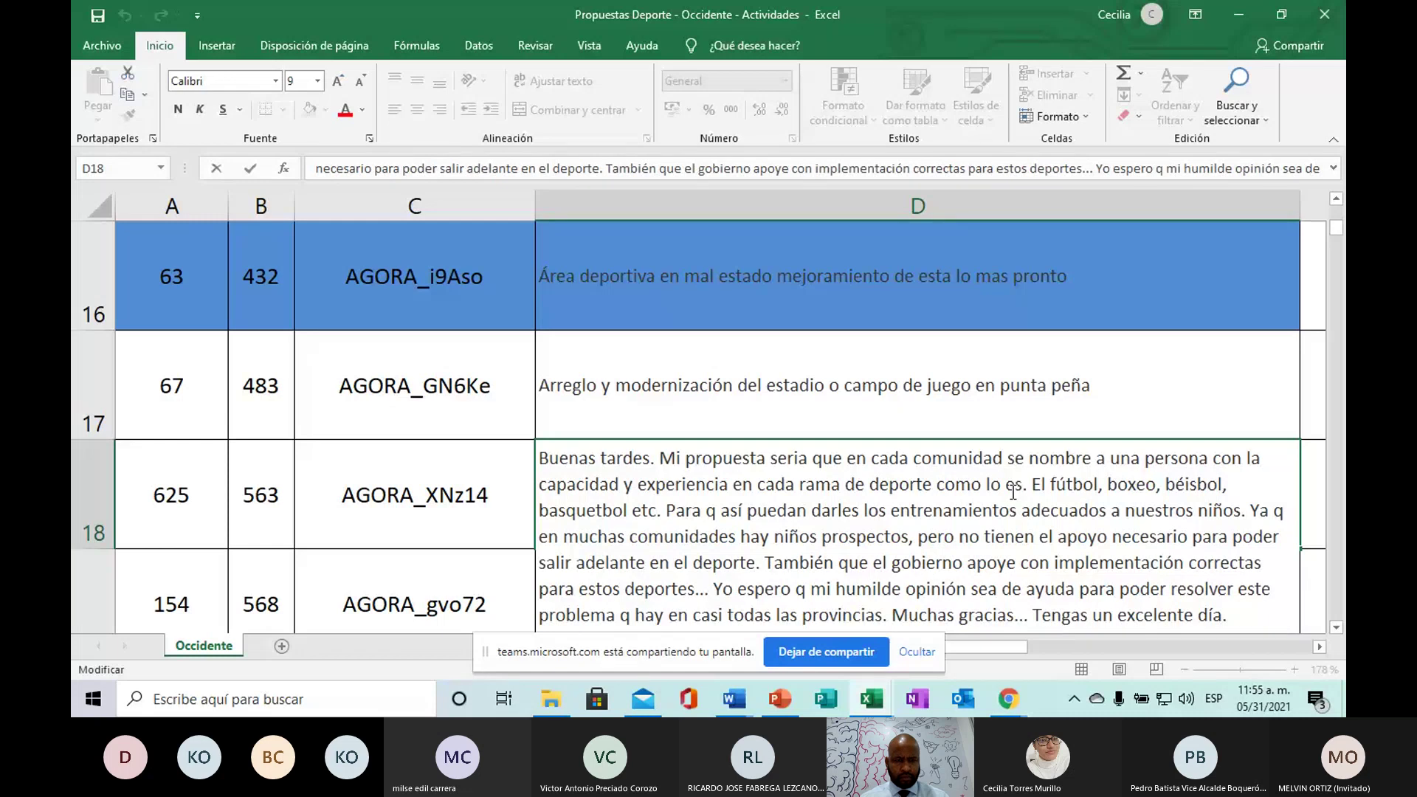
pyautogui.press('Down')
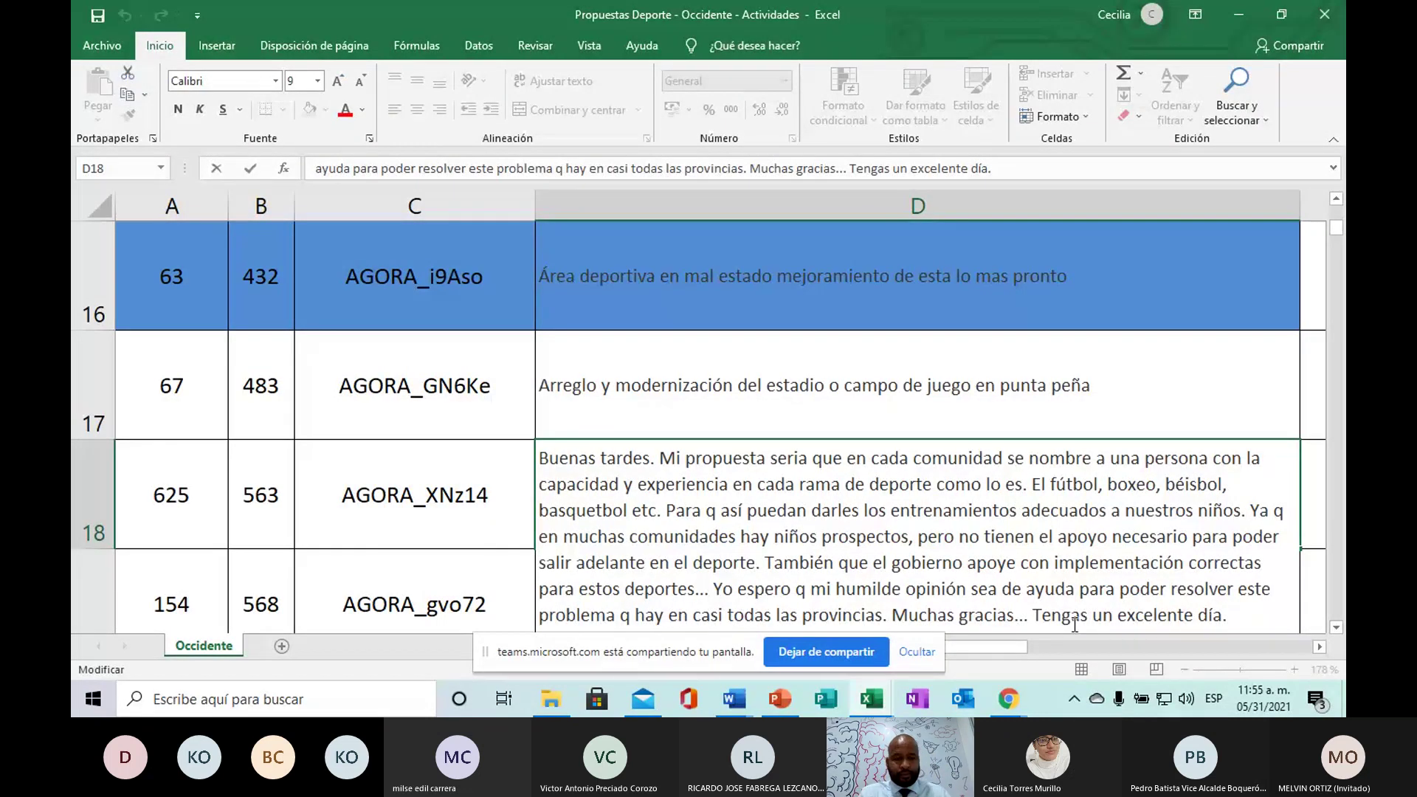
pyautogui.click(1336, 629)
pyautogui.click(678, 447)
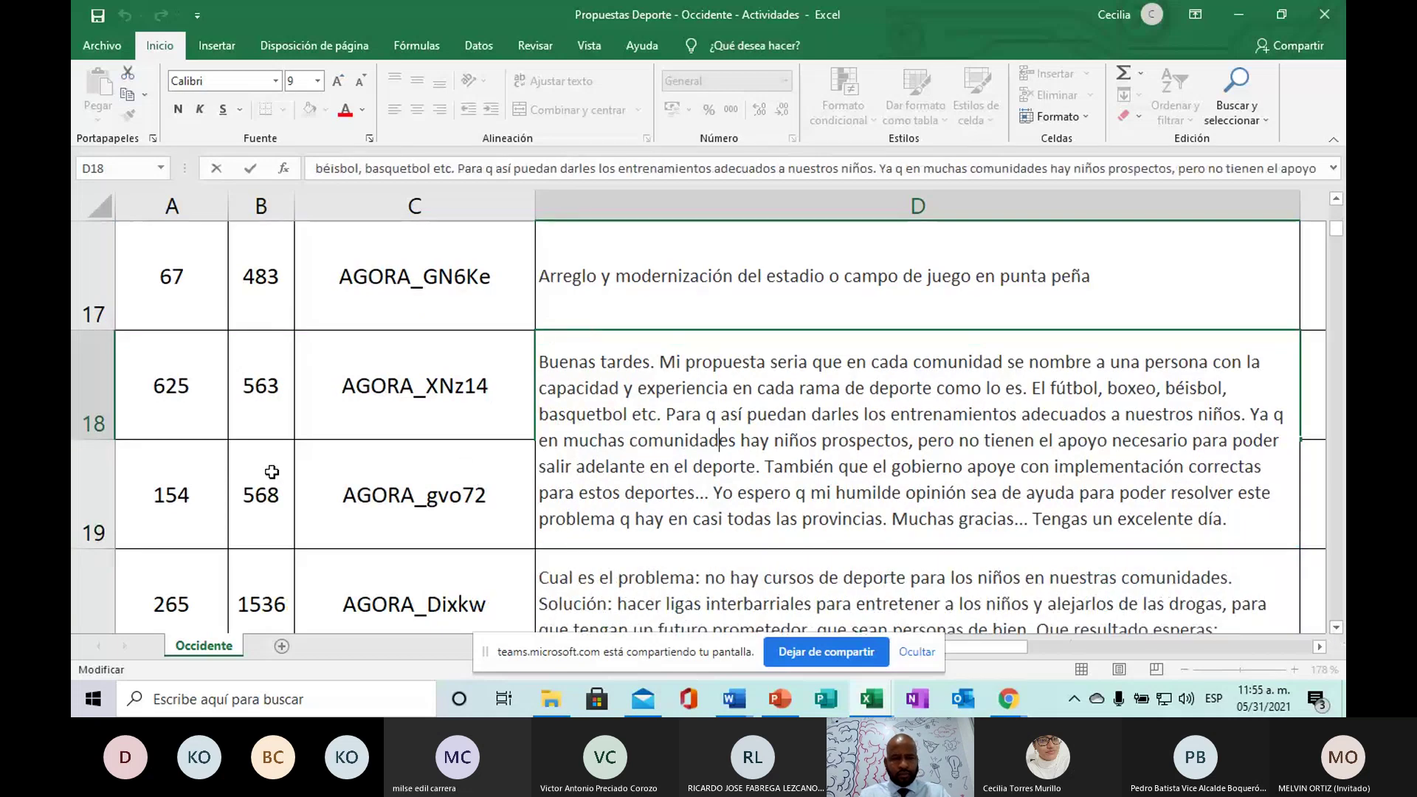
pyautogui.click(93, 385)
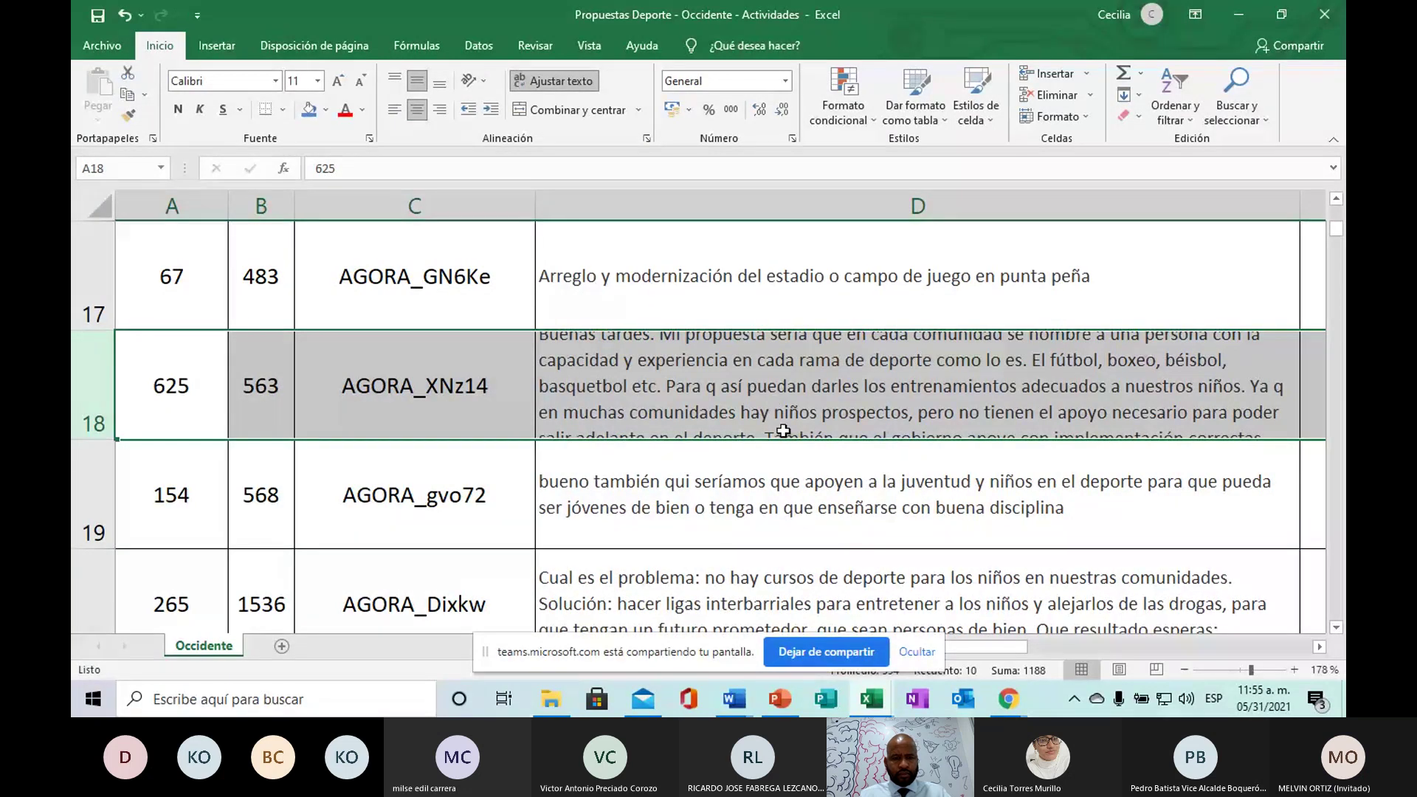
# Step: Review the row 19 youth and children support proposal, then select its code and description cells C19:D19 and open their formatting options
pyautogui.click(197, 502)
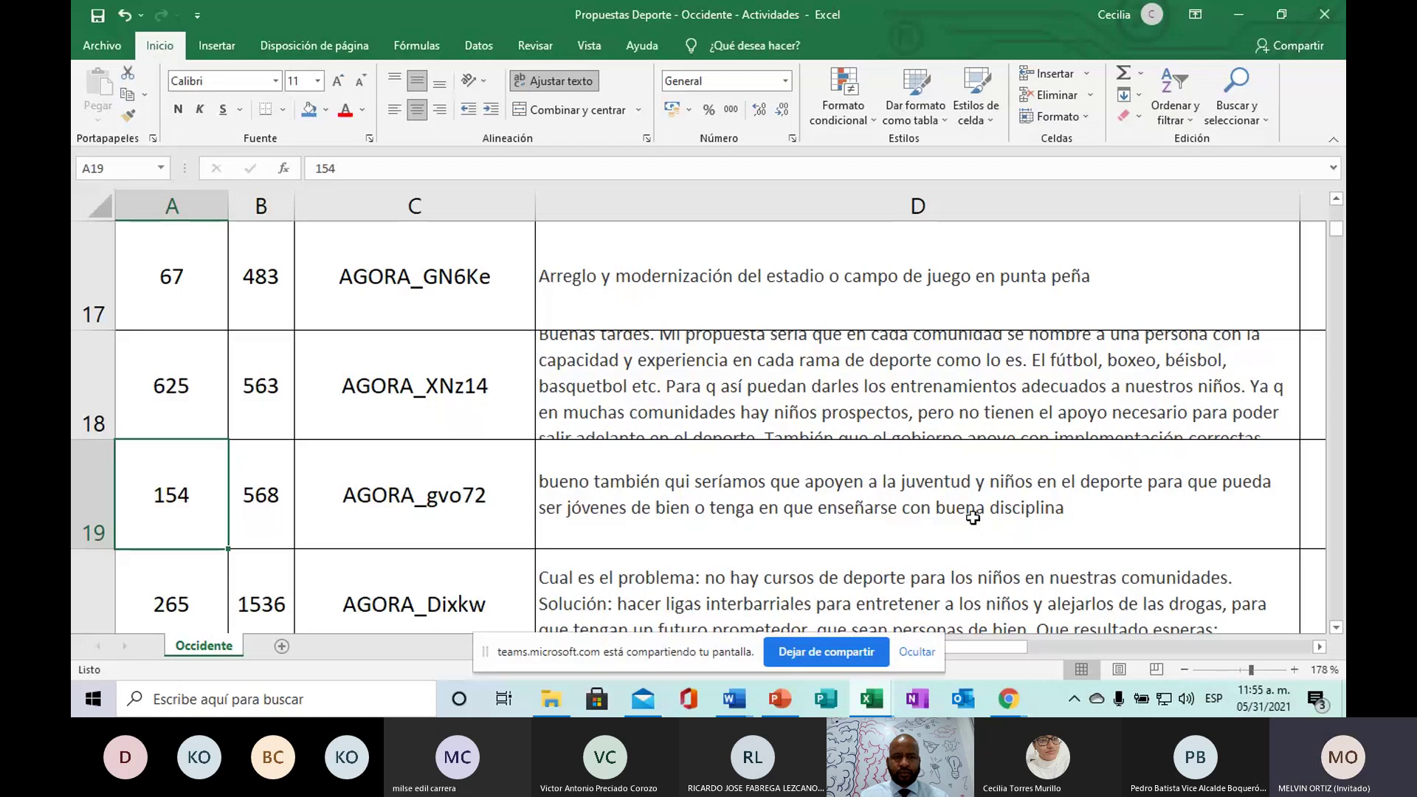
pyautogui.click(973, 517)
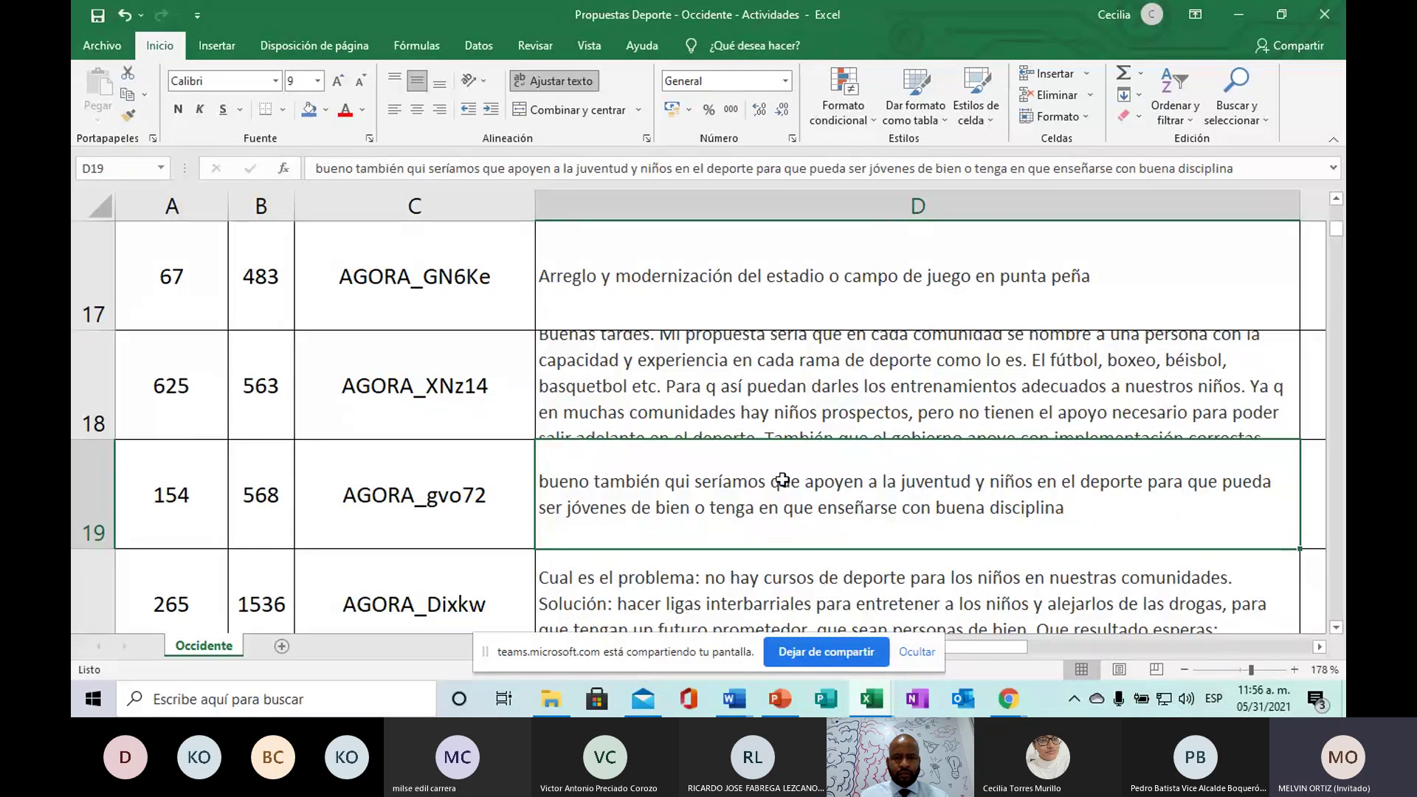
pyautogui.moveTo(575, 501); pyautogui.dragTo(448, 513)
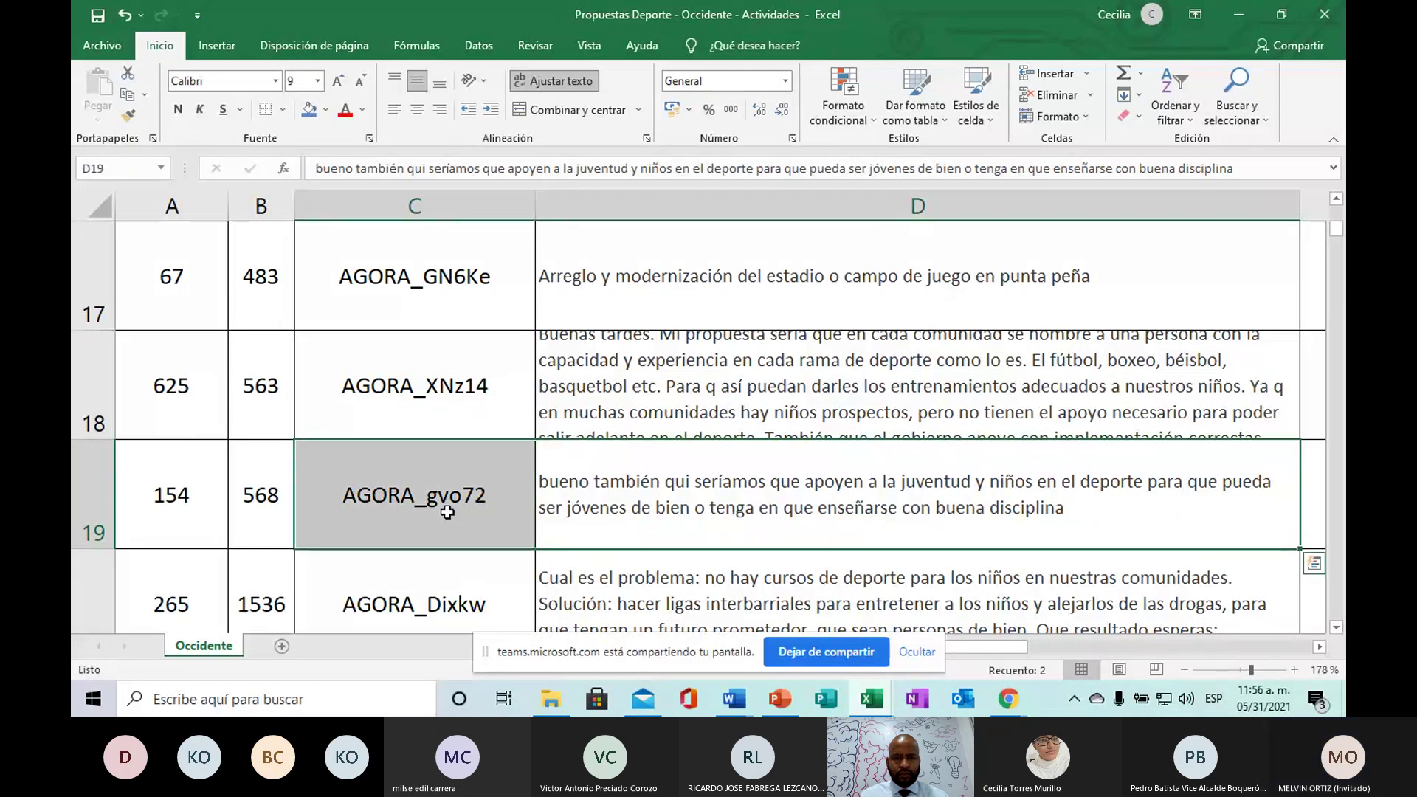
pyautogui.rightClick(445, 487)
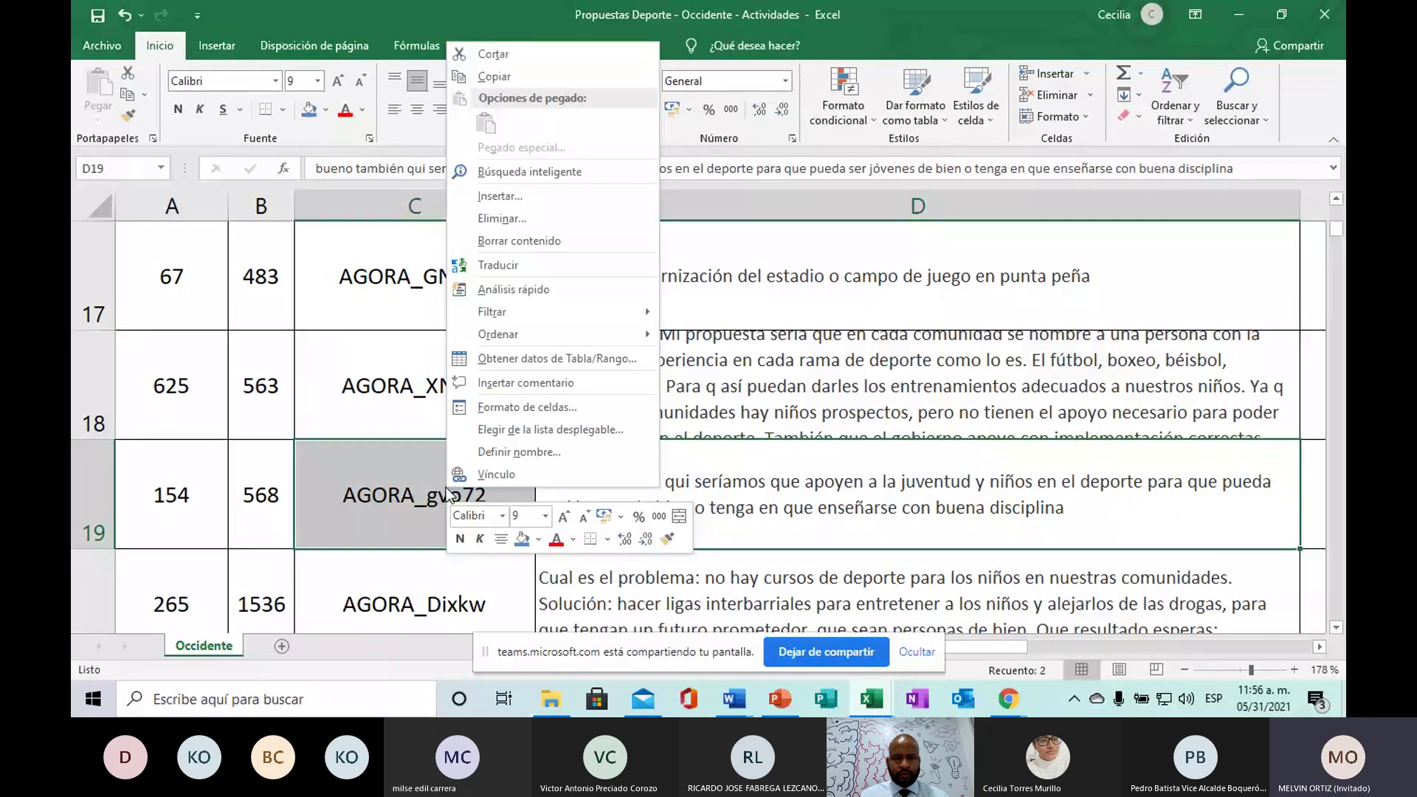